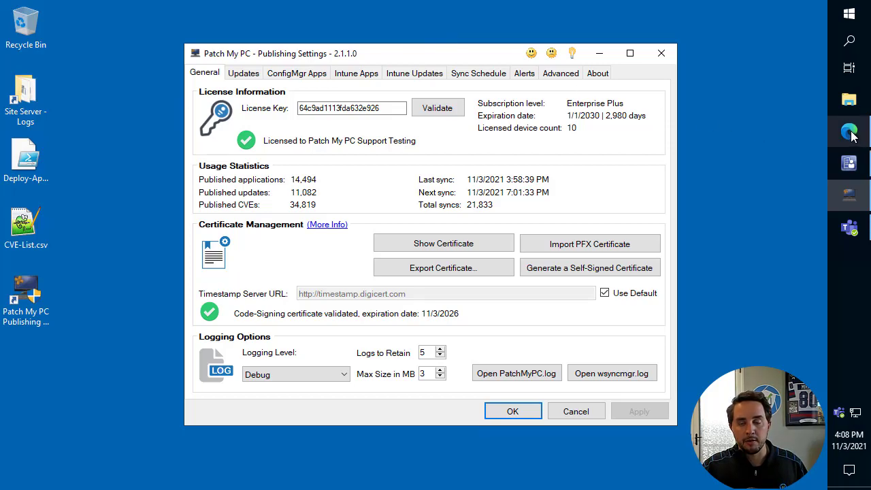
- Switch to Edge and review the trending ideas on the Patch My PC request page, including the Citrix Receiver migration idea's vote options
{"action": "mouse_move", "coordinate": [851, 135]}
{"action": "left_click", "coordinate": [806, 125]}
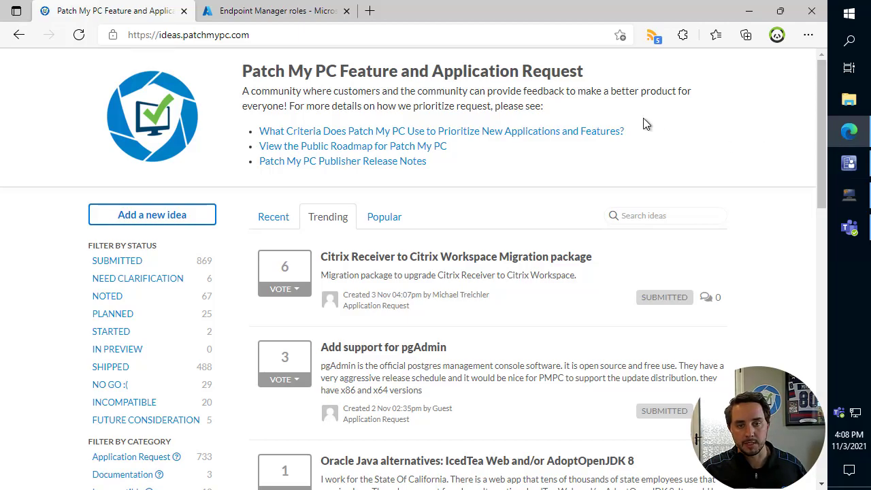
{"action": "scroll", "coordinate": [554, 195], "scroll_direction": "down", "scroll_amount": 2}
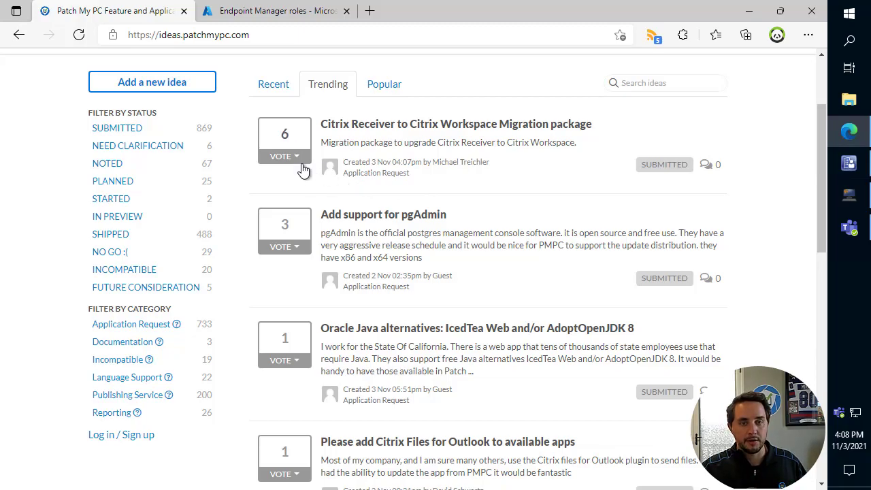
{"action": "scroll", "coordinate": [305, 163], "scroll_direction": "down", "scroll_amount": 1}
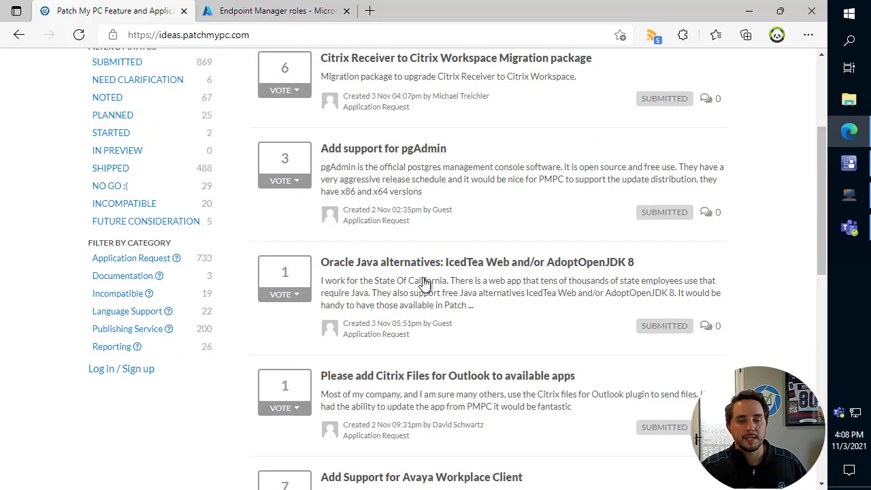
{"action": "scroll", "coordinate": [426, 282], "scroll_direction": "down", "scroll_amount": 1}
{"action": "scroll", "coordinate": [436, 279], "scroll_direction": "up", "scroll_amount": 3}
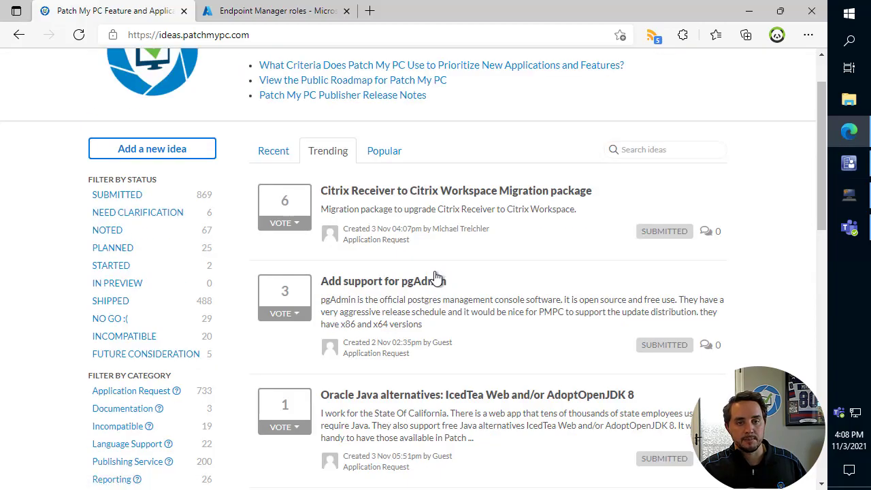
{"action": "scroll", "coordinate": [408, 279], "scroll_direction": "up", "scroll_amount": 1}
{"action": "left_click", "coordinate": [303, 290]}
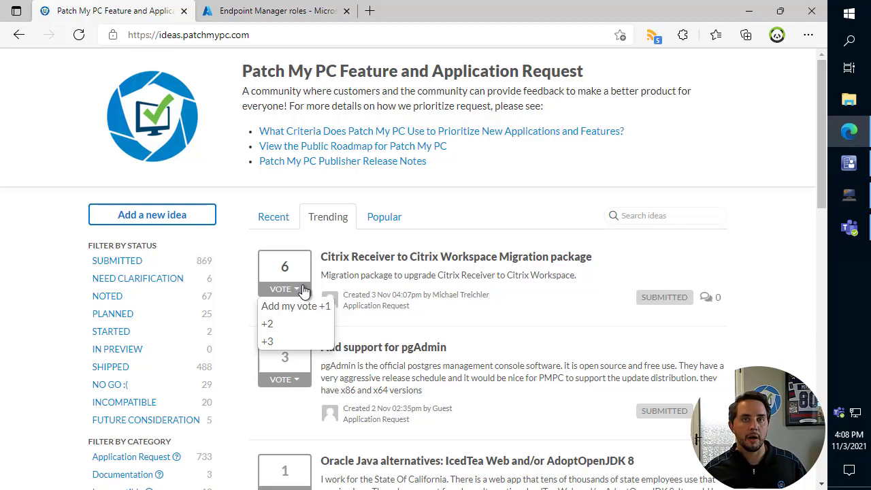
- Open the public roadmap in full screen and examine the monthly features up to October 2021, including August's new products
{"action": "left_click", "coordinate": [331, 152]}
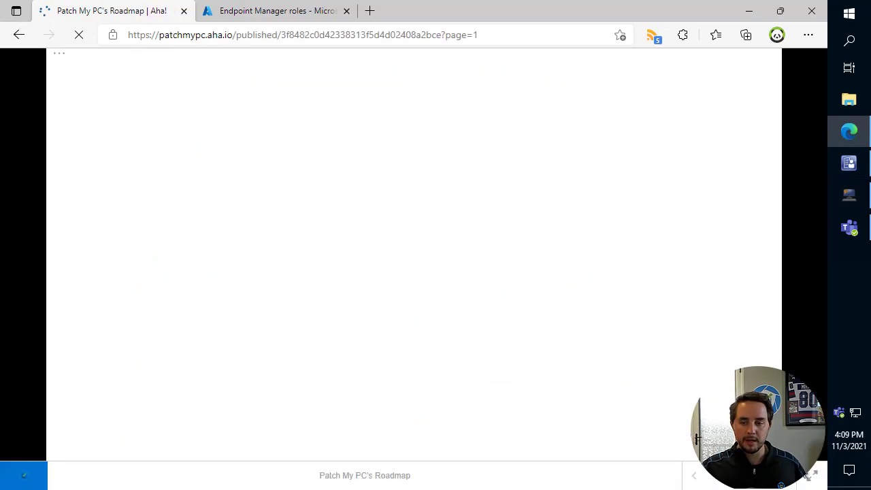
{"action": "left_click", "coordinate": [814, 476]}
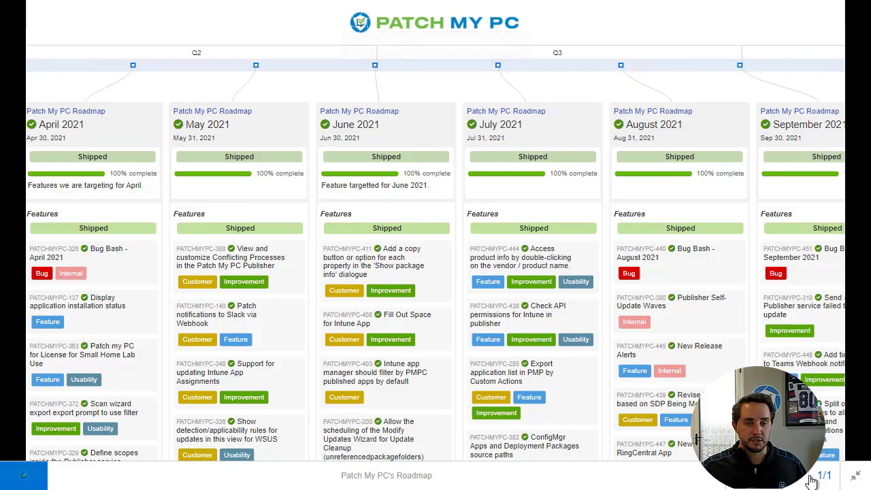
{"action": "mouse_move", "coordinate": [480, 460]}
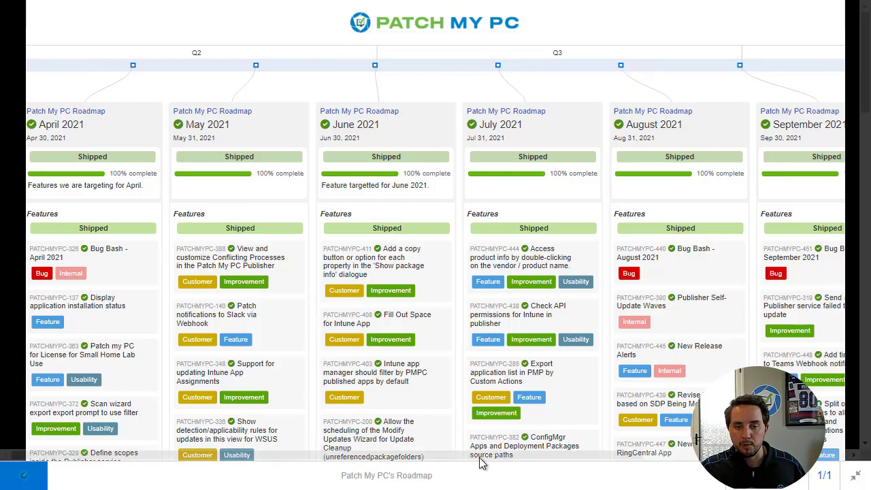
{"action": "left_click_drag", "start_coordinate": [487, 461], "coordinate": [649, 467]}
{"action": "scroll", "coordinate": [715, 347], "scroll_direction": "down", "scroll_amount": 3}
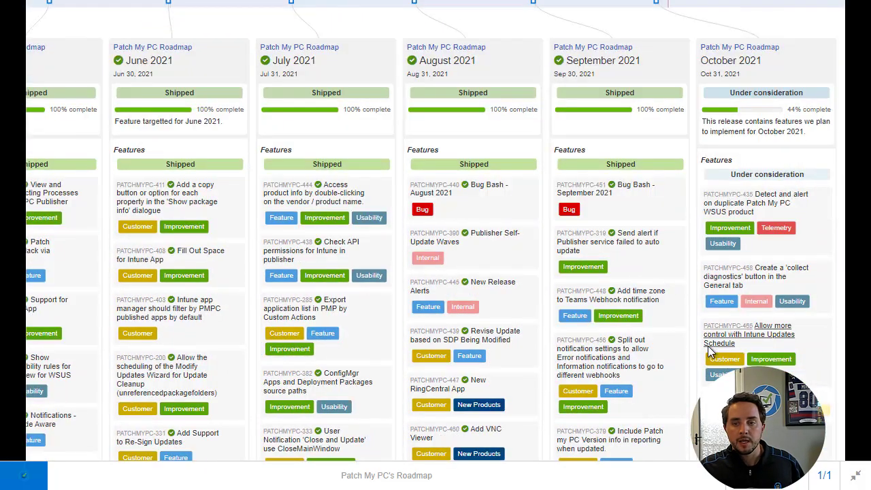
{"action": "scroll", "coordinate": [714, 347], "scroll_direction": "down", "scroll_amount": 1}
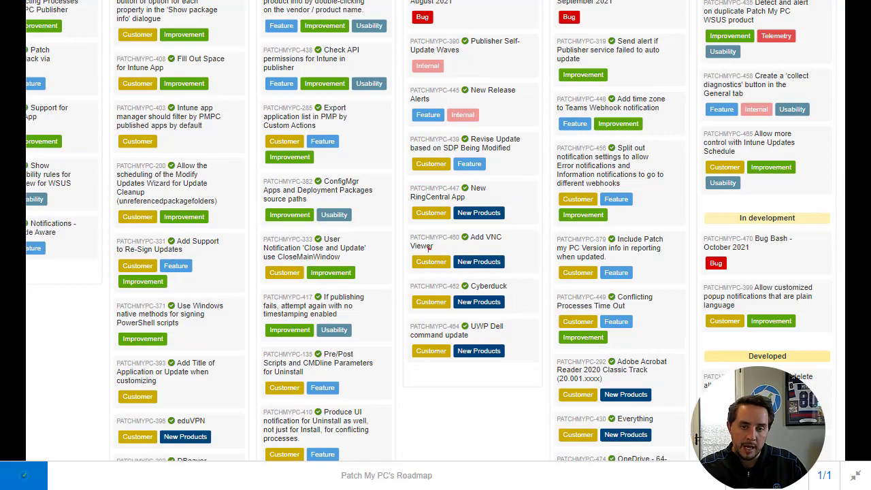
{"action": "mouse_move", "coordinate": [405, 181]}
{"action": "left_mouse_down"}
{"action": "mouse_move", "coordinate": [569, 320]}
{"action": "mouse_move", "coordinate": [539, 373]}
{"action": "left_mouse_up"}
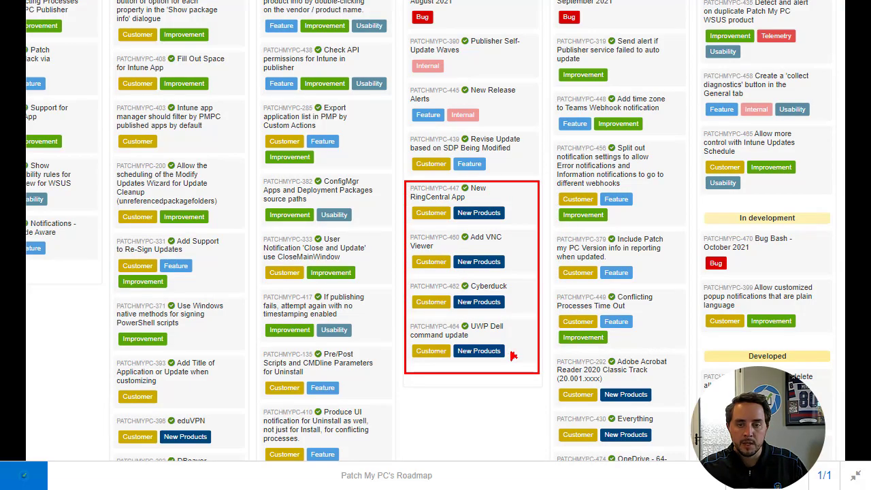
{"action": "left_click_drag", "start_coordinate": [508, 314], "coordinate": [527, 327]}
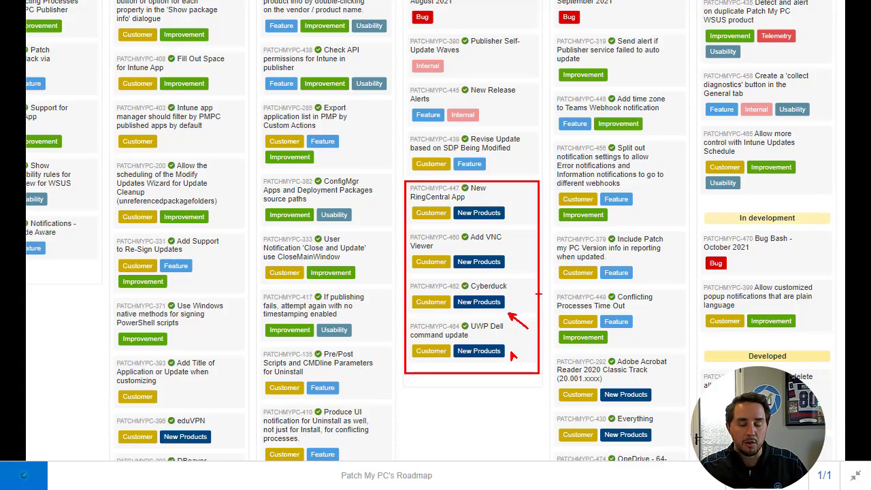
{"action": "key", "text": "Escape"}
{"action": "key", "text": "Escape"}
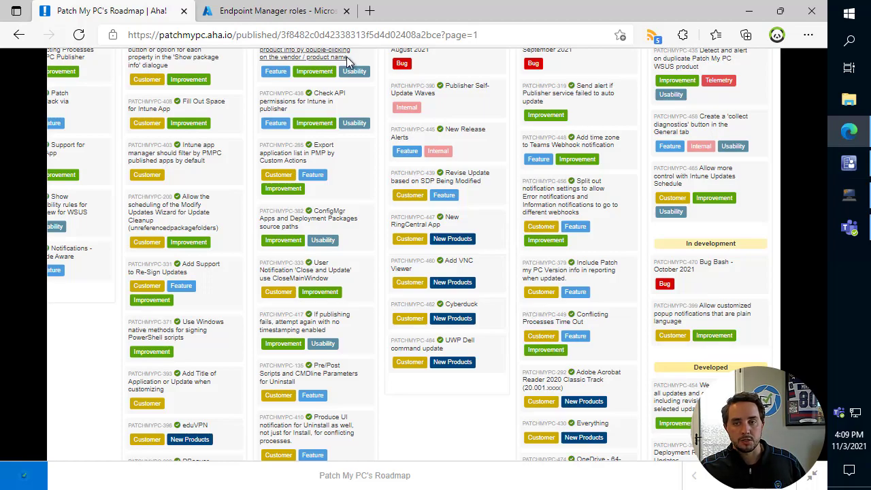
- Show the Intune apps list in the Patch My PC Publishing Settings, and review the scope tags in the Endpoint Manager admin center
{"action": "left_click", "coordinate": [751, 14]}
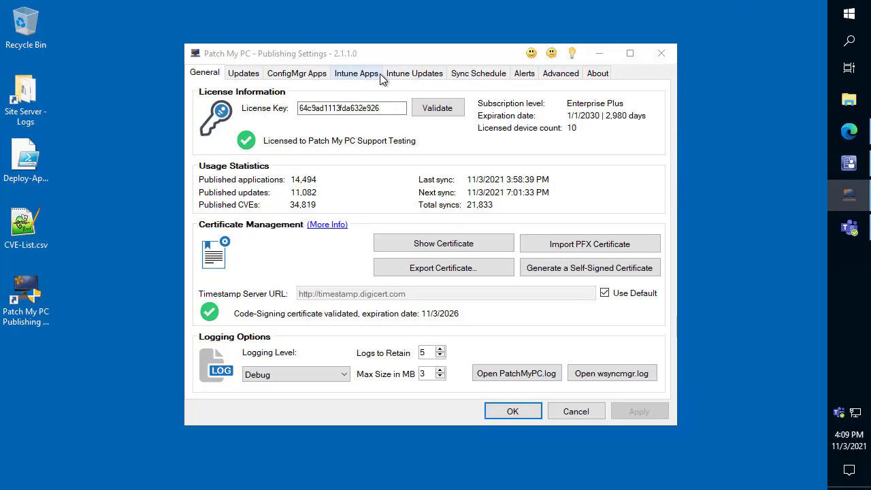
{"action": "left_click", "coordinate": [357, 74]}
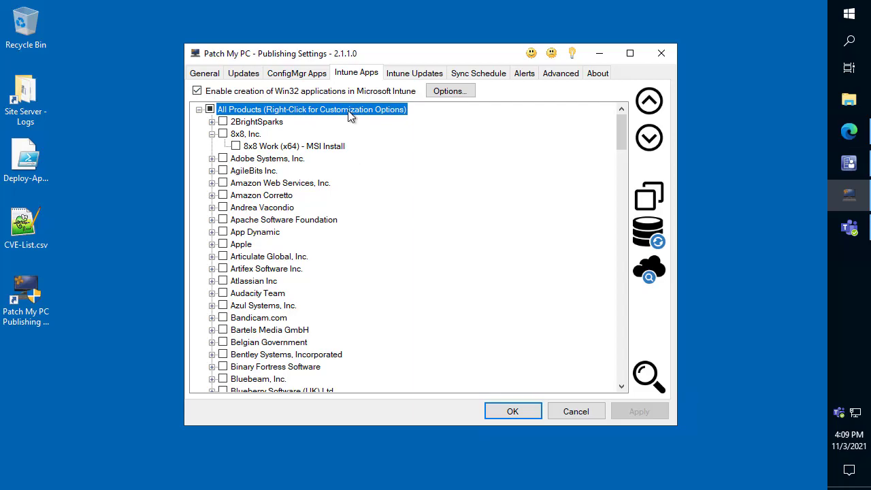
{"action": "left_click", "coordinate": [849, 131]}
{"action": "left_click", "coordinate": [320, 10]}
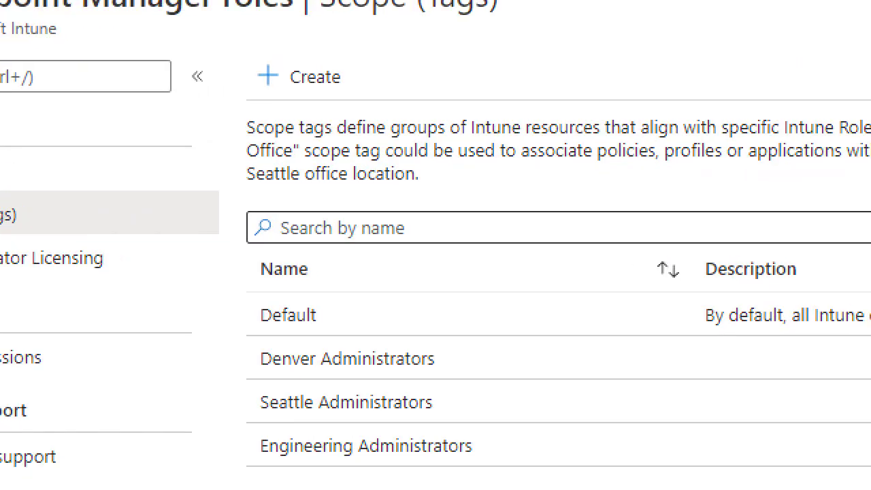
{"action": "mouse_move", "coordinate": [264, 332]}
{"action": "left_mouse_down"}
{"action": "mouse_move", "coordinate": [422, 385]}
{"action": "mouse_move", "coordinate": [535, 454]}
{"action": "left_mouse_up"}
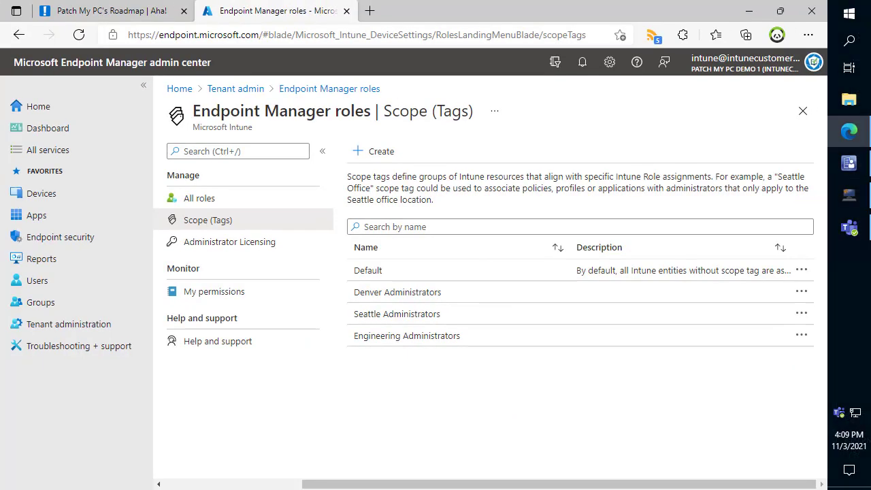
- Return to the Publishing Settings and add the Denver Administrators role scope tag to All Products
{"action": "left_click", "coordinate": [749, 11]}
{"action": "left_click", "coordinate": [212, 134]}
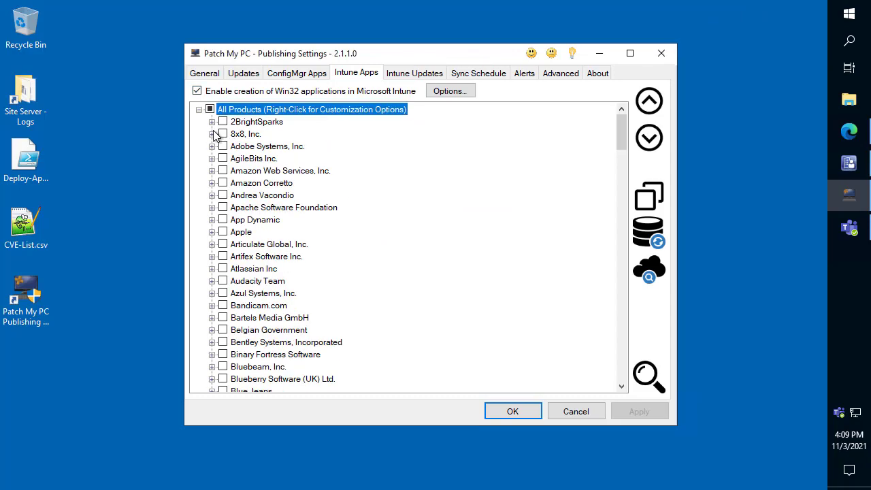
{"action": "right_click", "coordinate": [265, 110]}
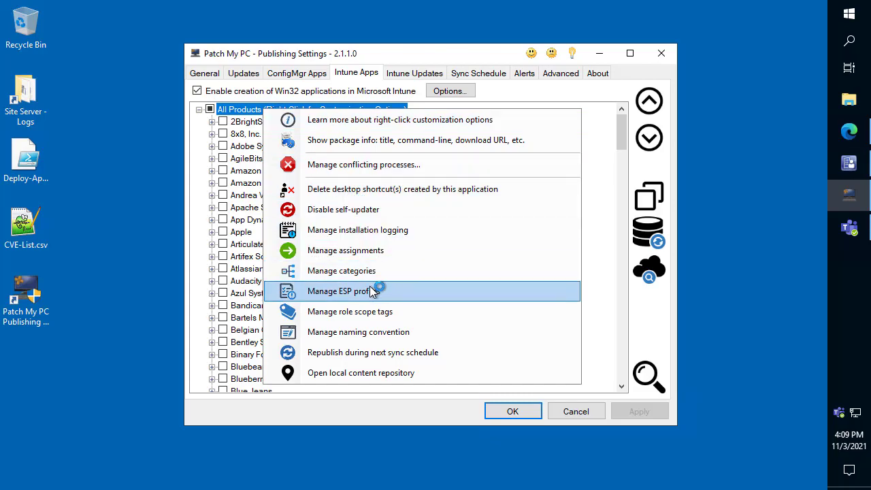
{"action": "left_click", "coordinate": [363, 315]}
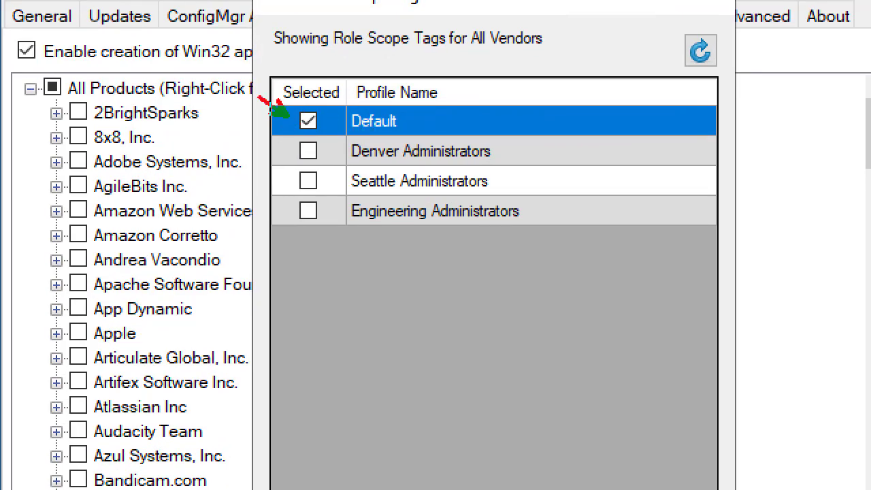
{"action": "left_click_drag", "start_coordinate": [280, 135], "coordinate": [535, 197]}
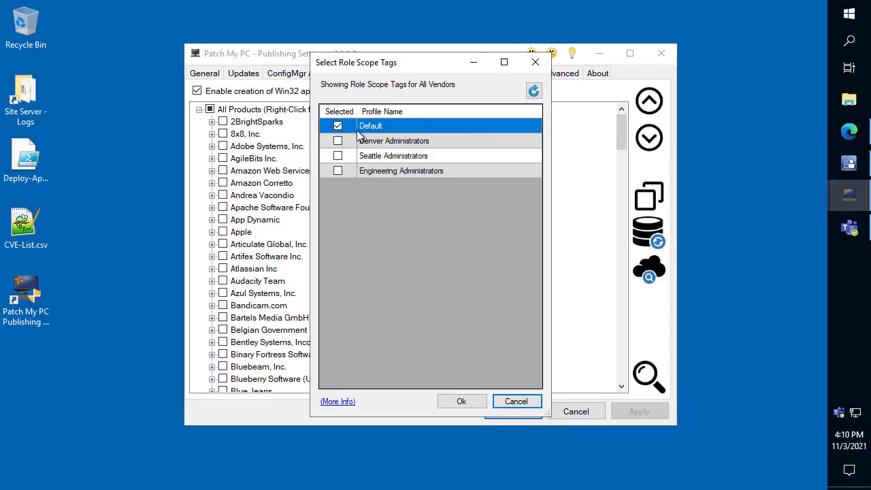
{"action": "left_click", "coordinate": [311, 151]}
{"action": "left_click", "coordinate": [338, 141]}
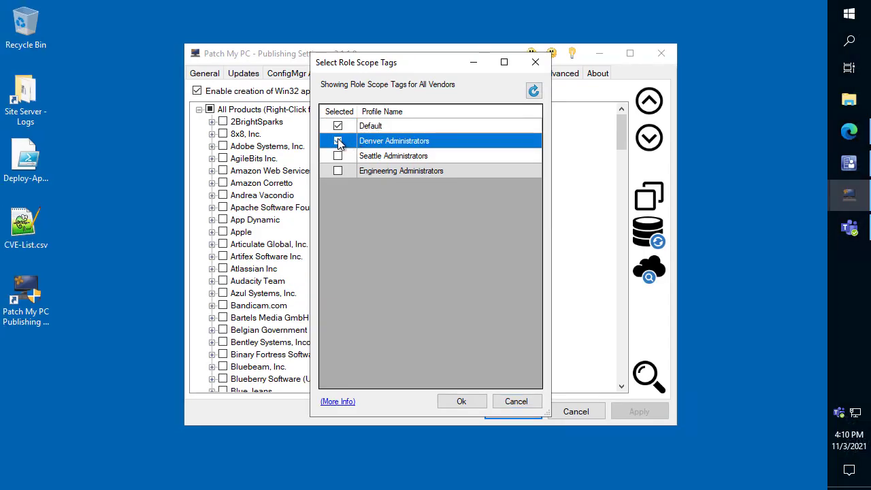
{"action": "left_click", "coordinate": [463, 402]}
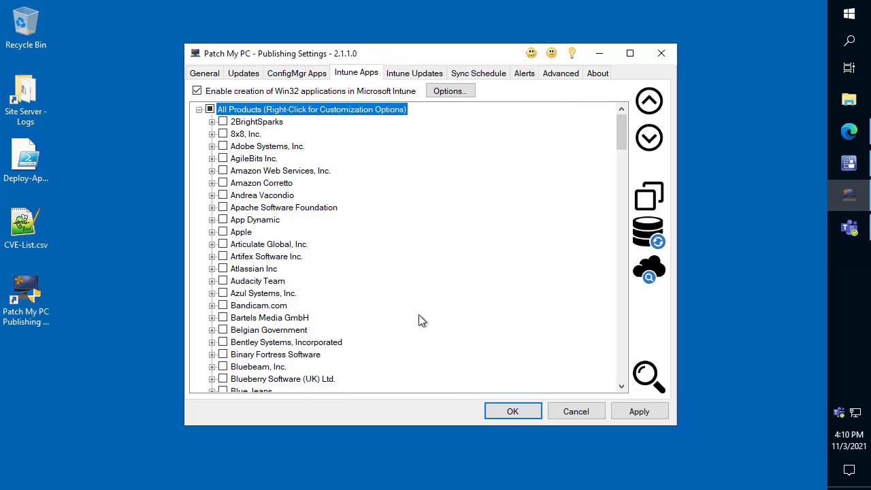
- Expand the 2BrightSparks vendor and search the Intune product list for "google"
{"action": "double_click", "coordinate": [250, 122]}
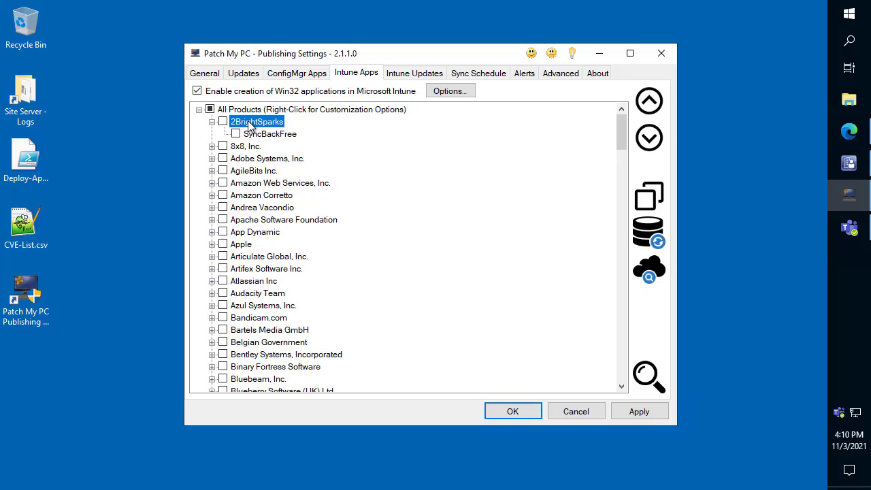
{"action": "key", "text": "ctrl+f"}
{"action": "type", "text": "gogo"}
{"action": "key", "text": "BackSpace"}
{"action": "type", "text": "ogle"}
{"action": "key", "text": "Return"}
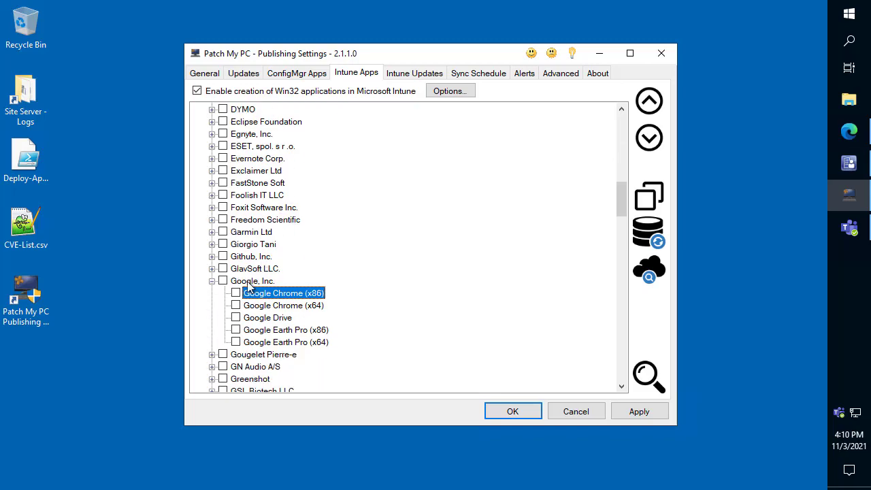
- View the role scope tags for the Google, Inc. vendor without changing them, and check the customization options of Google Chrome (x64)
{"action": "right_click", "coordinate": [248, 281]}
{"action": "scroll", "coordinate": [230, 310], "scroll_direction": "down", "scroll_amount": 1}
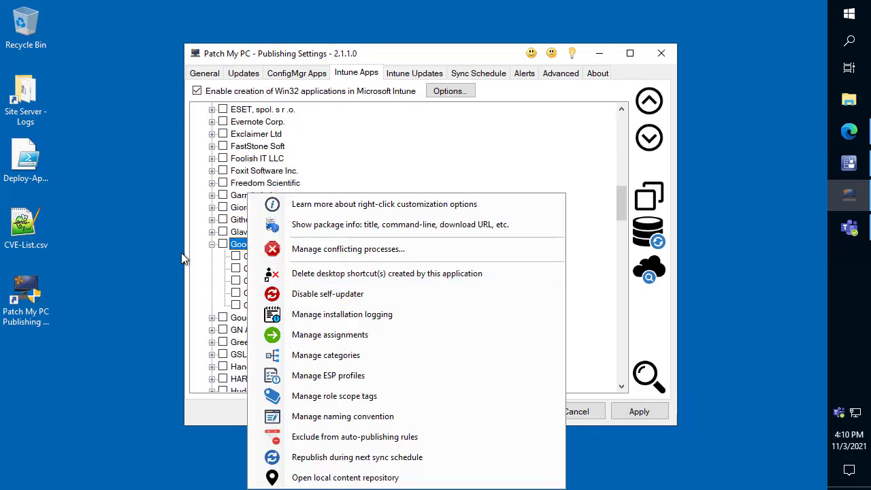
{"action": "right_click", "coordinate": [241, 246]}
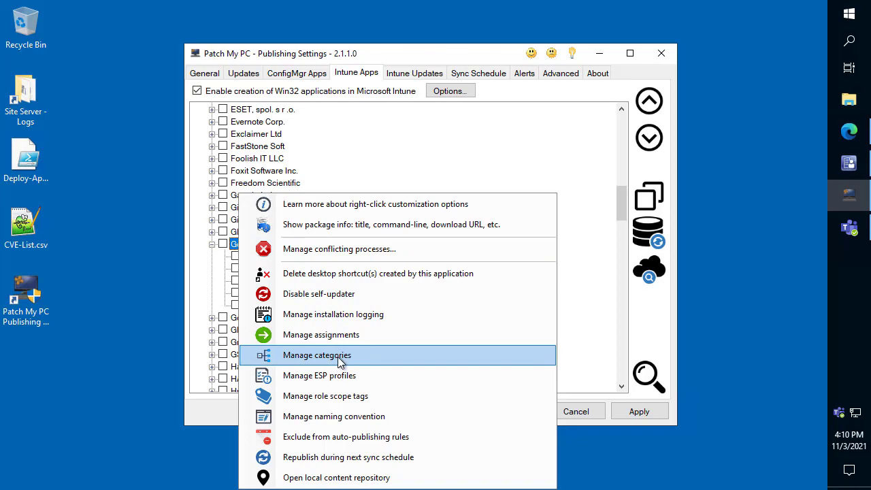
{"action": "left_click", "coordinate": [354, 397]}
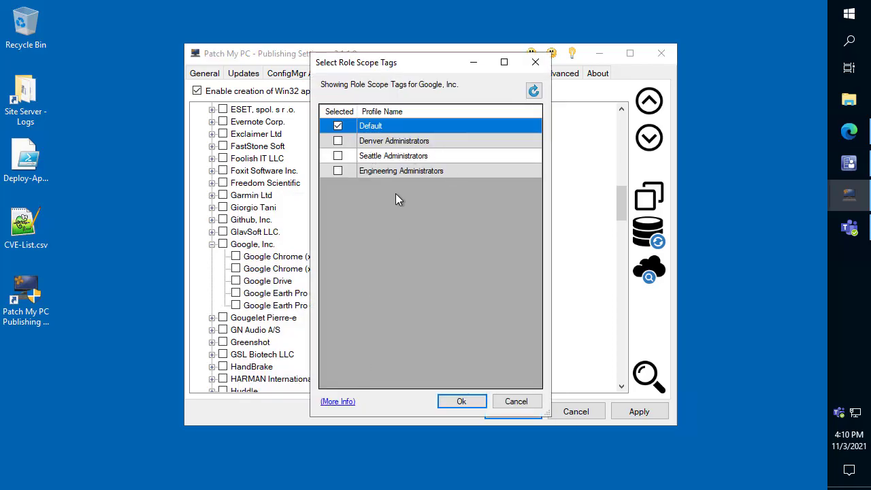
{"action": "left_click", "coordinate": [506, 398]}
{"action": "scroll", "coordinate": [311, 197], "scroll_direction": "down", "scroll_amount": 2}
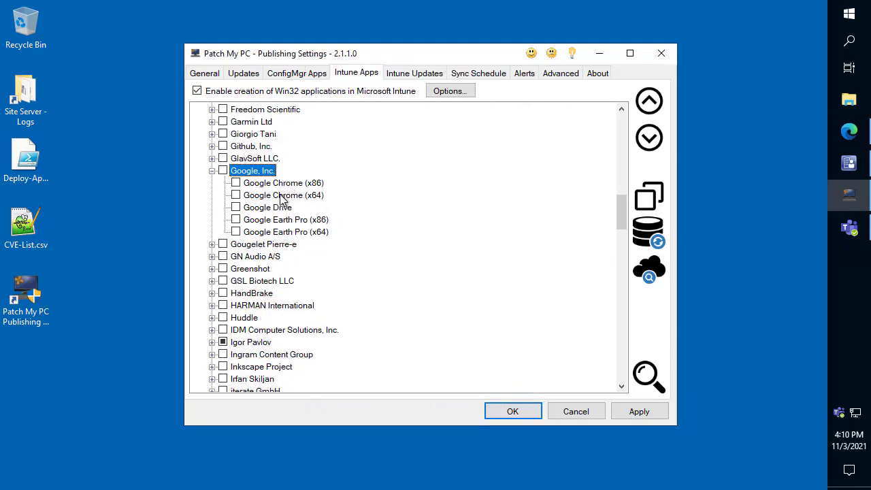
{"action": "right_click", "coordinate": [280, 196]}
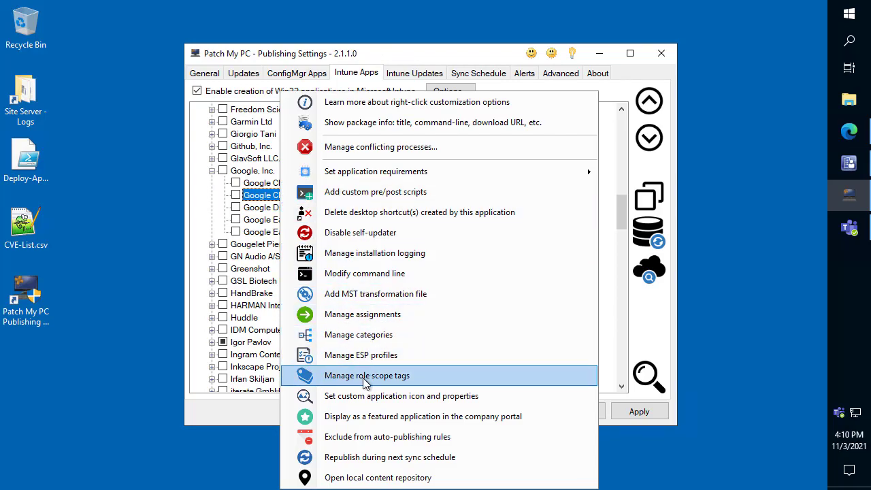
{"action": "left_click", "coordinate": [116, 277]}
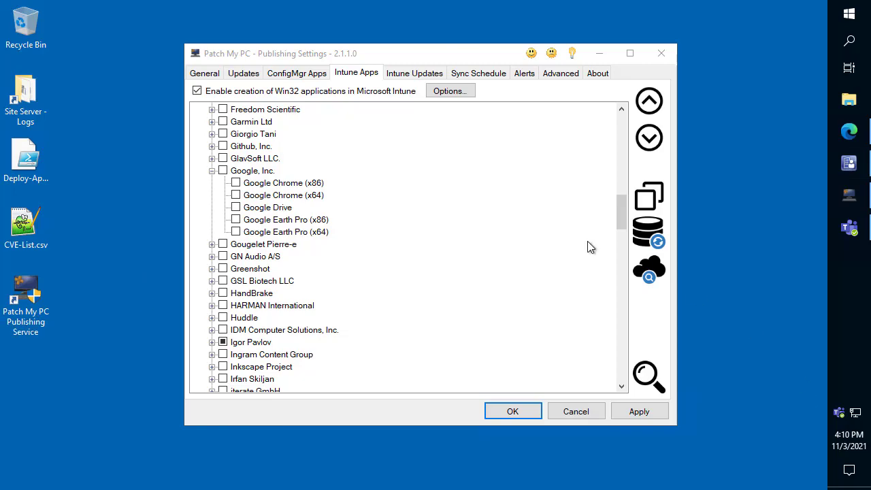
- Open the custom application icon and properties settings for Google Chrome (x64)
{"action": "left_click", "coordinate": [270, 196]}
{"action": "scroll", "coordinate": [269, 198], "scroll_direction": "down", "scroll_amount": 1}
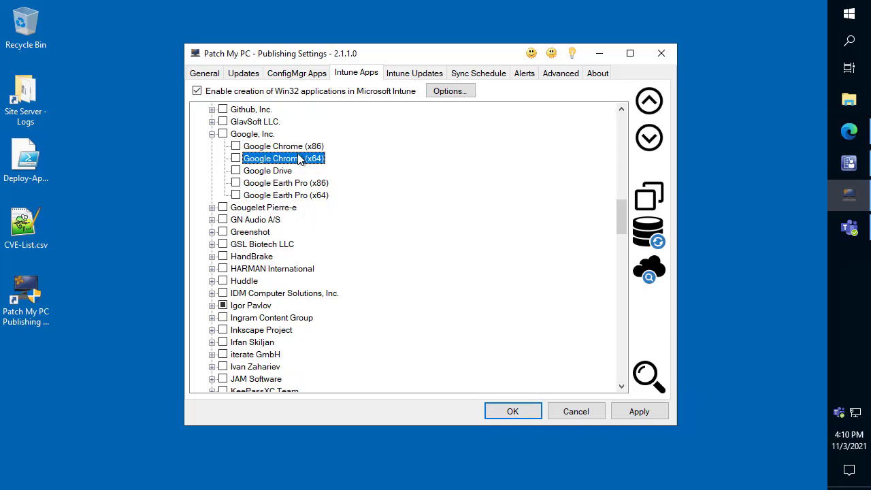
{"action": "right_click", "coordinate": [301, 162]}
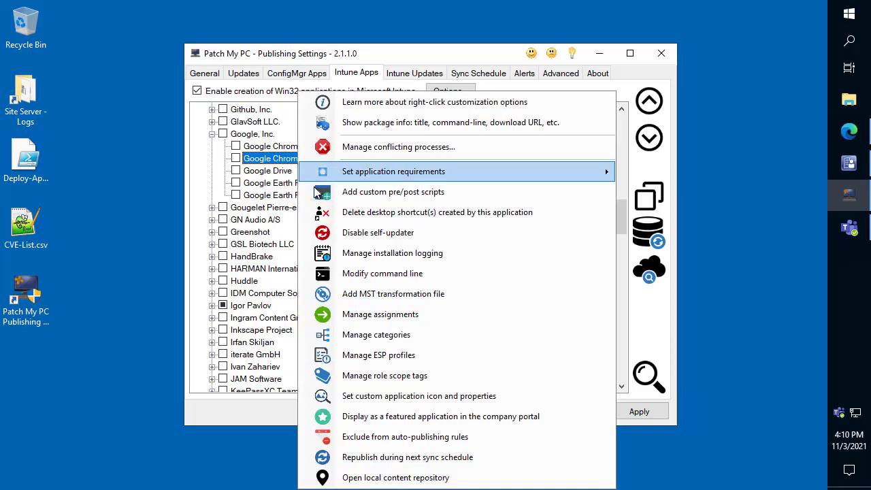
{"action": "left_click", "coordinate": [432, 403]}
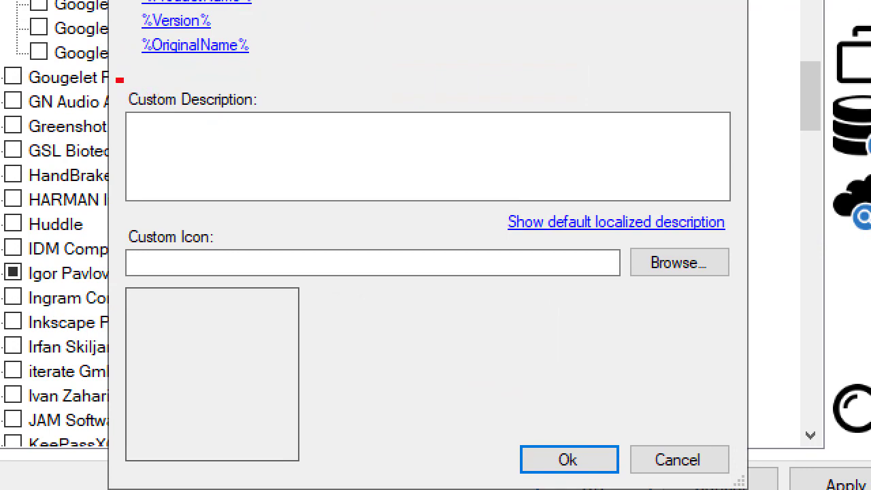
{"action": "left_click_drag", "start_coordinate": [746, 286], "coordinate": [743, 280]}
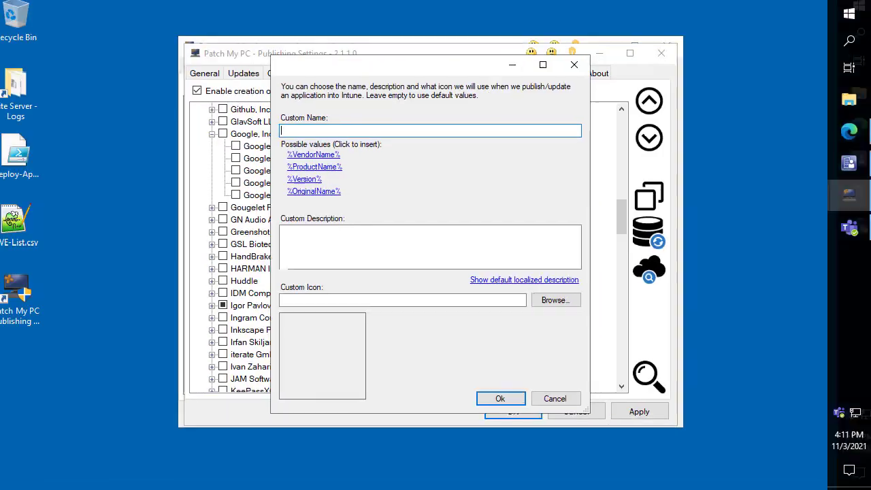
- Close the Google Chrome (x64) custom properties without entering values and search the ConfigMgr product list for "google chrom"
{"action": "left_click", "coordinate": [499, 399]}
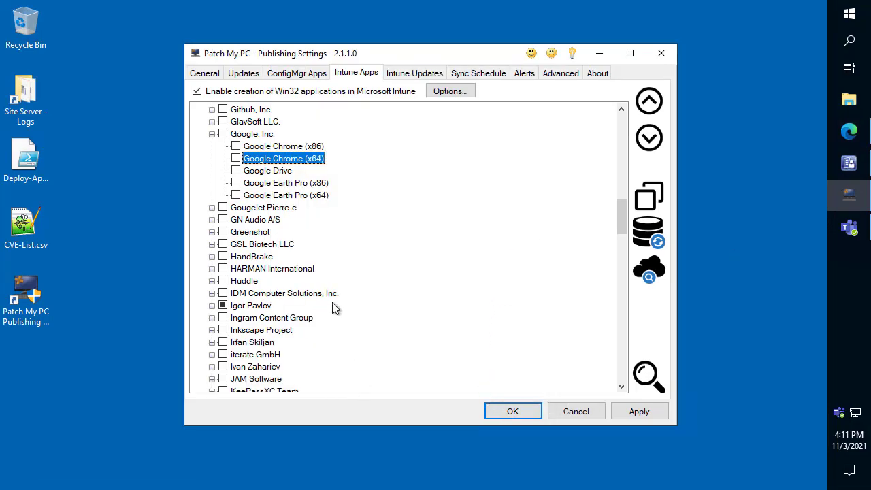
{"action": "left_click", "coordinate": [303, 74]}
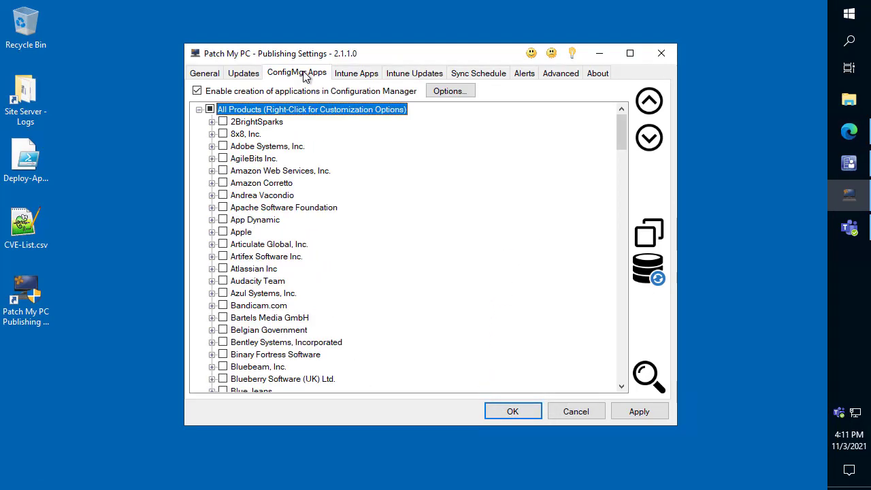
{"action": "key", "text": "ctrl+f"}
{"action": "type", "text": "google chrom"}
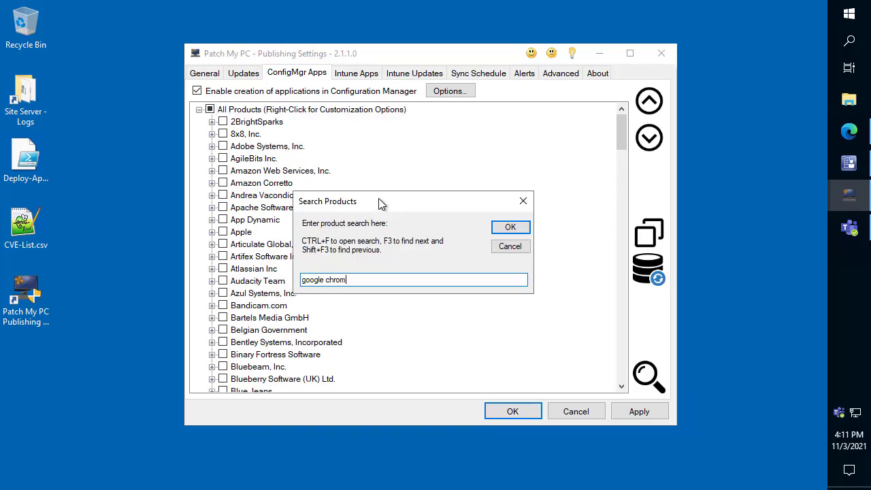
{"action": "key", "text": "Return"}
- View the available application requirements for Google Chrome (x64) and Google Chrome (x86)
{"action": "scroll", "coordinate": [317, 258], "scroll_direction": "down", "scroll_amount": 2}
{"action": "right_click", "coordinate": [315, 198]}
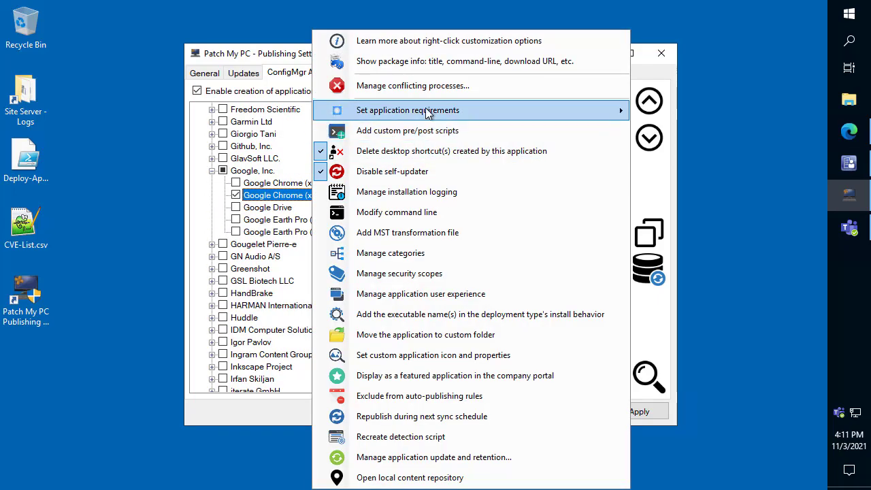
{"action": "mouse_move", "coordinate": [429, 114]}
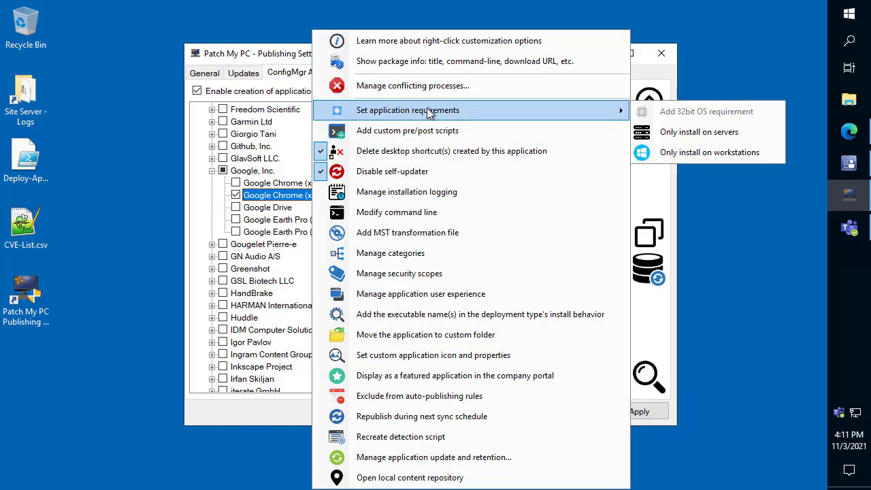
{"action": "right_click", "coordinate": [279, 184]}
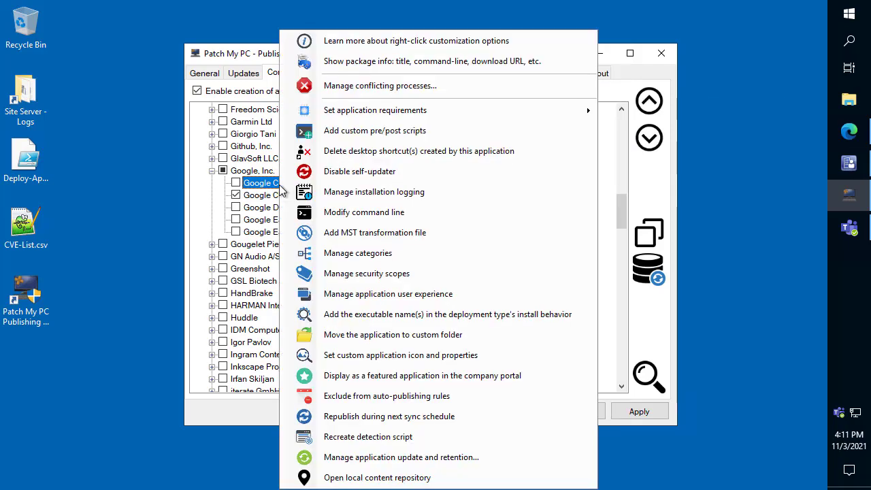
{"action": "mouse_move", "coordinate": [402, 114]}
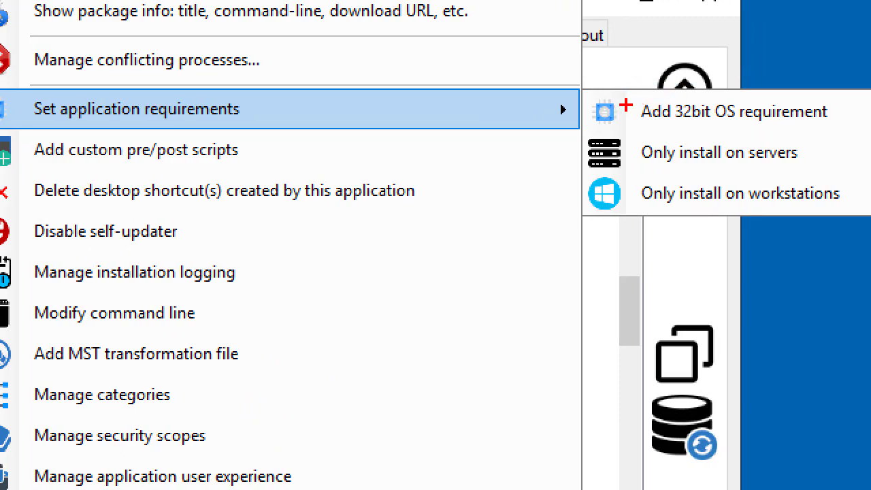
{"action": "mouse_move", "coordinate": [580, 88]}
{"action": "left_mouse_down"}
{"action": "mouse_move", "coordinate": [718, 138]}
{"action": "mouse_move", "coordinate": [869, 216]}
{"action": "left_mouse_up"}
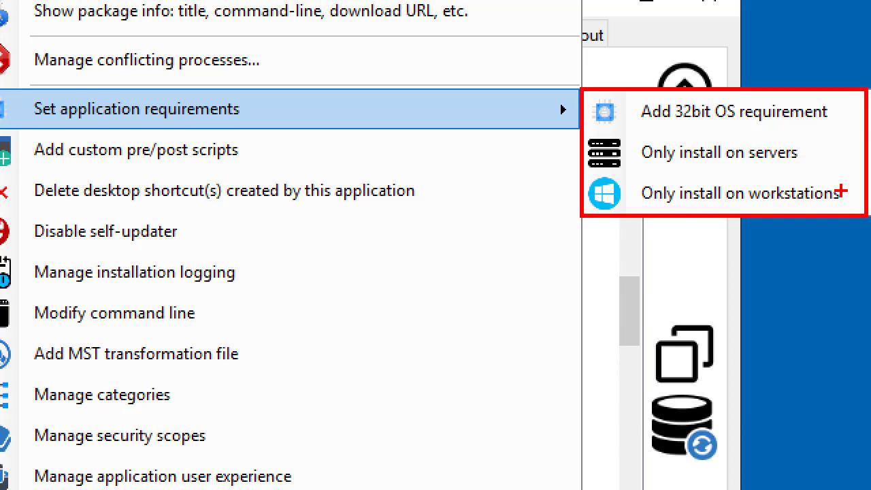
{"action": "left_click_drag", "start_coordinate": [842, 183], "coordinate": [863, 161]}
{"action": "left_click_drag", "start_coordinate": [806, 153], "coordinate": [847, 138]}
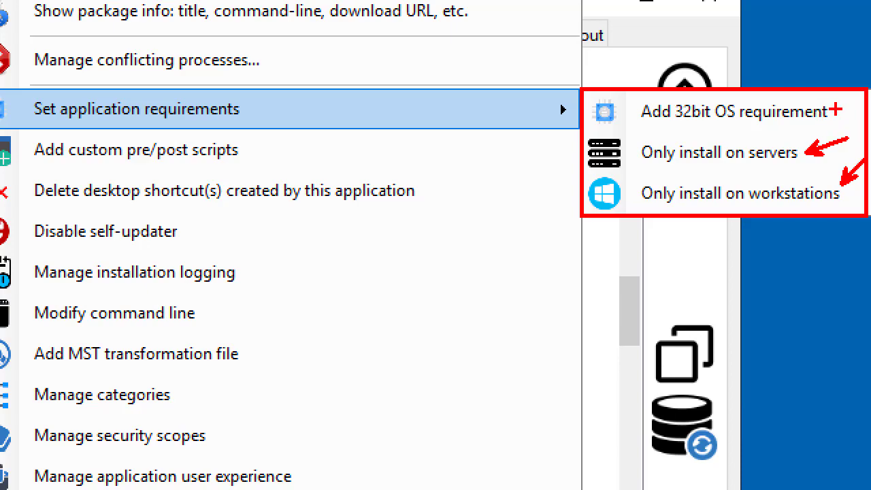
{"action": "left_click_drag", "start_coordinate": [833, 111], "coordinate": [863, 109]}
{"action": "key", "text": "Escape"}
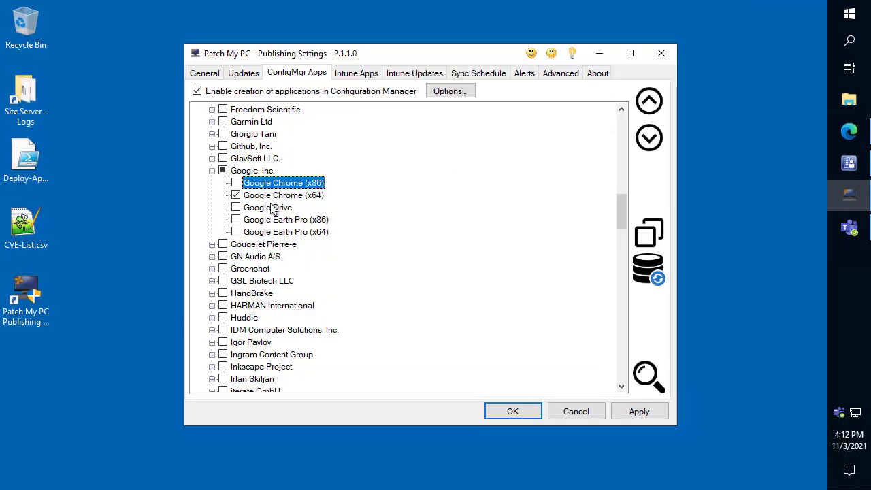
{"action": "right_click", "coordinate": [277, 185]}
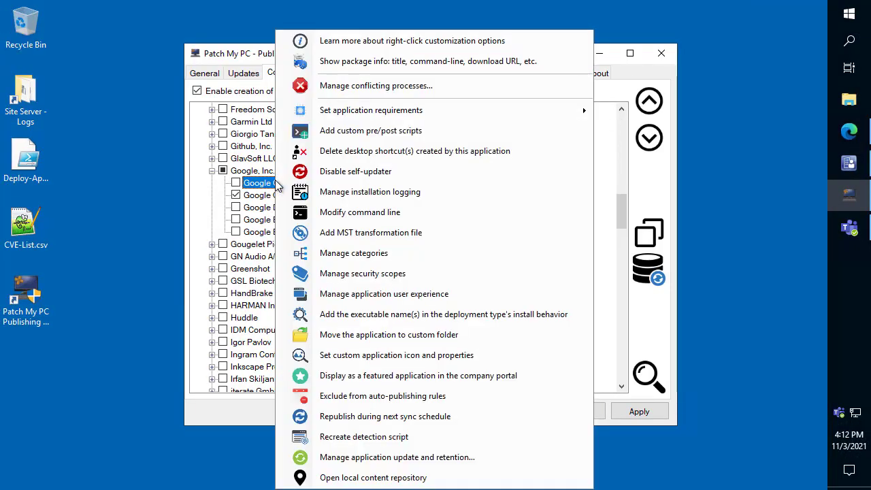
{"action": "left_click", "coordinate": [119, 188]}
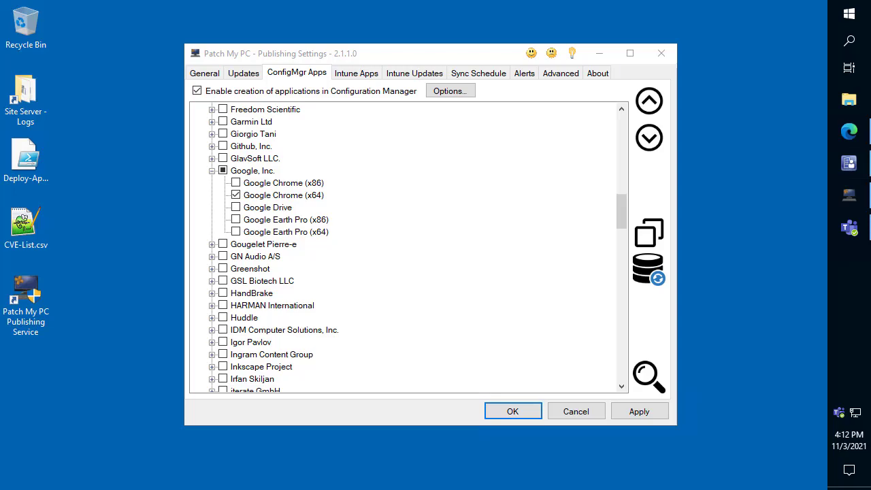
- Open the ConfigMgr apps options and enable retaining up to 3 previously created applications
{"action": "left_click", "coordinate": [518, 89]}
{"action": "left_click", "coordinate": [451, 91]}
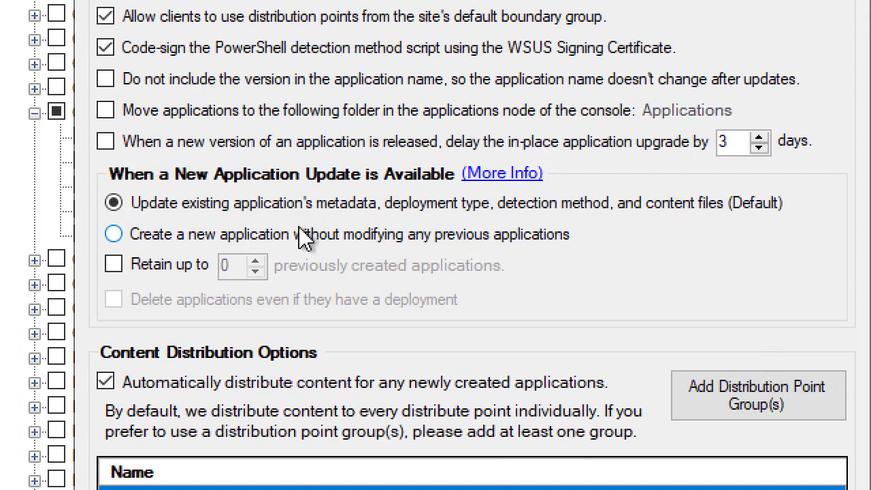
{"action": "left_click", "coordinate": [114, 266]}
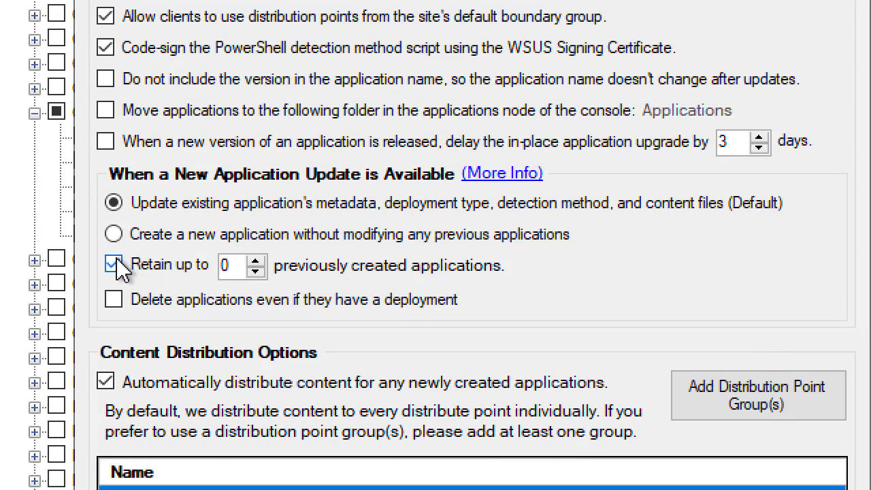
{"action": "left_click", "coordinate": [255, 261]}
{"action": "left_click", "coordinate": [256, 262]}
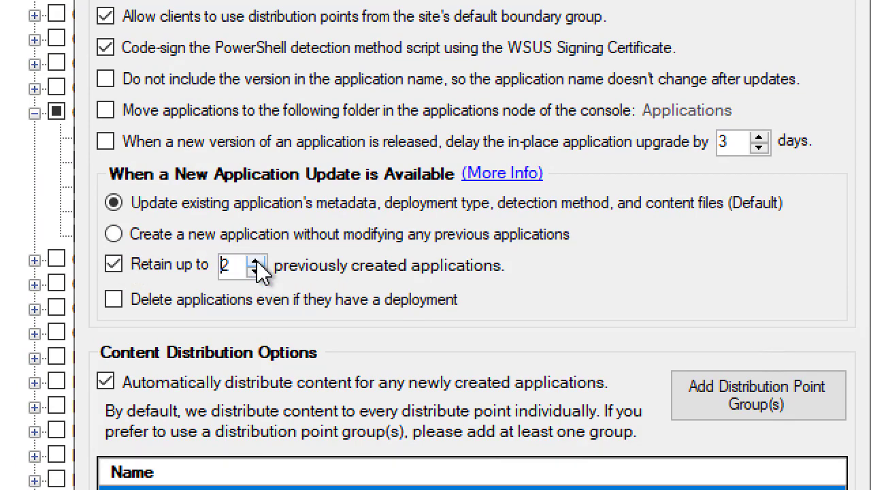
{"action": "left_click", "coordinate": [256, 262]}
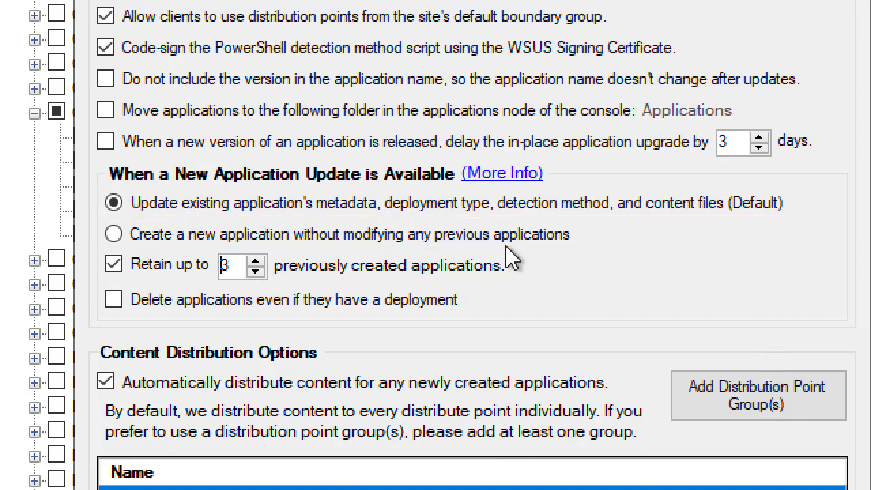
- Try creating a new application for each update, restore the default of updating the existing application, and save the options
{"action": "left_click", "coordinate": [388, 238]}
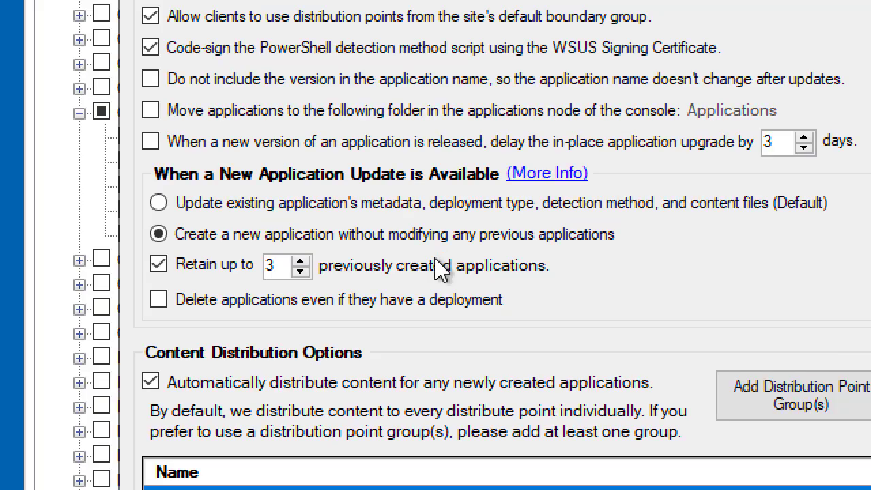
{"action": "left_click", "coordinate": [269, 202]}
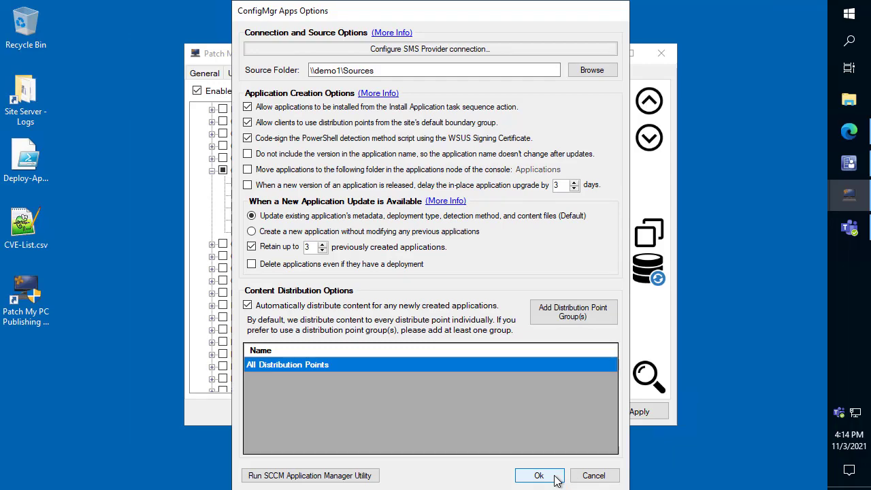
{"action": "left_click", "coordinate": [539, 475]}
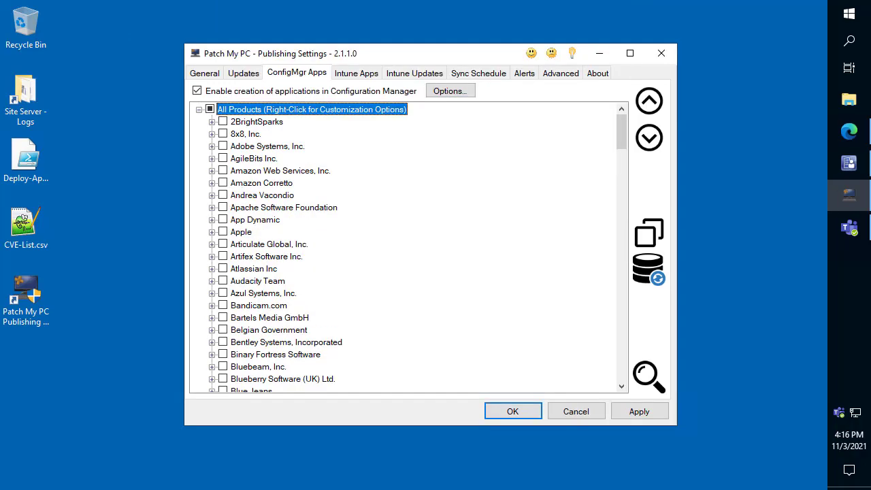
- Open the Intune Application Manager and review the 7-Zip 19.00 (MSI-x64) overview in the endpoint portal
{"action": "left_click", "coordinate": [359, 75]}
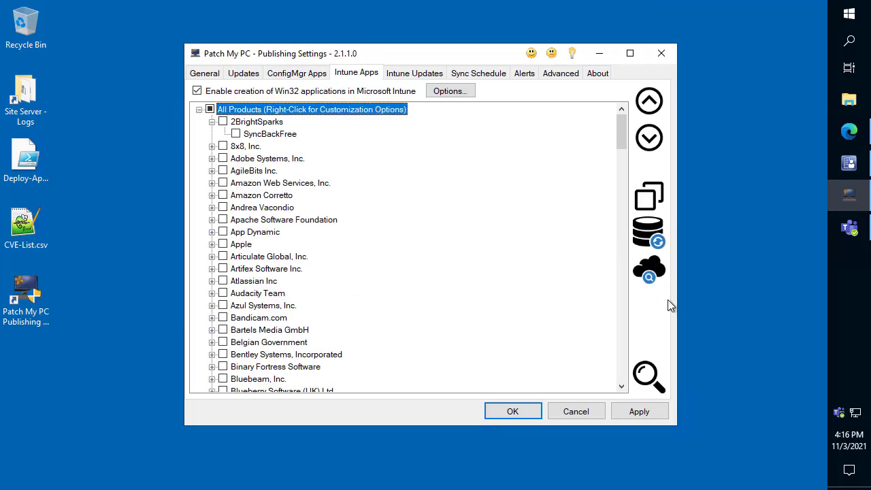
{"action": "left_click", "coordinate": [656, 269]}
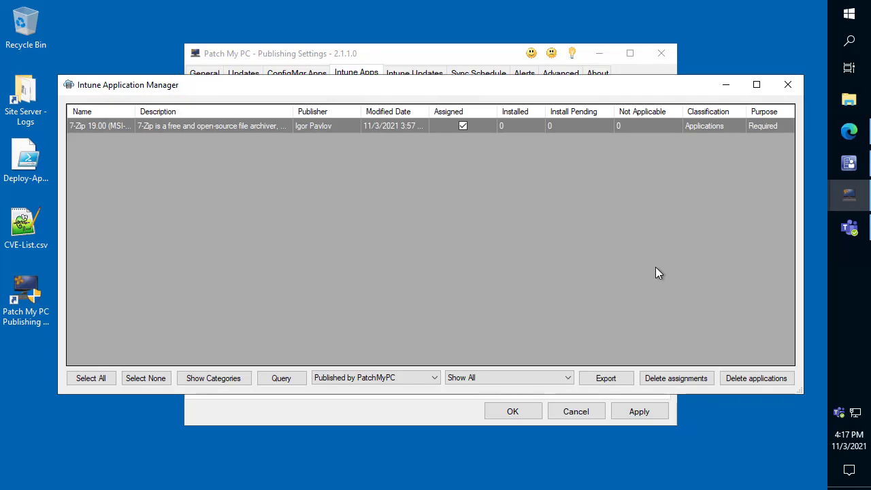
{"action": "right_click", "coordinate": [214, 128]}
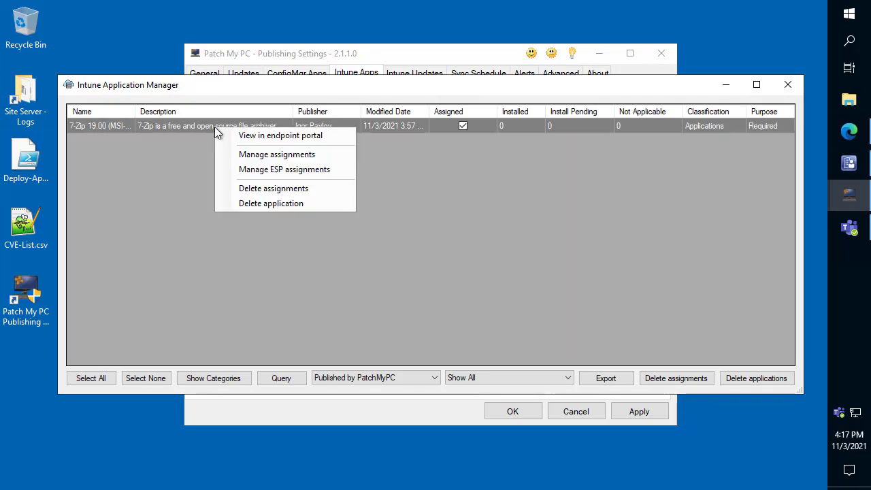
{"action": "left_click", "coordinate": [296, 139]}
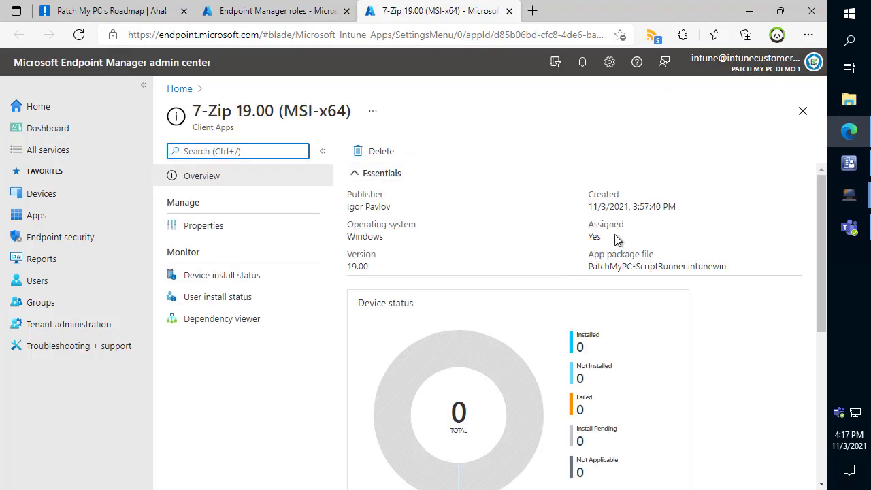
{"action": "scroll", "coordinate": [613, 242], "scroll_direction": "down", "scroll_amount": 3}
{"action": "scroll", "coordinate": [640, 245], "scroll_direction": "down", "scroll_amount": 3}
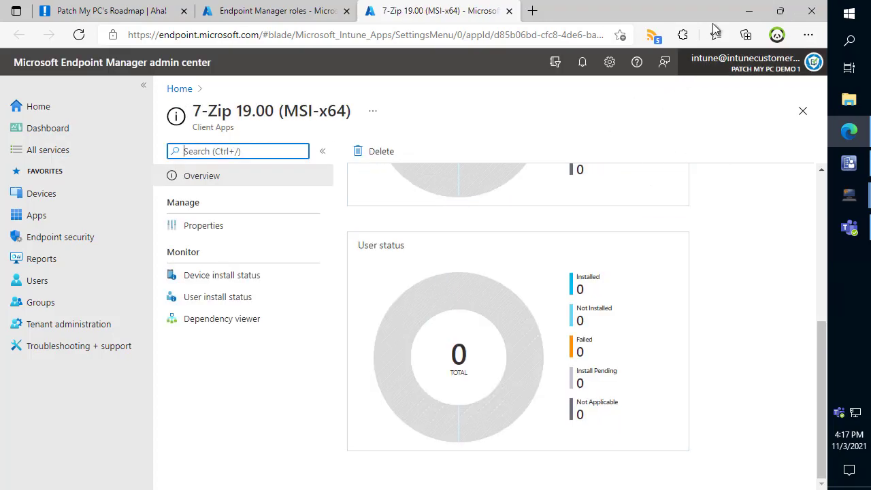
{"action": "left_click", "coordinate": [749, 11]}
- View the 7-Zip assignments without changing them, check the app's remaining management actions, and close the Intune Application Manager
{"action": "right_click", "coordinate": [373, 129]}
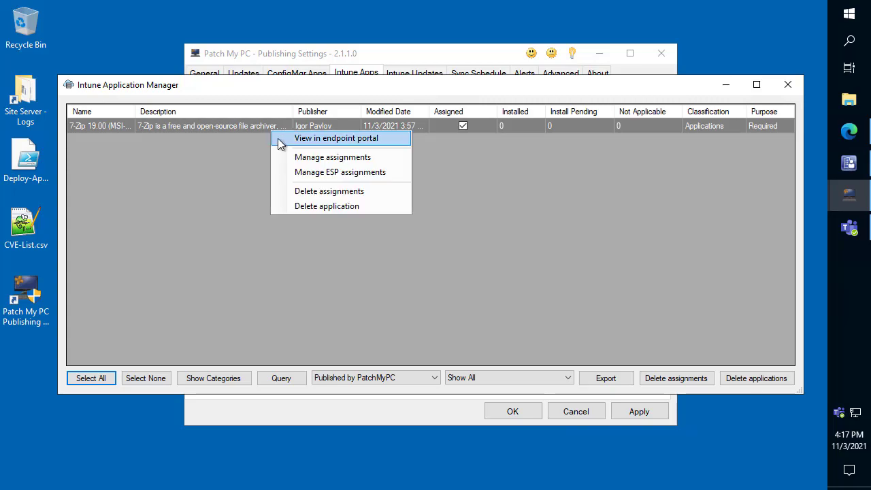
{"action": "left_click", "coordinate": [328, 162]}
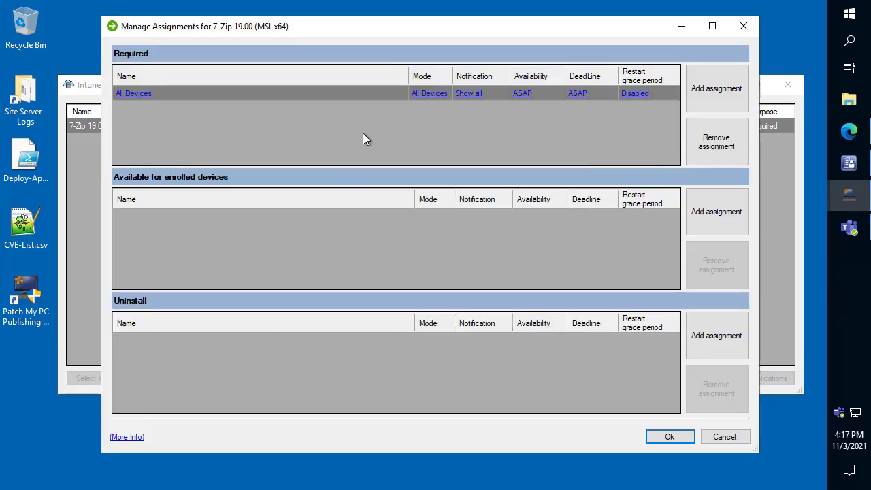
{"action": "left_click", "coordinate": [745, 31]}
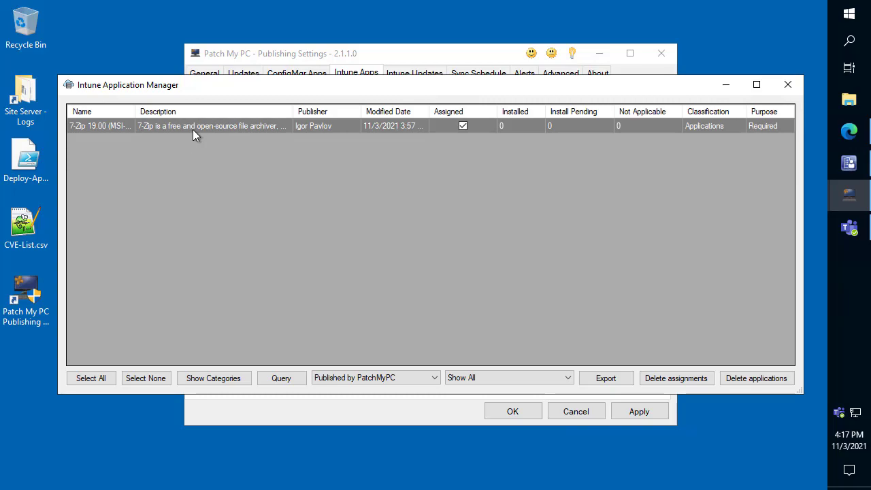
{"action": "right_click", "coordinate": [195, 128]}
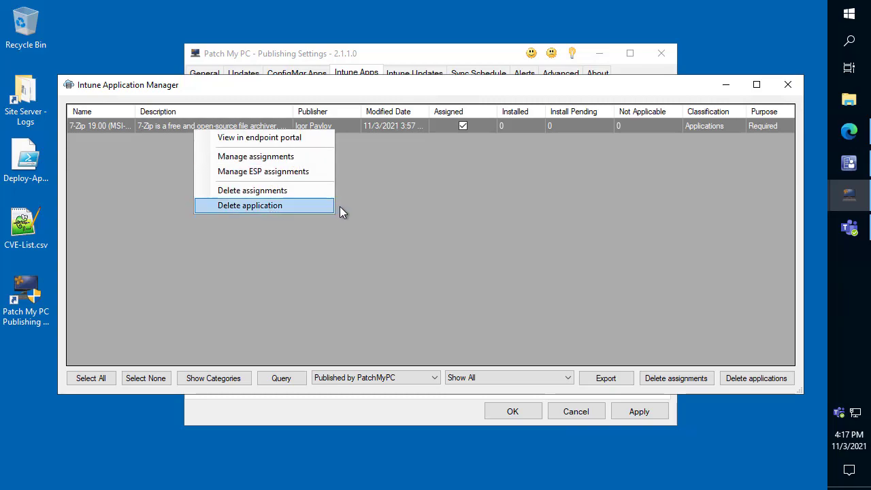
{"action": "left_click", "coordinate": [411, 209]}
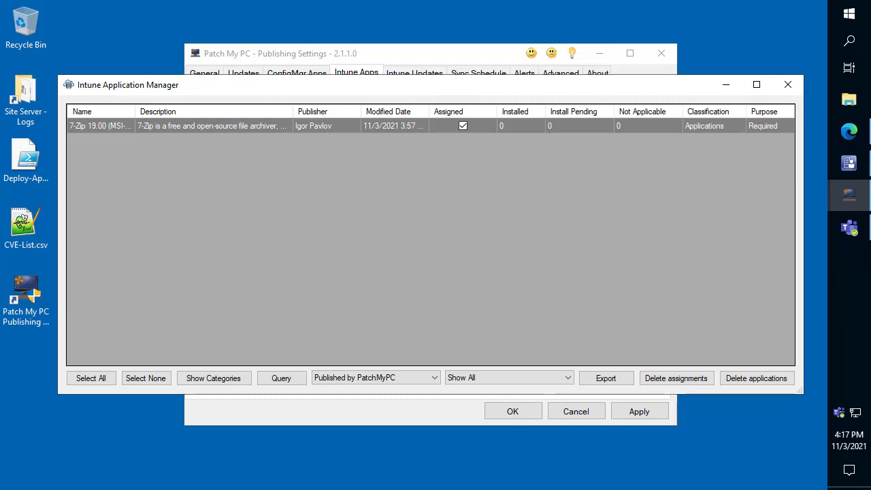
{"action": "left_click", "coordinate": [788, 85]}
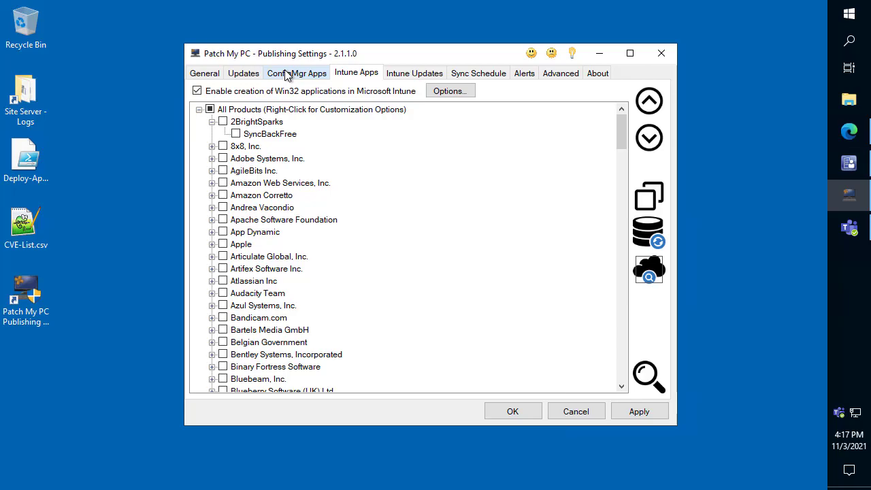
- Search the Intune product list for "chrome" and open the conflicting process settings for Google Chrome (x64)
{"action": "left_click", "coordinate": [362, 182]}
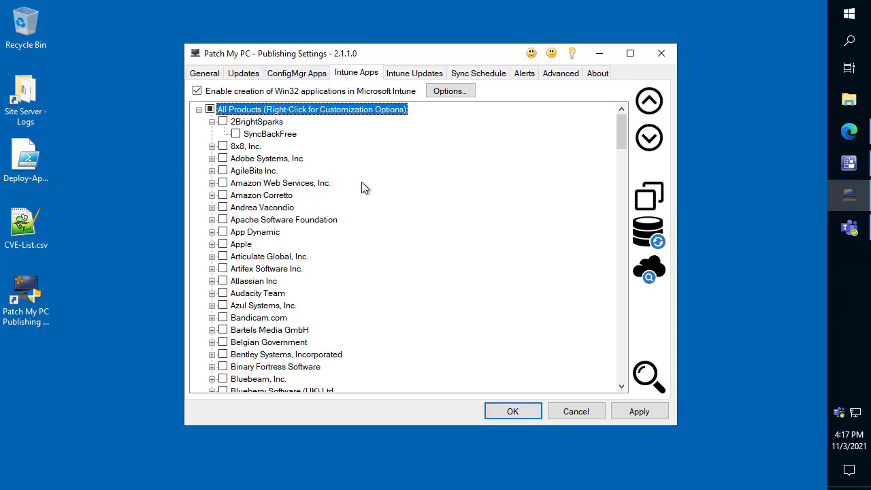
{"action": "key", "text": "ctrl+f"}
{"action": "type", "text": "chrome"}
{"action": "key", "text": "Return"}
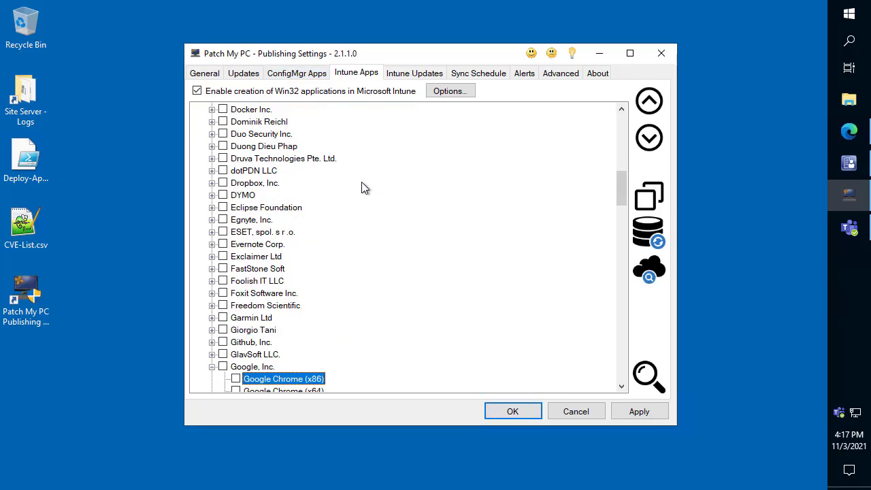
{"action": "scroll", "coordinate": [366, 182], "scroll_direction": "down", "scroll_amount": 3}
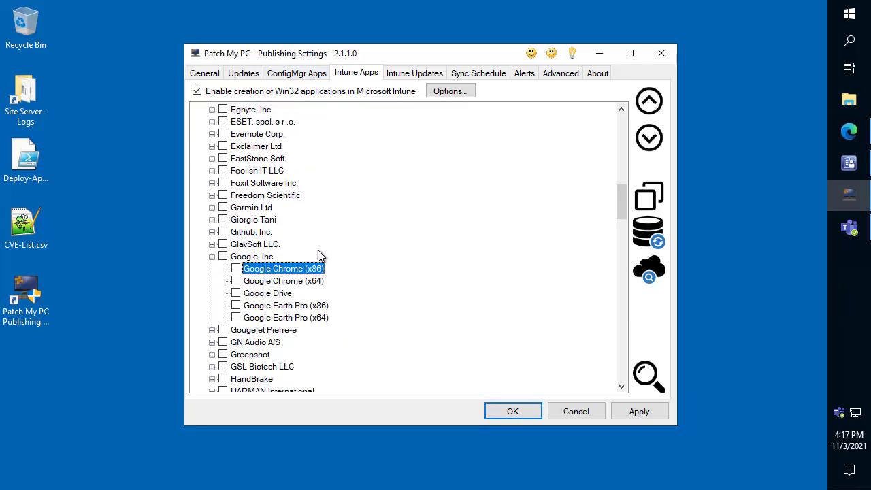
{"action": "right_click", "coordinate": [254, 283]}
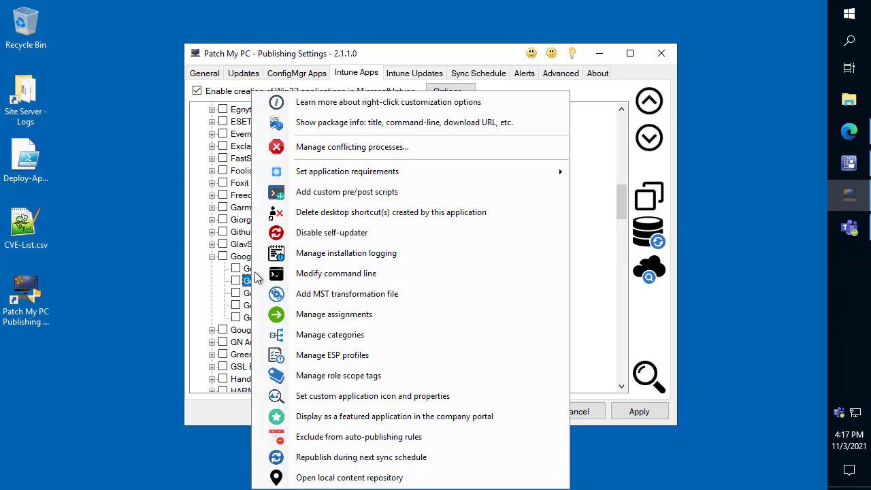
{"action": "left_click", "coordinate": [347, 151]}
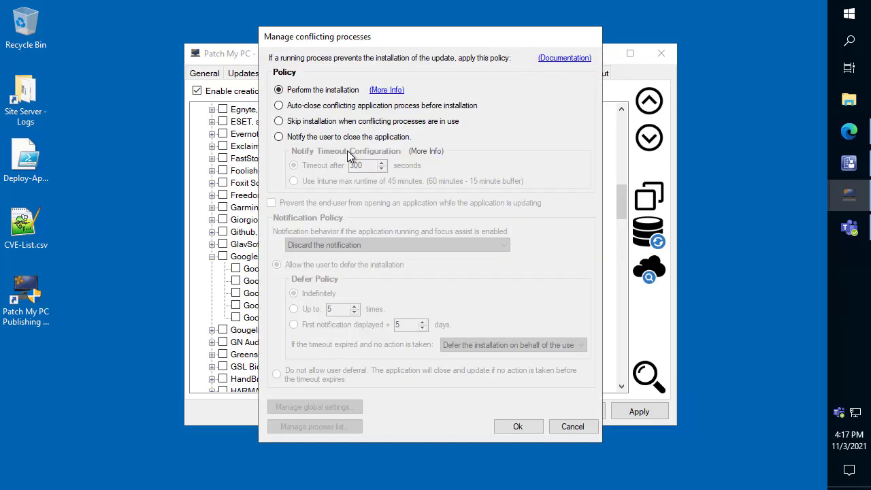
- Try the auto-close and notify-user policies for Google Chrome (x64), view its conflicting process list, and cancel the settings
{"action": "left_click", "coordinate": [333, 107]}
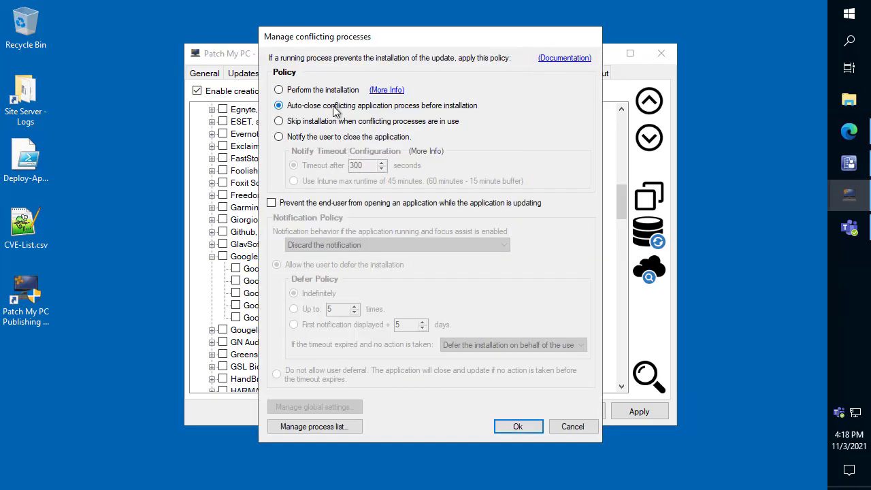
{"action": "left_click", "coordinate": [330, 139]}
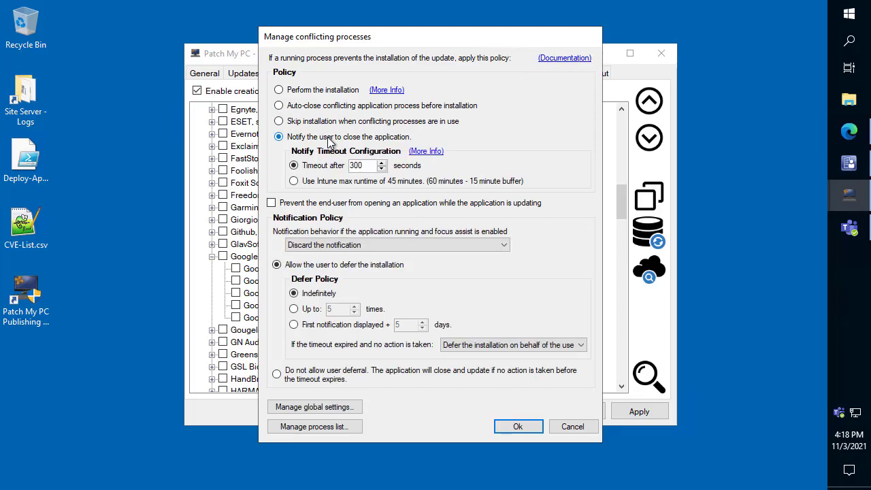
{"action": "left_click", "coordinate": [328, 426]}
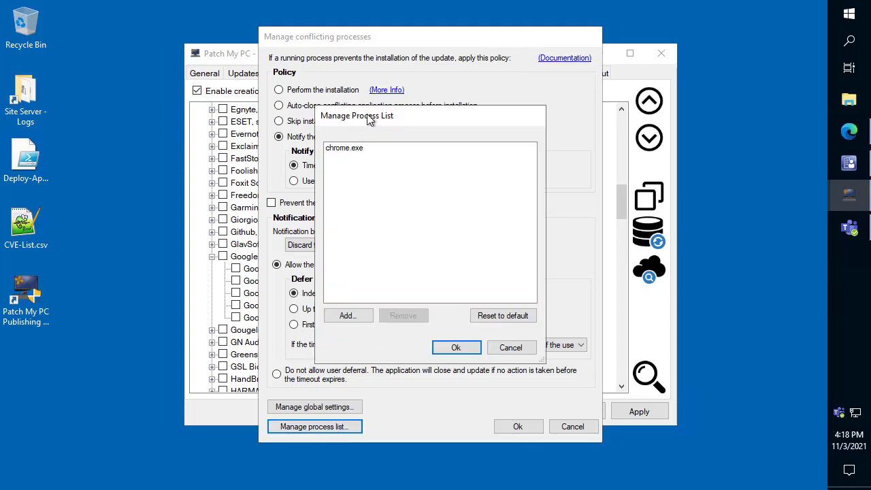
{"action": "left_click_drag", "start_coordinate": [368, 119], "coordinate": [494, 158]}
{"action": "left_click", "coordinate": [479, 188]}
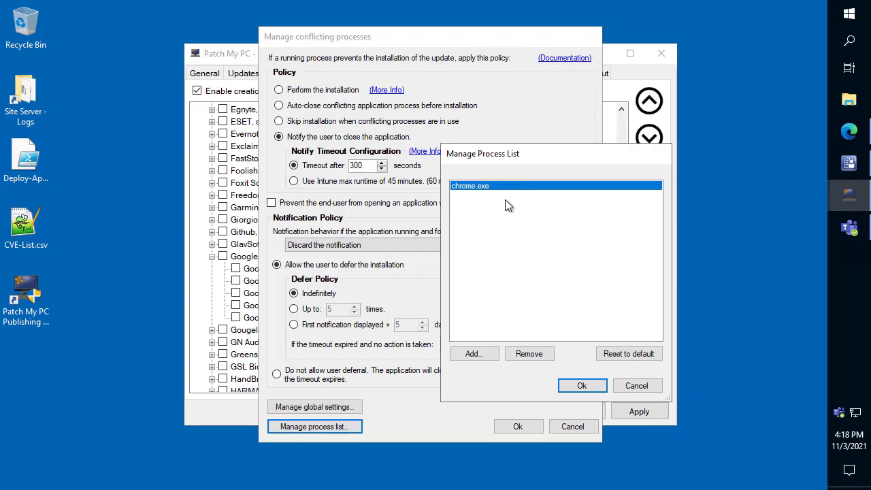
{"action": "left_click", "coordinate": [645, 387]}
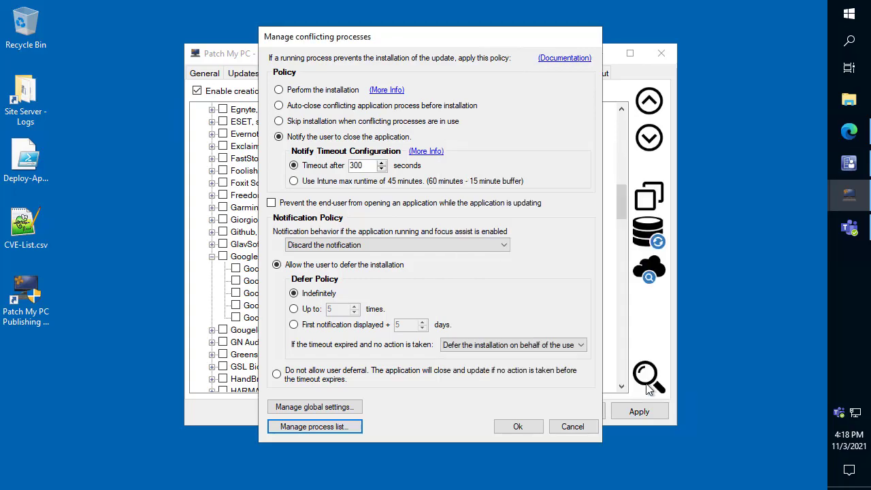
{"action": "left_click", "coordinate": [577, 426]}
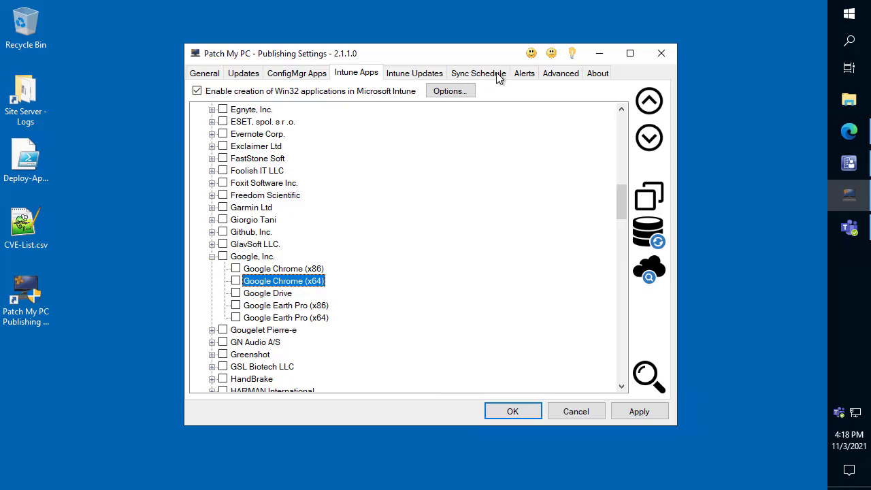
- In the alert notification settings, set the messaging system to Slack
{"action": "left_click", "coordinate": [530, 75]}
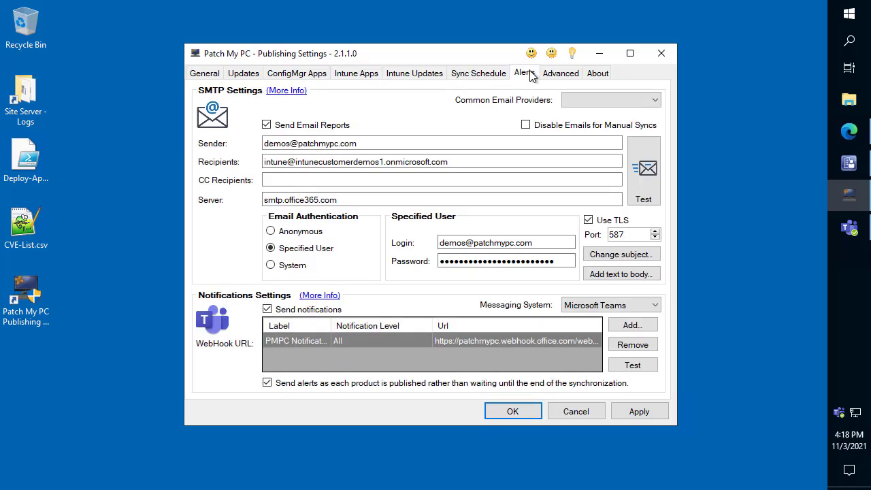
{"action": "left_click", "coordinate": [609, 309]}
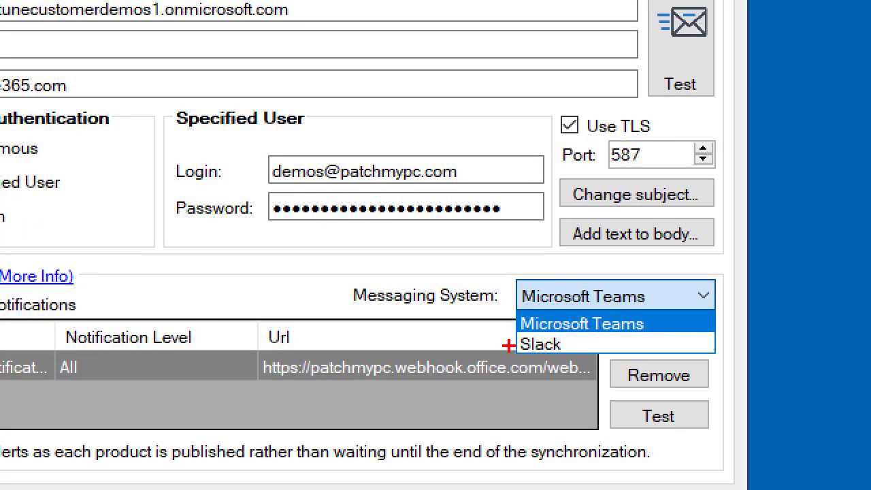
{"action": "left_click", "coordinate": [618, 329]}
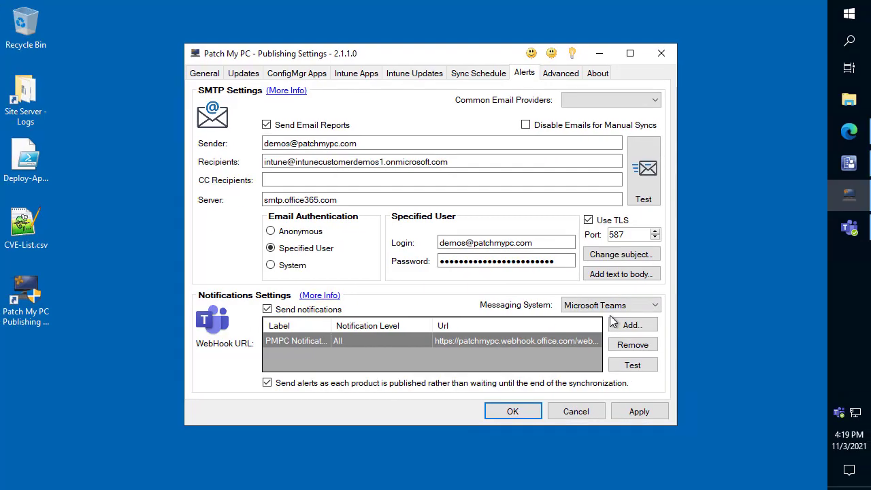
{"action": "left_click", "coordinate": [613, 306]}
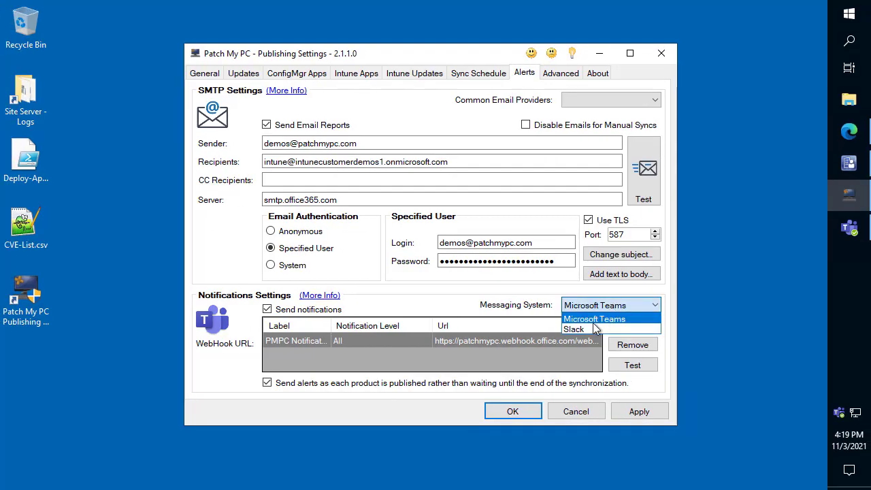
{"action": "left_click", "coordinate": [588, 330]}
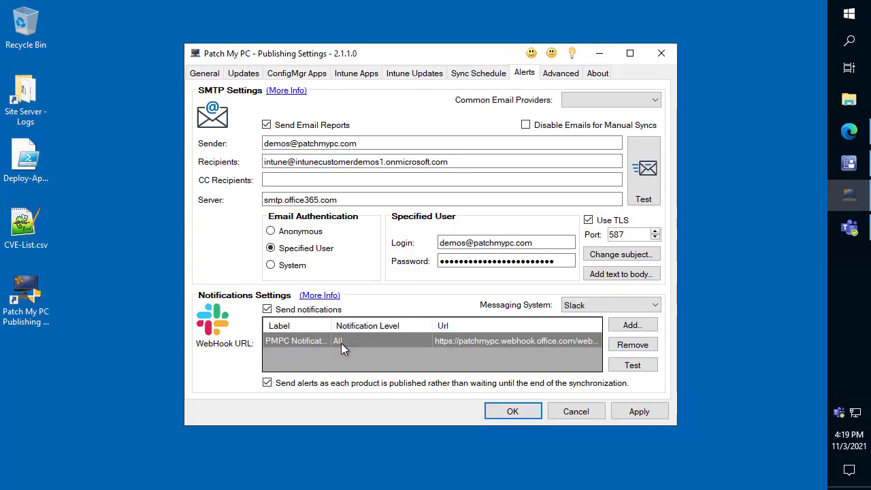
- Restore Microsoft Teams as the messaging system for notifications and apply the settings
{"action": "left_click", "coordinate": [588, 307]}
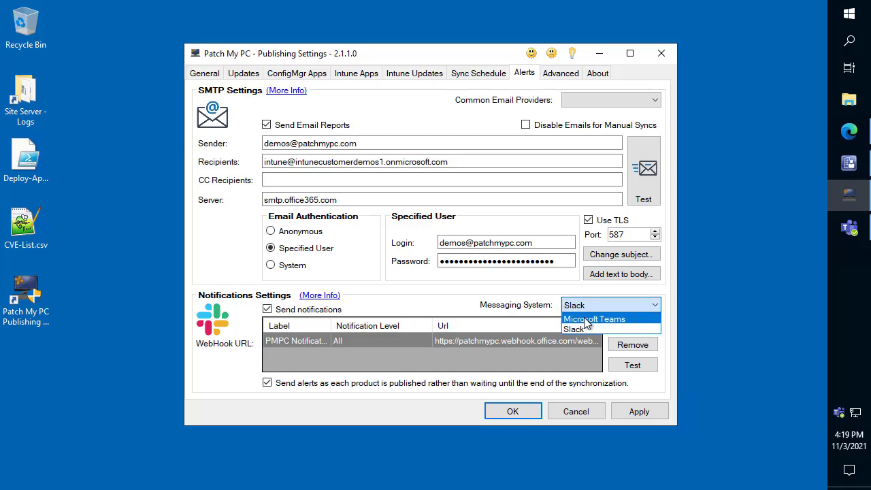
{"action": "left_click", "coordinate": [585, 320]}
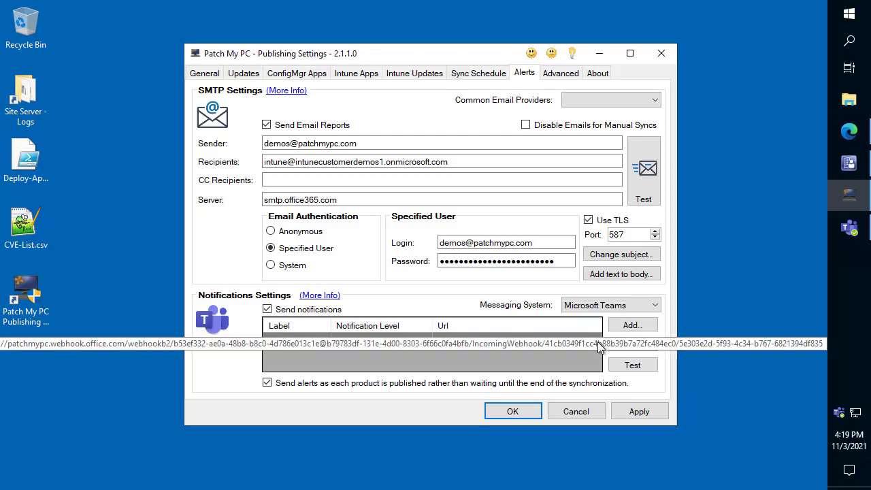
{"action": "left_click", "coordinate": [634, 414]}
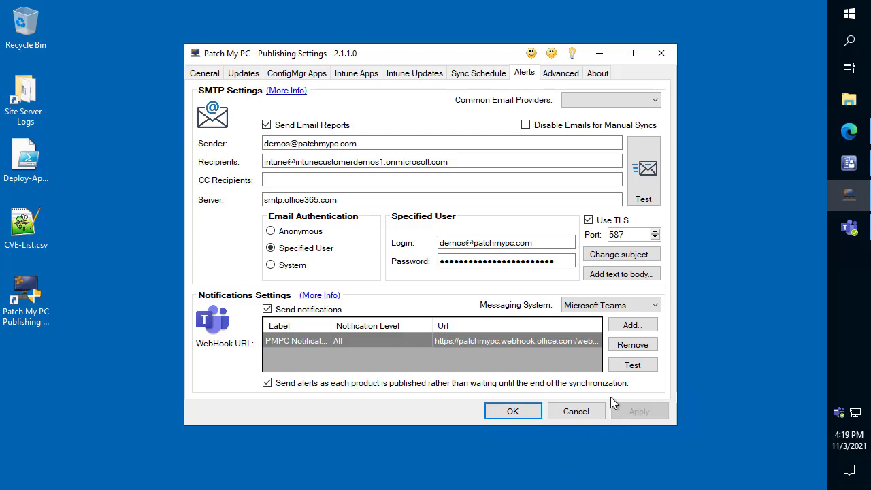
- Search the Intune product list for "chrome" and open the assignment settings for Google Chrome (x64)
{"action": "left_click", "coordinate": [365, 74]}
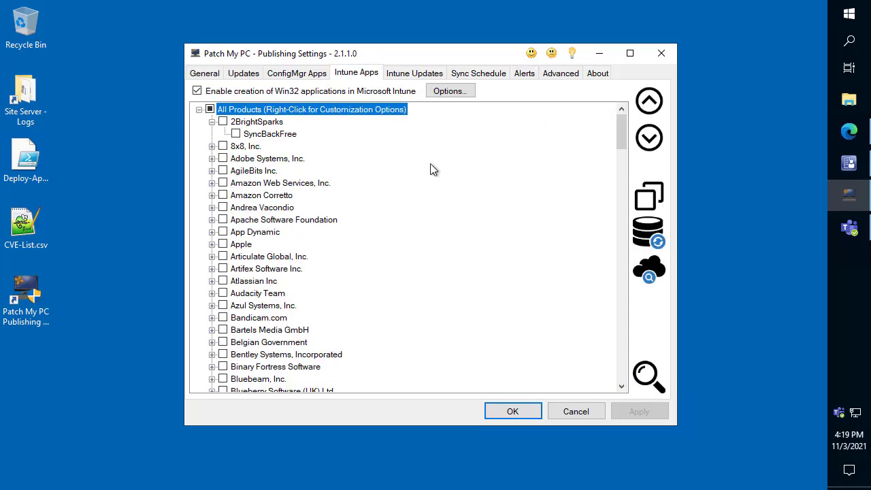
{"action": "key", "text": "ctrl+f"}
{"action": "type", "text": "chrome"}
{"action": "key", "text": "Return"}
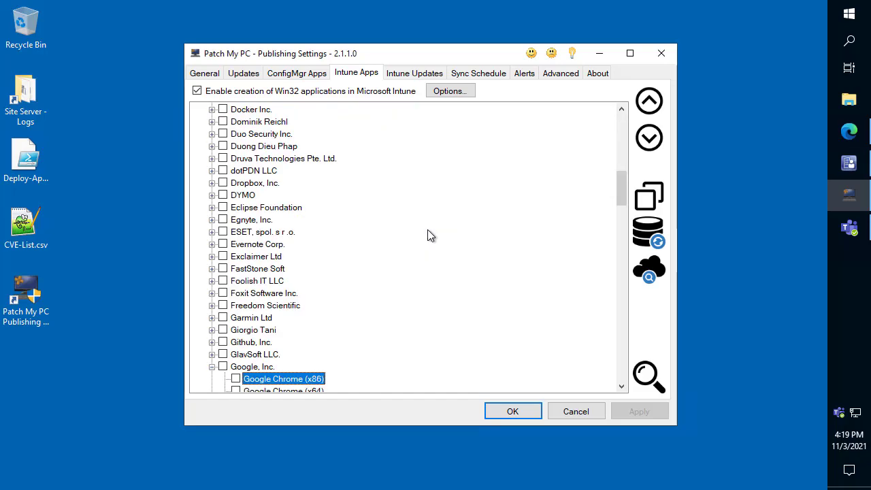
{"action": "right_click", "coordinate": [249, 279]}
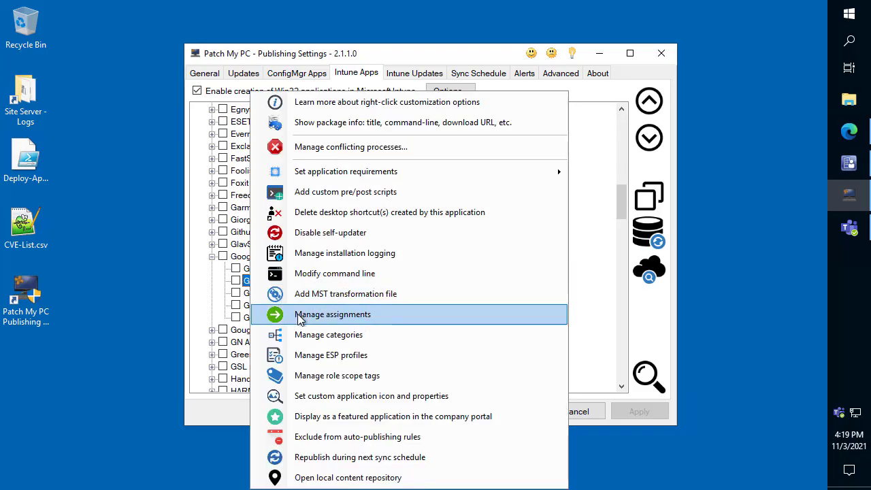
{"action": "left_click", "coordinate": [299, 316]}
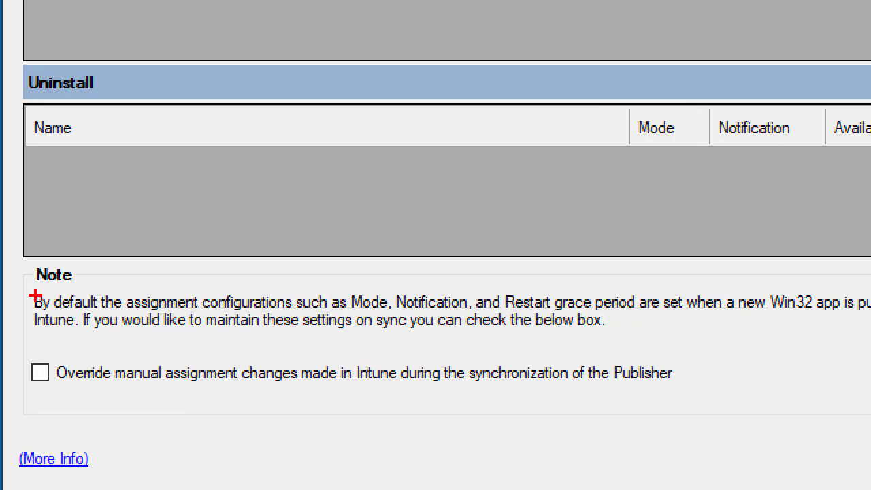
{"action": "mouse_move", "coordinate": [30, 286]}
{"action": "left_mouse_down"}
{"action": "mouse_move", "coordinate": [27, 227]}
{"action": "mouse_move", "coordinate": [12, 201]}
{"action": "left_mouse_up"}
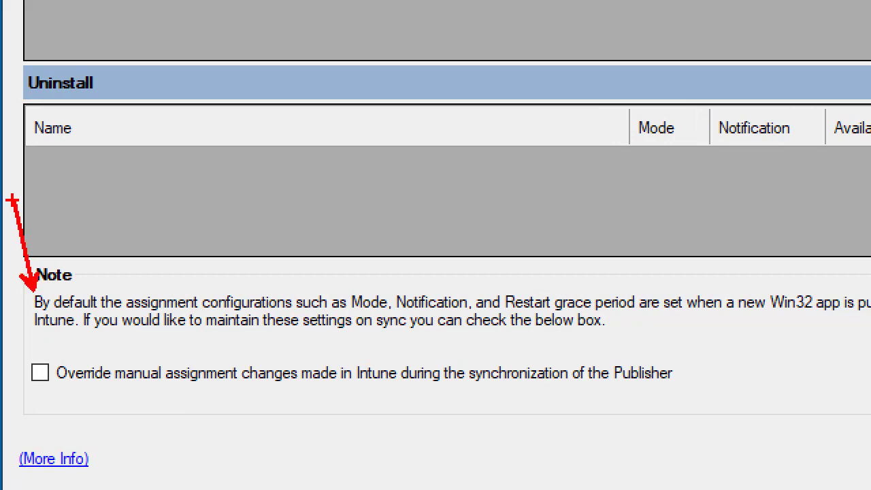
{"action": "key", "text": "Escape"}
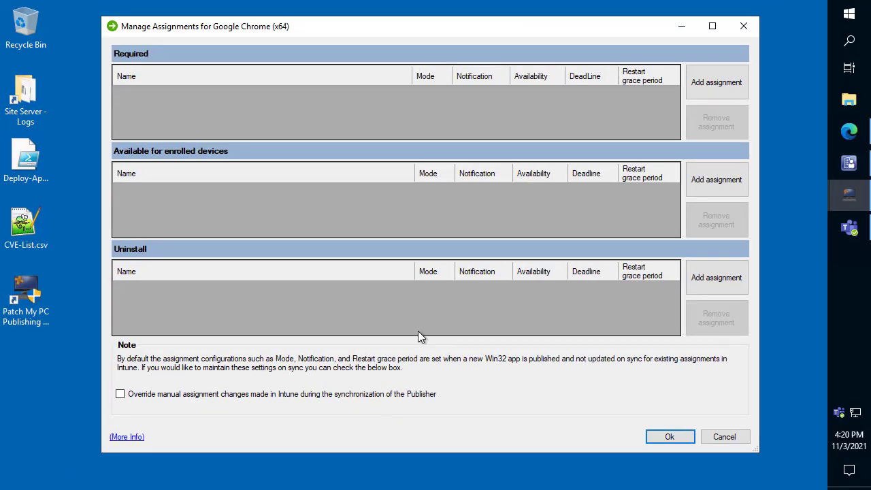
- Add a required assignment of Google Chrome (x64) to All Devices
{"action": "left_click", "coordinate": [713, 82]}
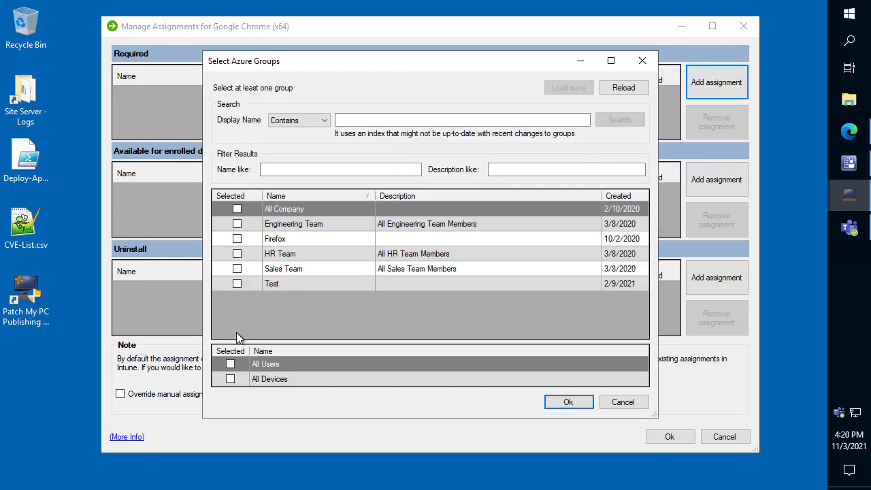
{"action": "left_click", "coordinate": [230, 380]}
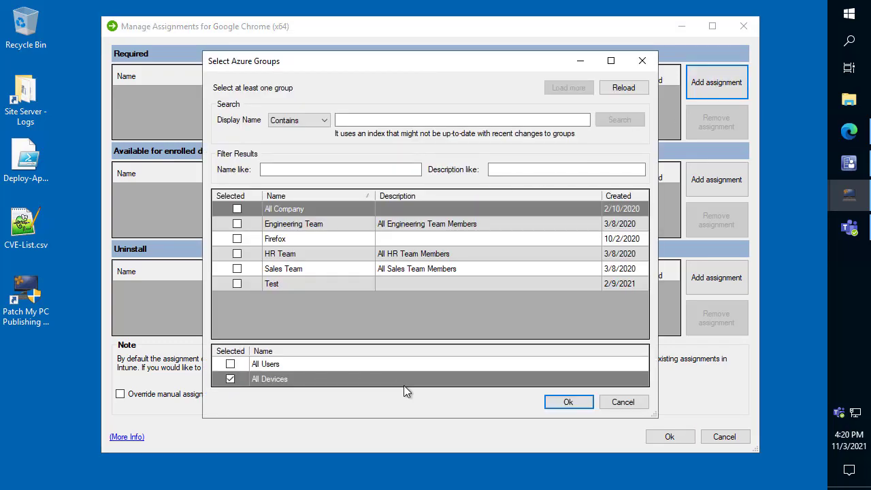
{"action": "left_click", "coordinate": [568, 401]}
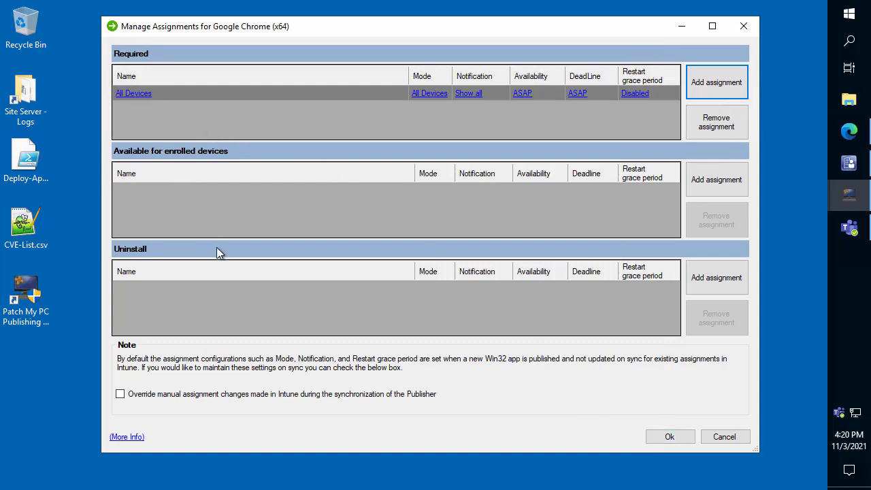
- Set the notification of the required All Devices assignment to Hide all
{"action": "left_click", "coordinate": [473, 94]}
{"action": "left_click", "coordinate": [474, 95]}
{"action": "left_click", "coordinate": [474, 94]}
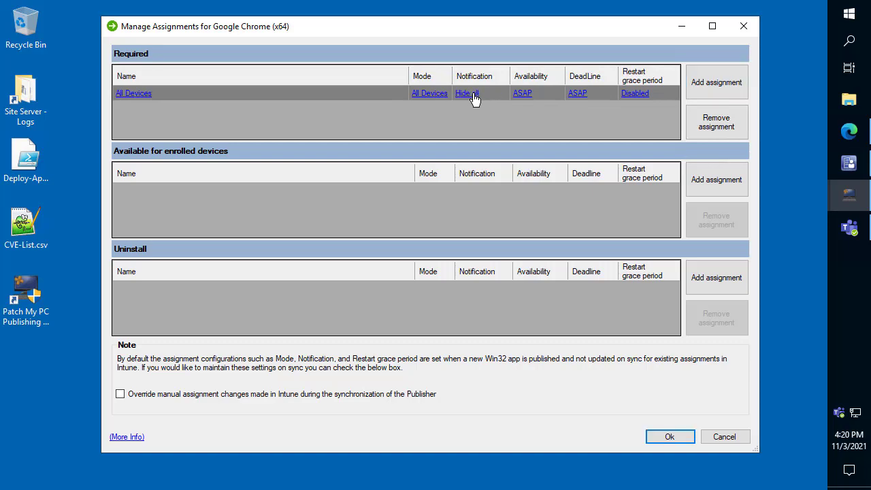
{"action": "key", "text": "ctrl+2"}
{"action": "left_click_drag", "start_coordinate": [468, 99], "coordinate": [476, 141]}
{"action": "key", "text": "Escape"}
- Enable overriding of manual Intune assignment changes during synchronization, save the assignments, and enable Google Chrome (x64) for publishing
{"action": "left_click", "coordinate": [249, 398]}
{"action": "left_click", "coordinate": [671, 437]}
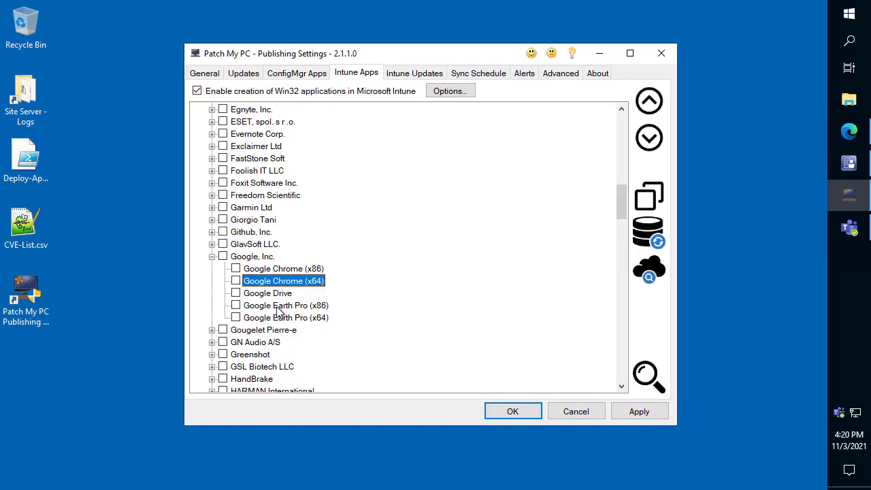
{"action": "left_click", "coordinate": [236, 281]}
- Open the package info for all third-party update products, view the applicability rules of SyncBackFree 10.0.4.0, and close the details
{"action": "left_click", "coordinate": [245, 74]}
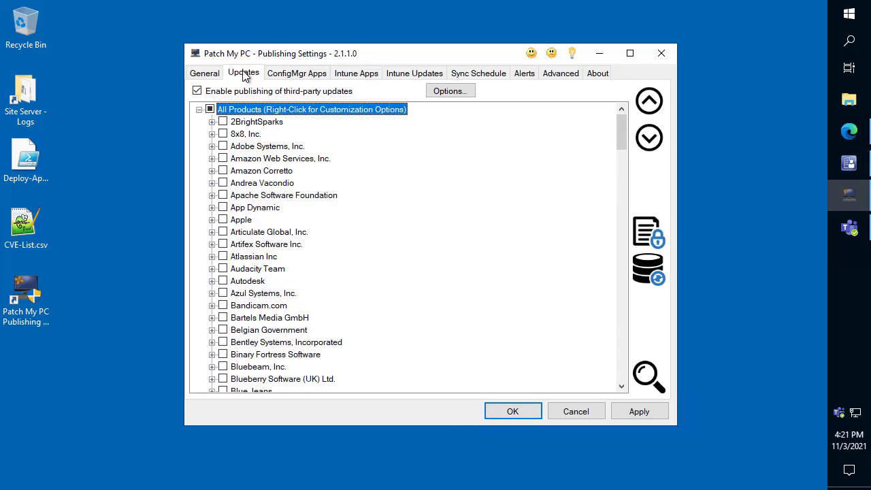
{"action": "right_click", "coordinate": [277, 110]}
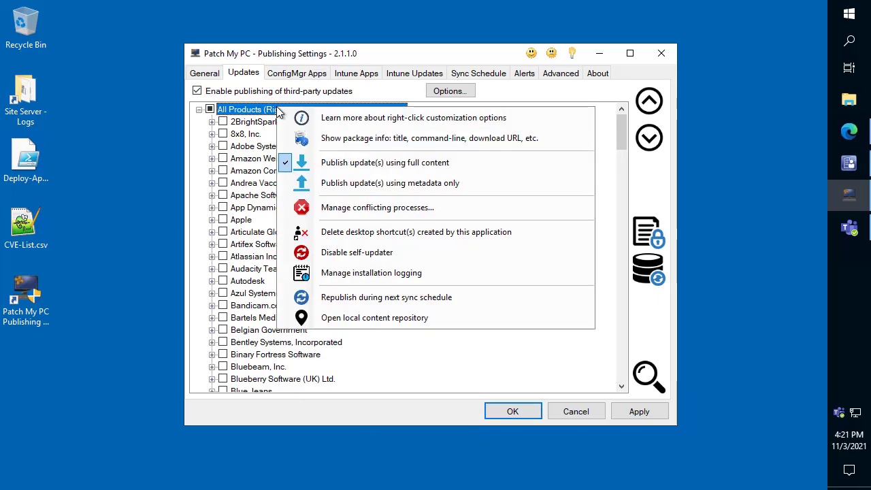
{"action": "left_click", "coordinate": [367, 141]}
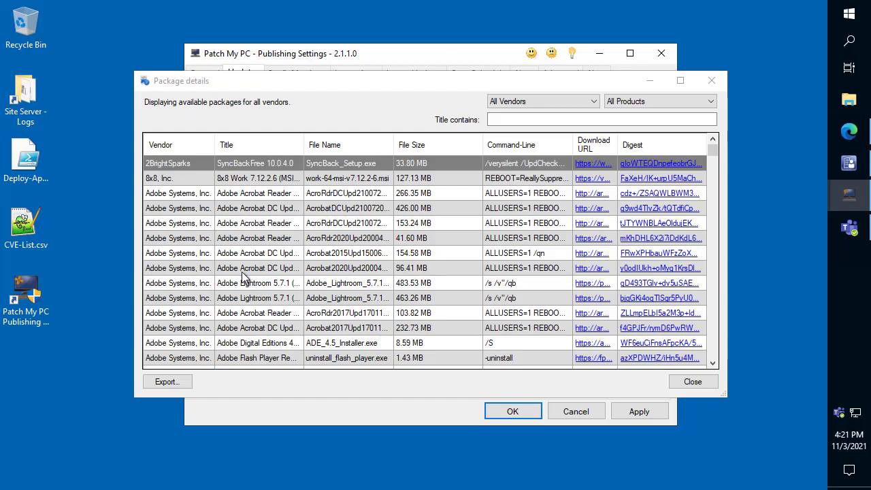
{"action": "double_click", "coordinate": [177, 165]}
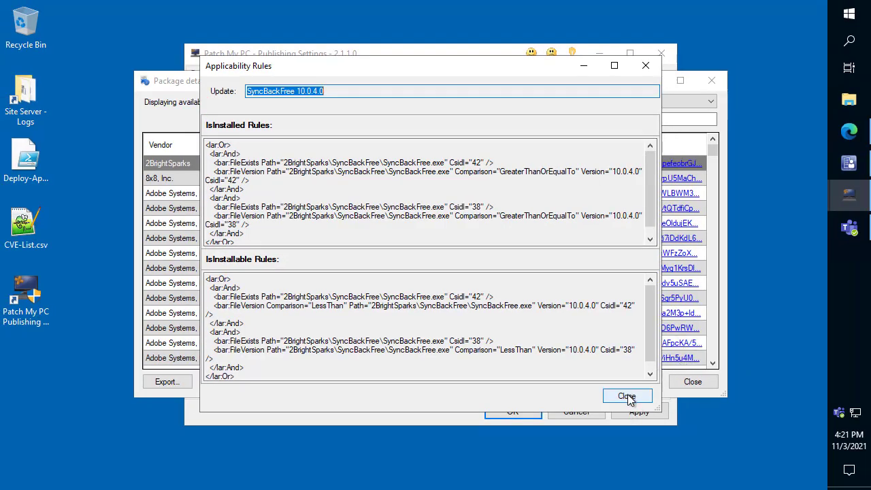
{"action": "left_click", "coordinate": [627, 396]}
{"action": "left_click", "coordinate": [693, 383]}
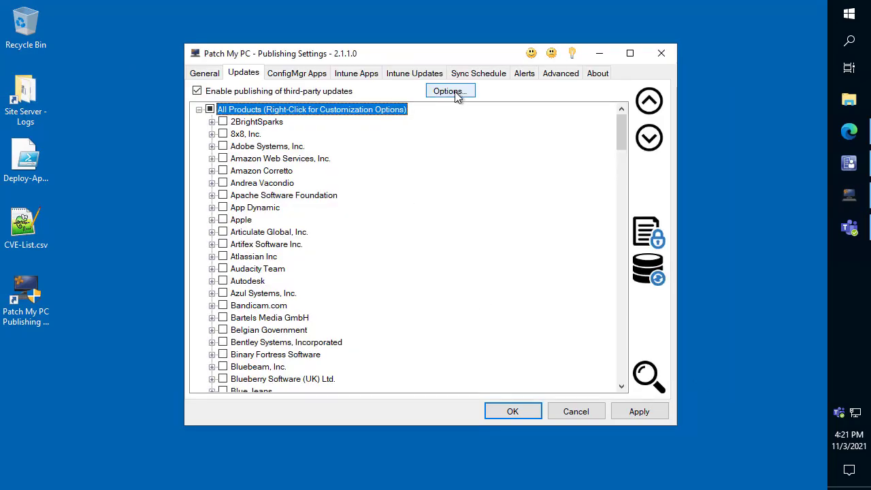
- View the applicability rules of the published Notepad++ 8.1.9 (x64) update in the Modify Updates Wizard, leaving the WSUS options unchanged
{"action": "left_click", "coordinate": [455, 95]}
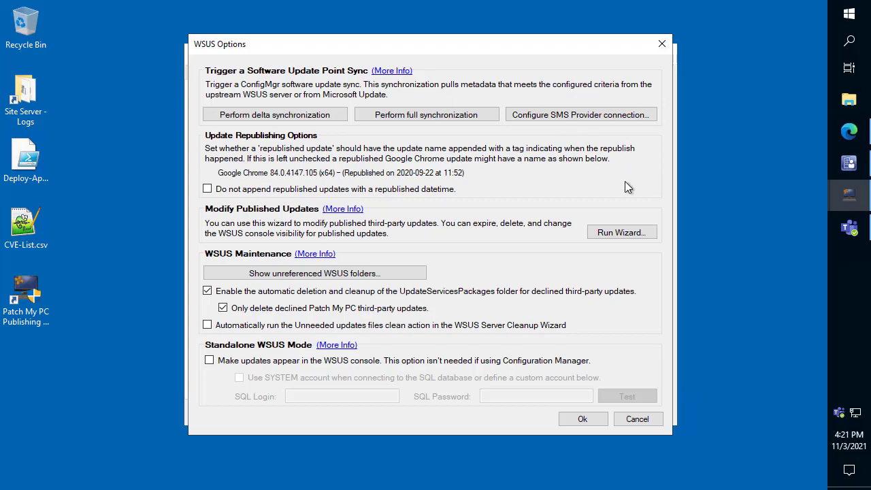
{"action": "left_click", "coordinate": [634, 231]}
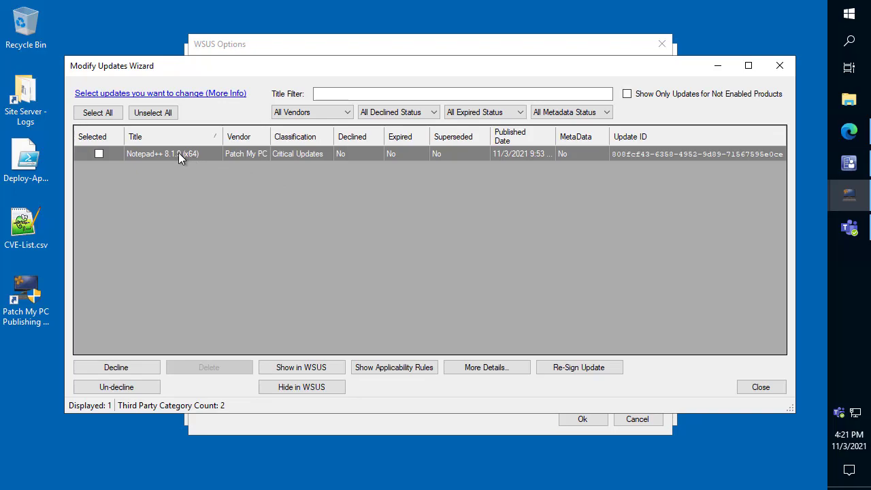
{"action": "left_click", "coordinate": [420, 368]}
{"action": "left_click_drag", "start_coordinate": [305, 207], "coordinate": [197, 136]}
{"action": "left_click", "coordinate": [626, 396]}
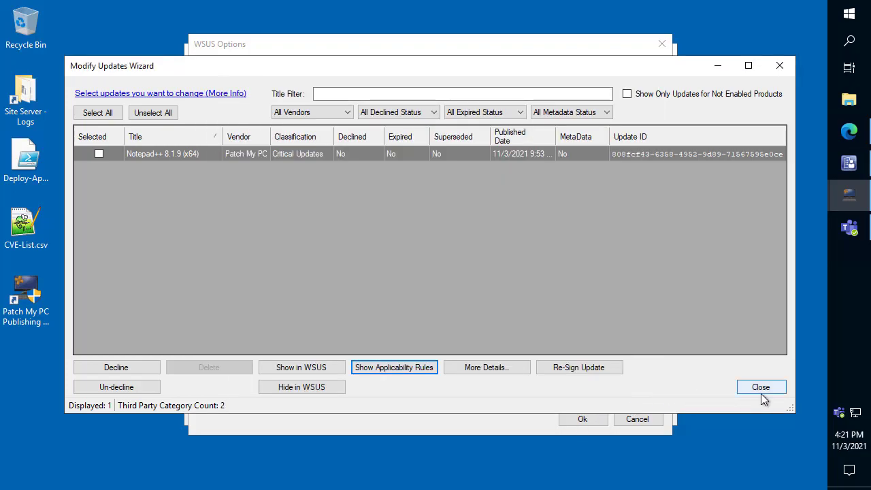
{"action": "left_click", "coordinate": [762, 388]}
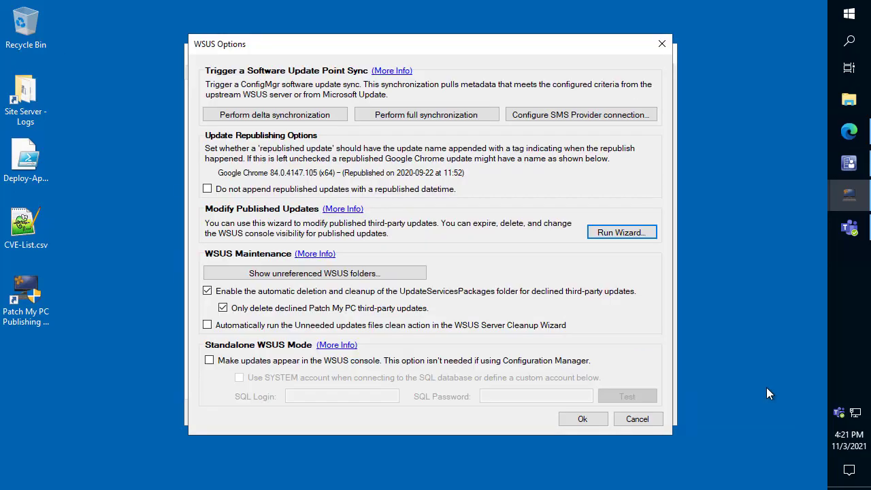
{"action": "left_click", "coordinate": [643, 423]}
- View the package info for all third-party update products and close the details
{"action": "right_click", "coordinate": [323, 113]}
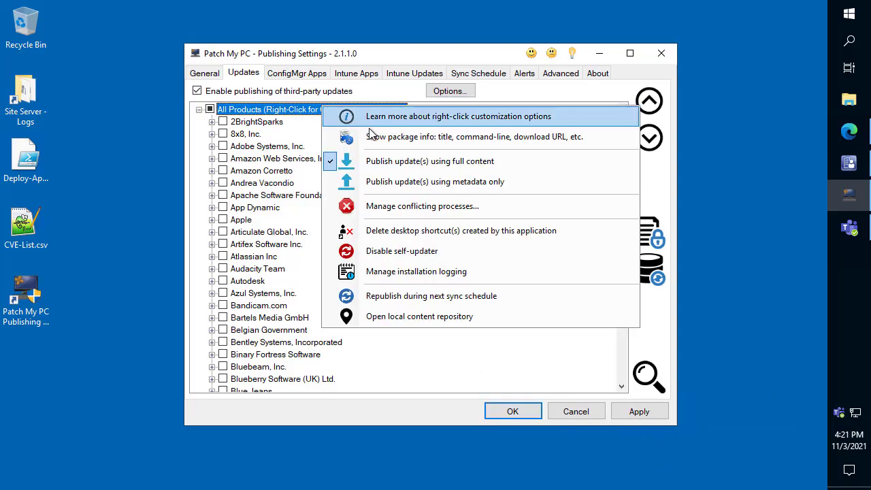
{"action": "left_click", "coordinate": [390, 136]}
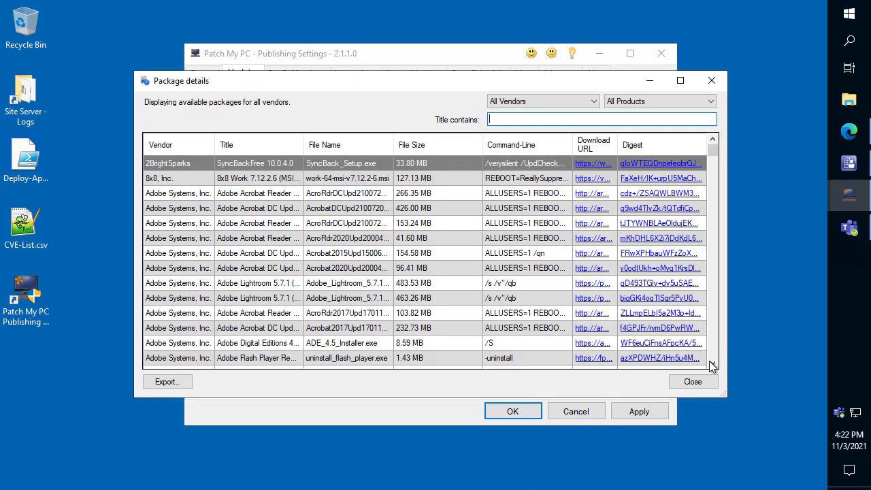
{"action": "left_click", "coordinate": [701, 382]}
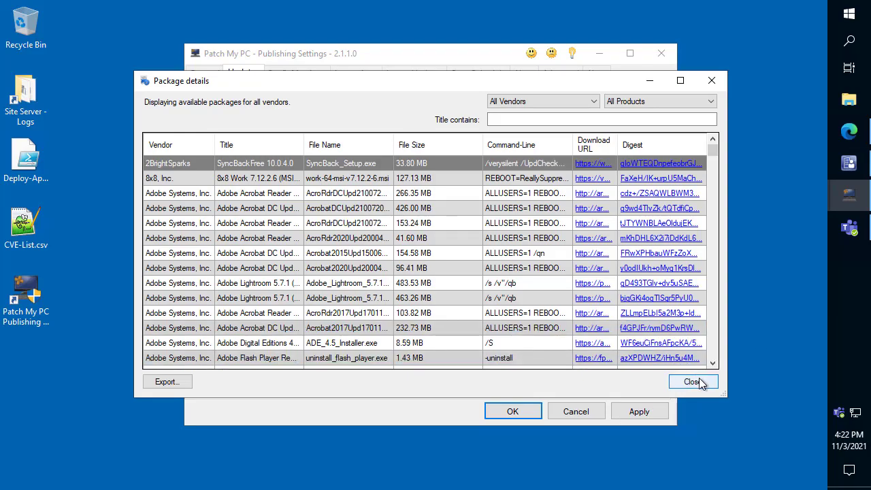
{"action": "left_click", "coordinate": [701, 382]}
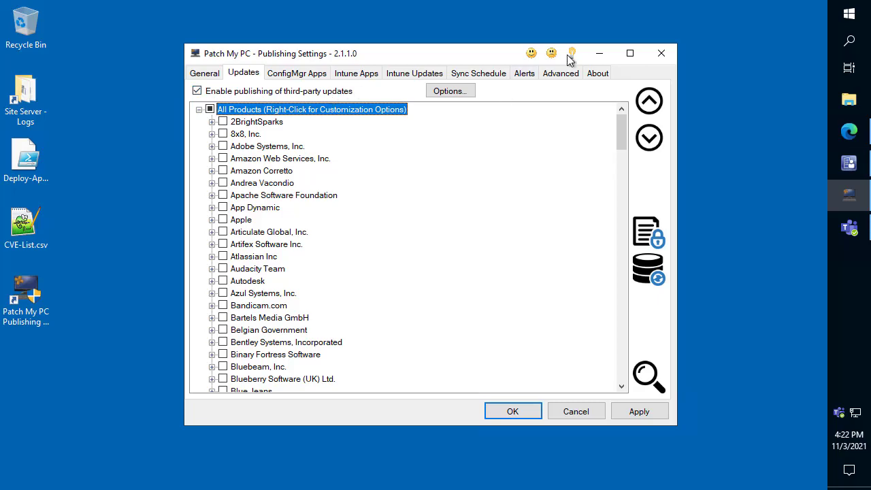
- Review the focus-assist notification options under the notify-user conflicting-process policy for all update products, and cancel without saving
{"action": "right_click", "coordinate": [295, 113]}
{"action": "left_click", "coordinate": [398, 212]}
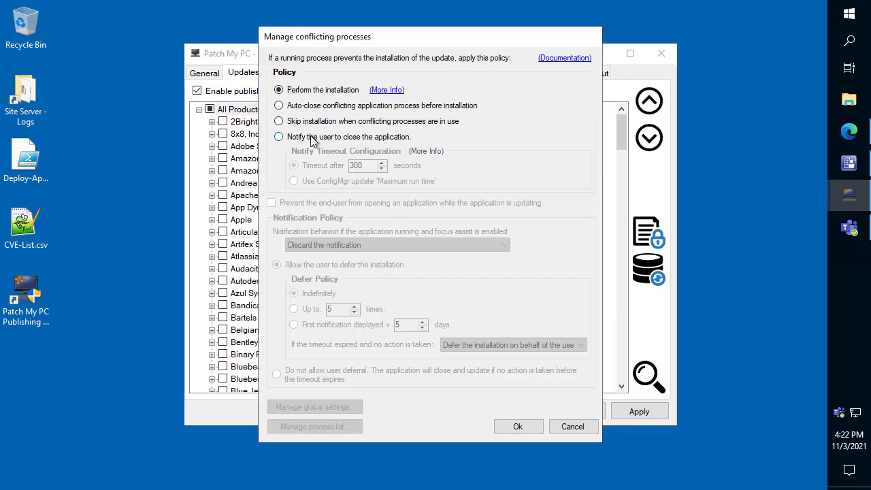
{"action": "left_click", "coordinate": [311, 137]}
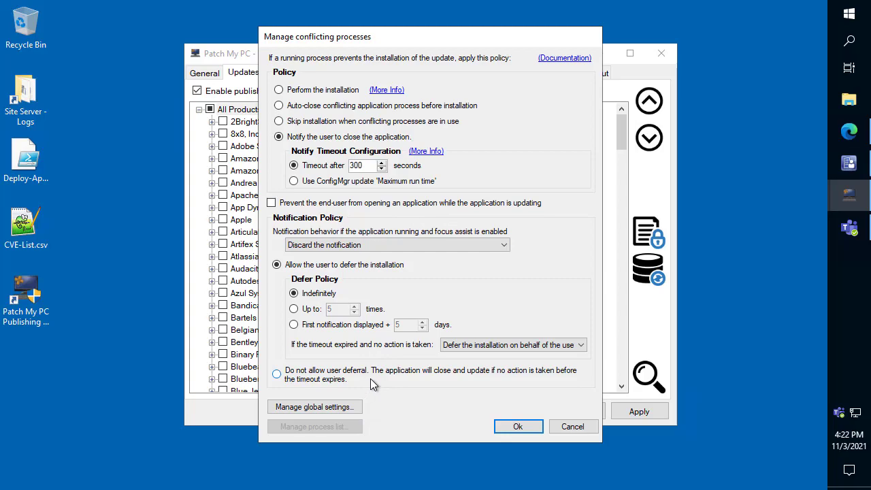
{"action": "left_click", "coordinate": [419, 248]}
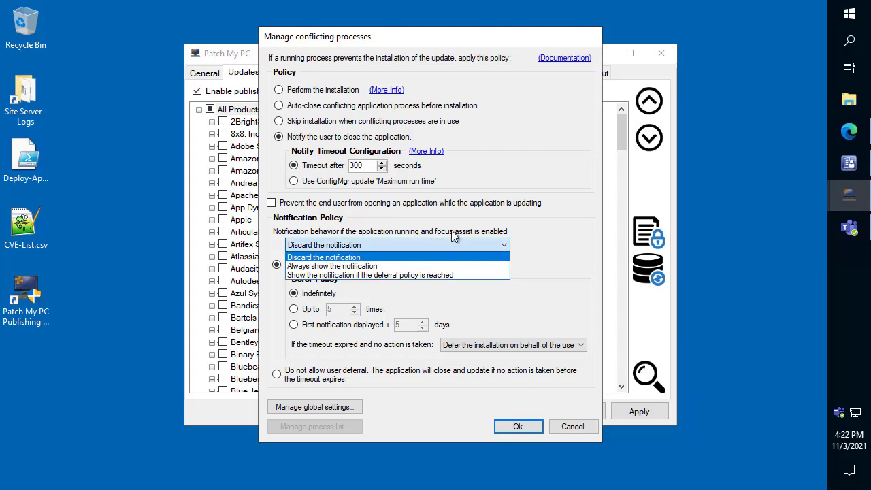
{"action": "left_click", "coordinate": [524, 205]}
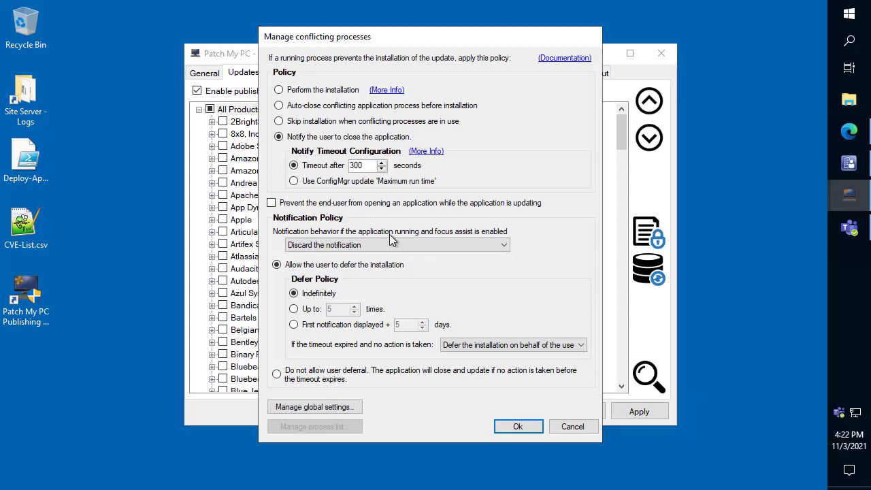
{"action": "left_click", "coordinate": [574, 426]}
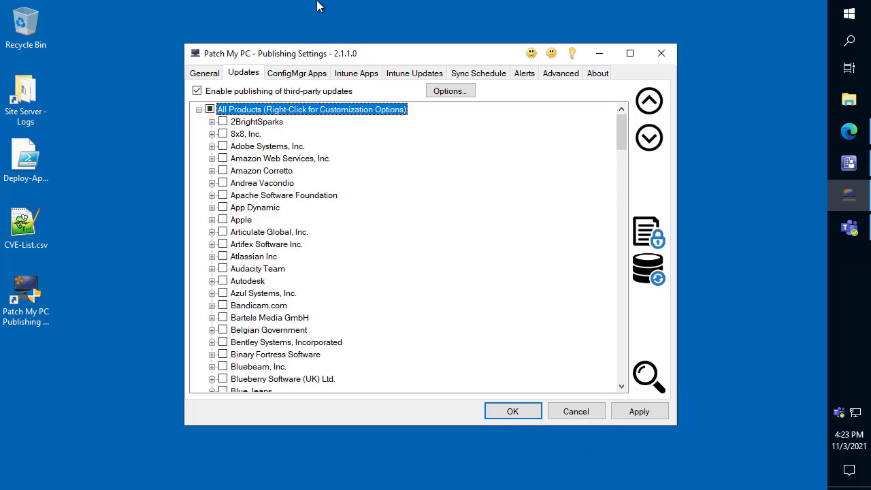
- Query the Configuration Manager database for supported products and filter the results to a count of at least 10
{"action": "left_click", "coordinate": [658, 263]}
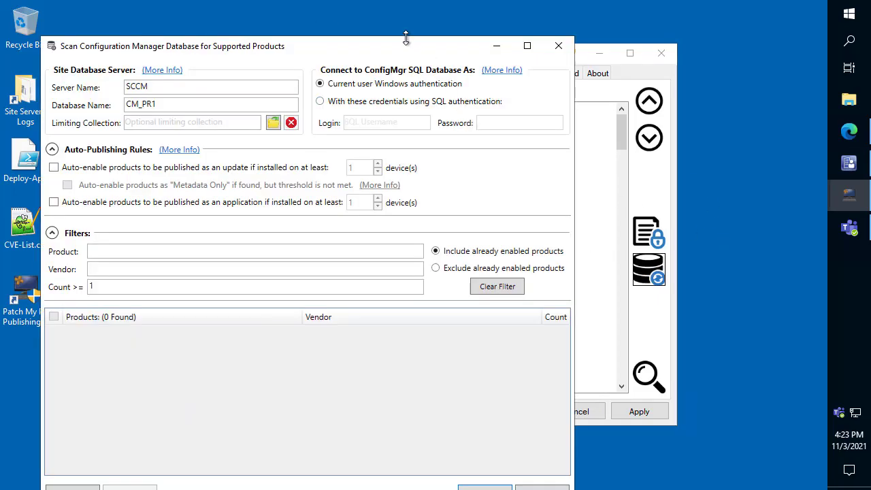
{"action": "left_click_drag", "start_coordinate": [406, 38], "coordinate": [448, 11]}
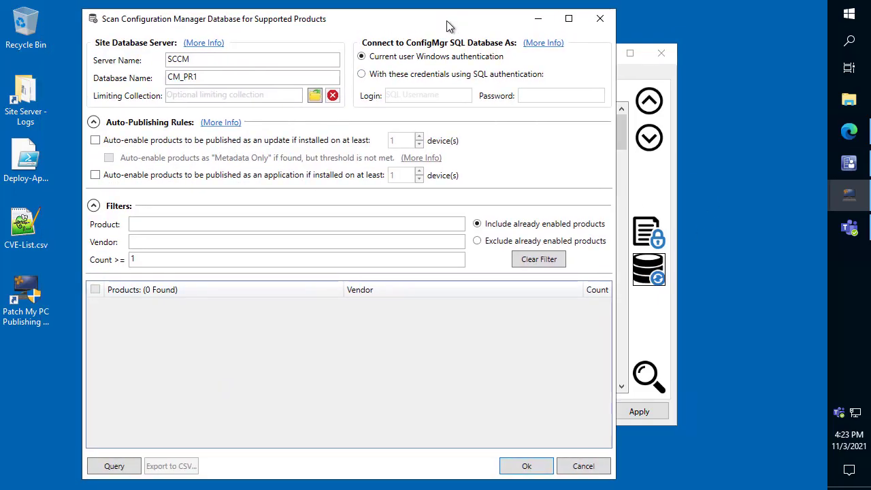
{"action": "left_click", "coordinate": [122, 467]}
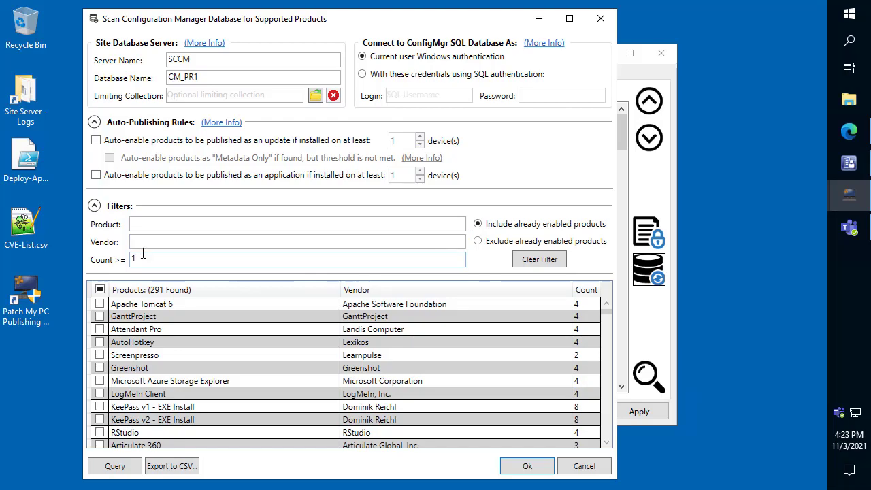
{"action": "left_click_drag", "start_coordinate": [143, 259], "coordinate": [105, 264]}
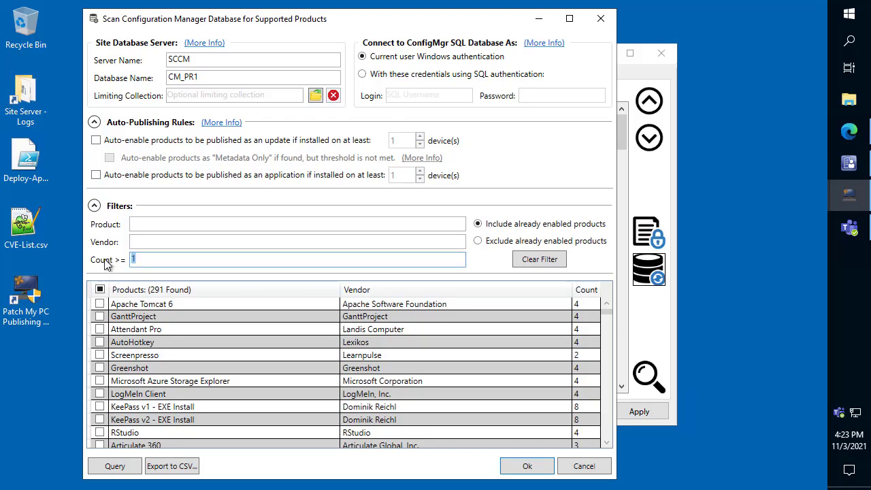
{"action": "type", "text": "10"}
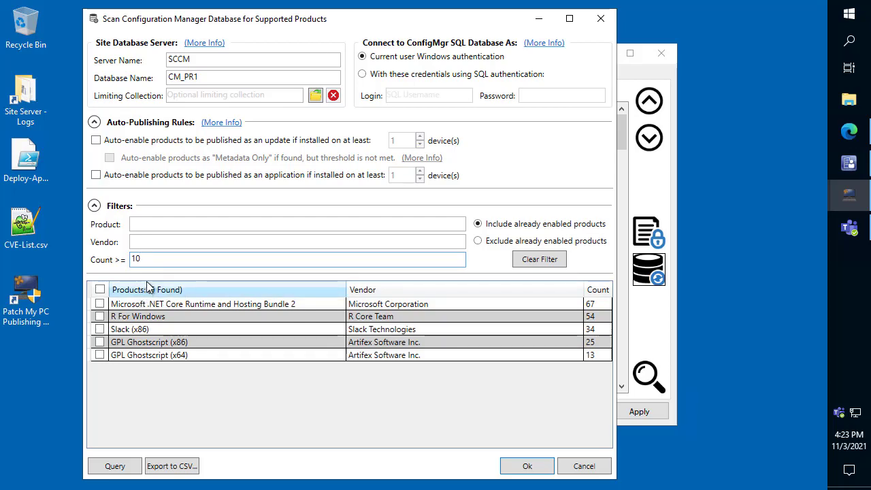
- Start exporting the scanned products to a CSV file and cancel the save
{"action": "left_click", "coordinate": [181, 468]}
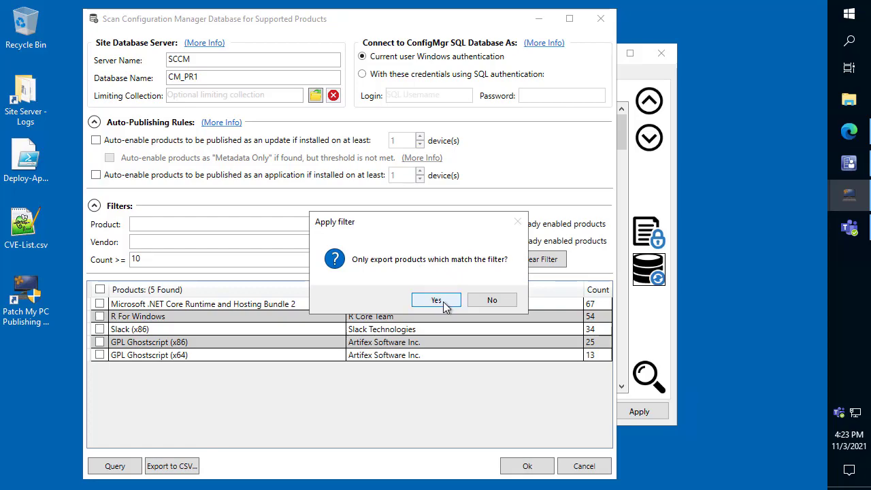
{"action": "left_click", "coordinate": [512, 302]}
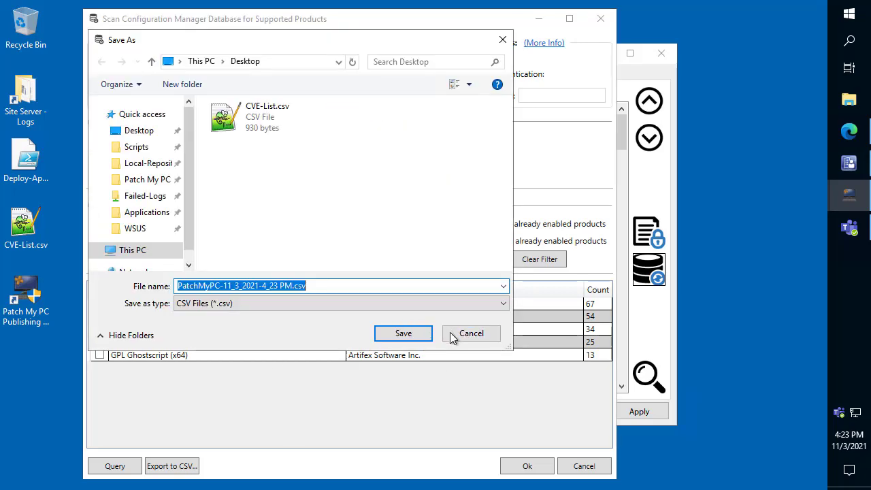
{"action": "left_click", "coordinate": [471, 333]}
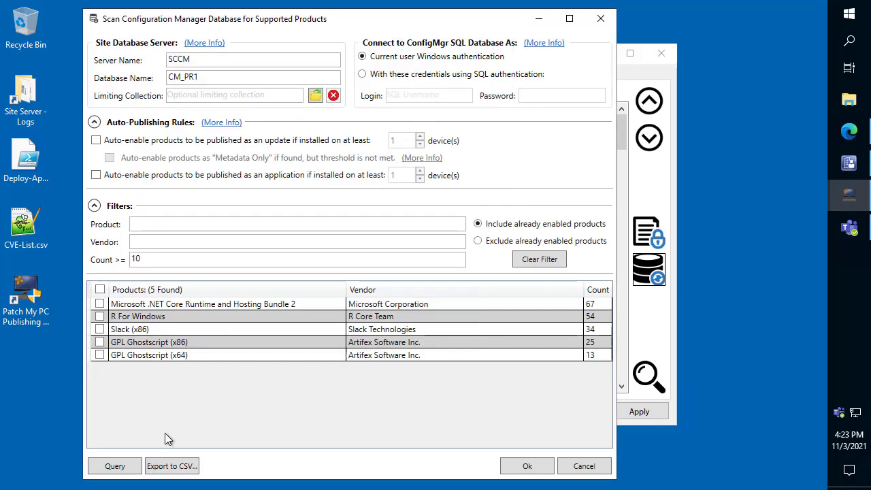
- Filter the scanned products to a count of at least 4 and product name "googl", and cancel the scan
{"action": "left_click", "coordinate": [175, 346]}
{"action": "left_click", "coordinate": [167, 260]}
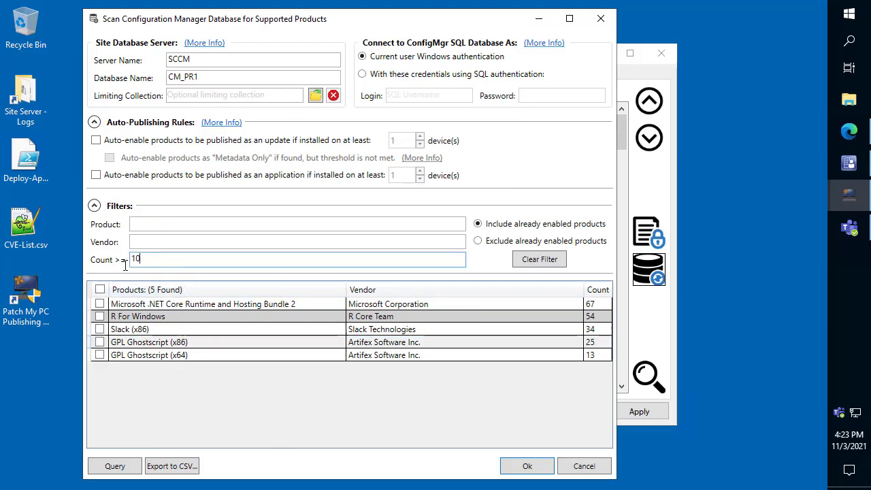
{"action": "type", "text": "4"}
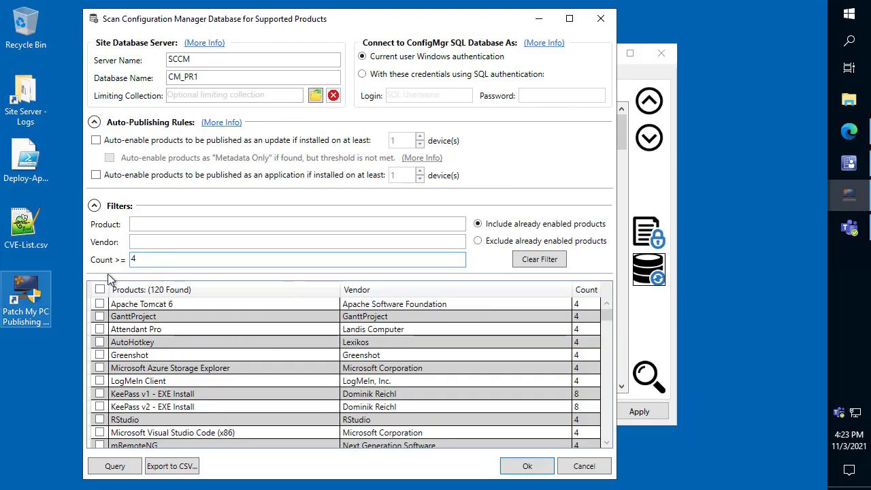
{"action": "left_click", "coordinate": [164, 229]}
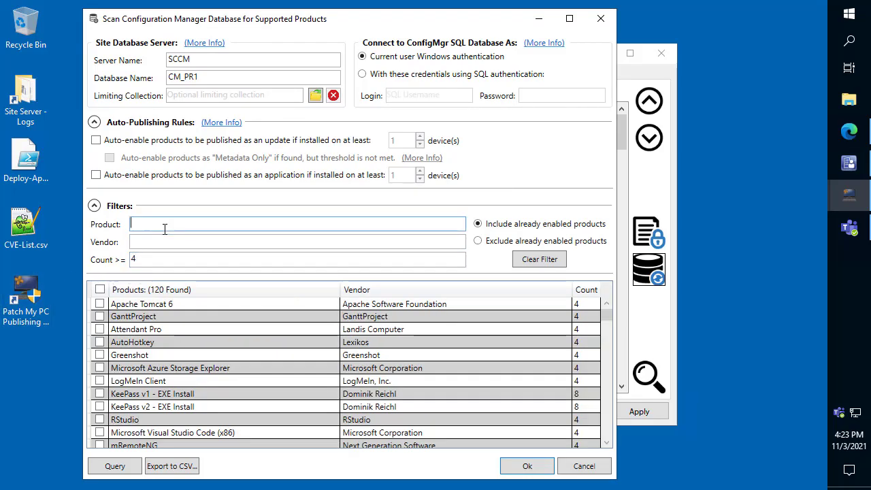
{"action": "type", "text": "googl"}
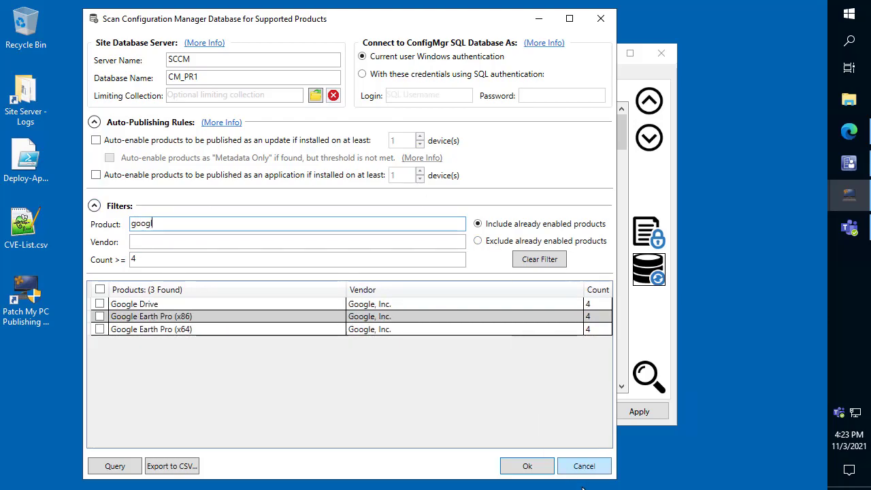
{"action": "left_click", "coordinate": [583, 466]}
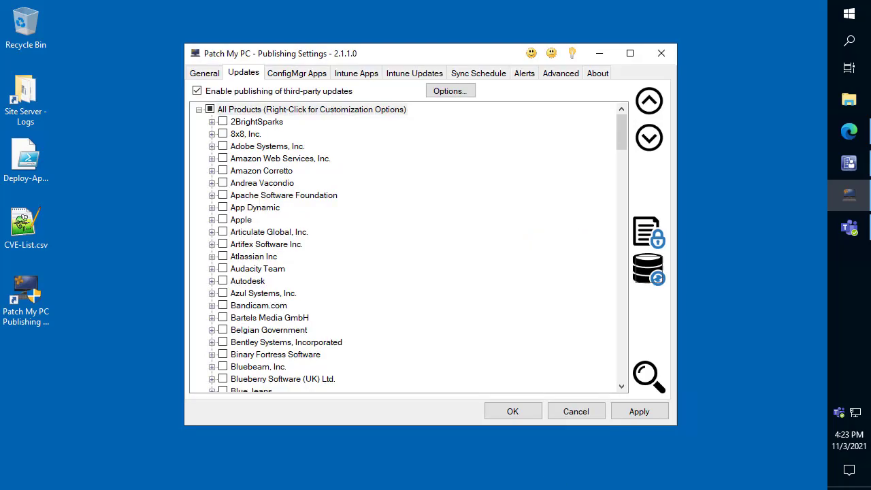
- Find "google chro" among the ConfigMgr applications, view the security scopes of Google Chrome (x64), and cancel without changes
{"action": "left_click", "coordinate": [289, 73]}
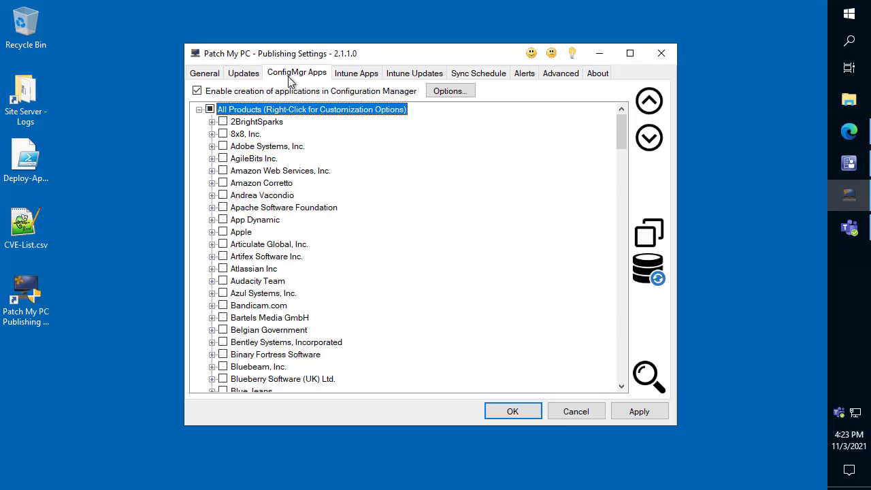
{"action": "double_click", "coordinate": [262, 125]}
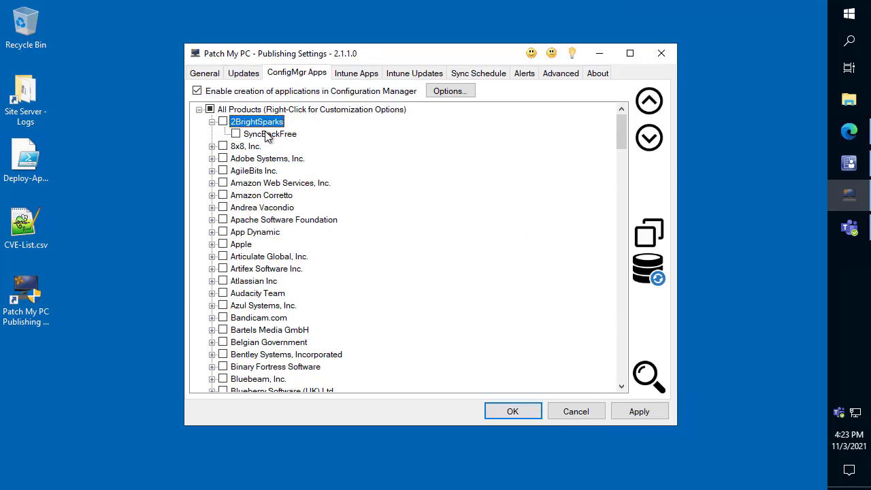
{"action": "key", "text": "ctrl+f"}
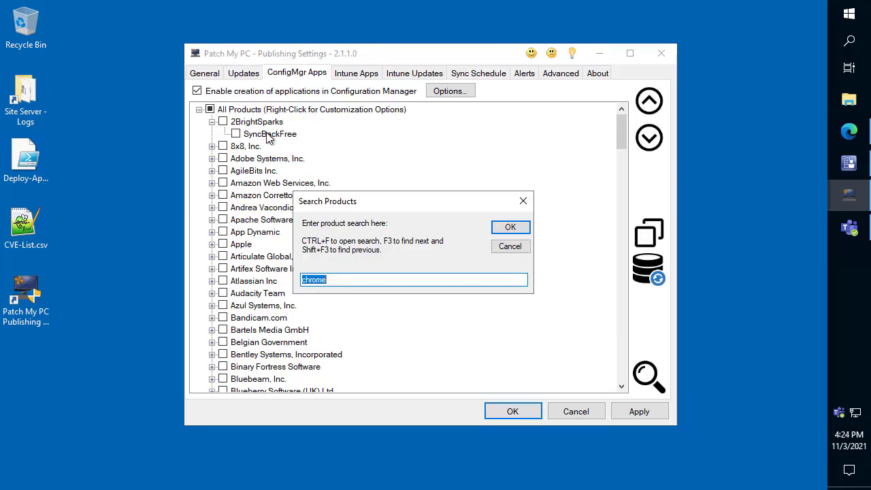
{"action": "type", "text": "google chro"}
{"action": "key", "text": "Return"}
{"action": "scroll", "coordinate": [297, 208], "scroll_direction": "down", "scroll_amount": 2}
{"action": "right_click", "coordinate": [294, 318]}
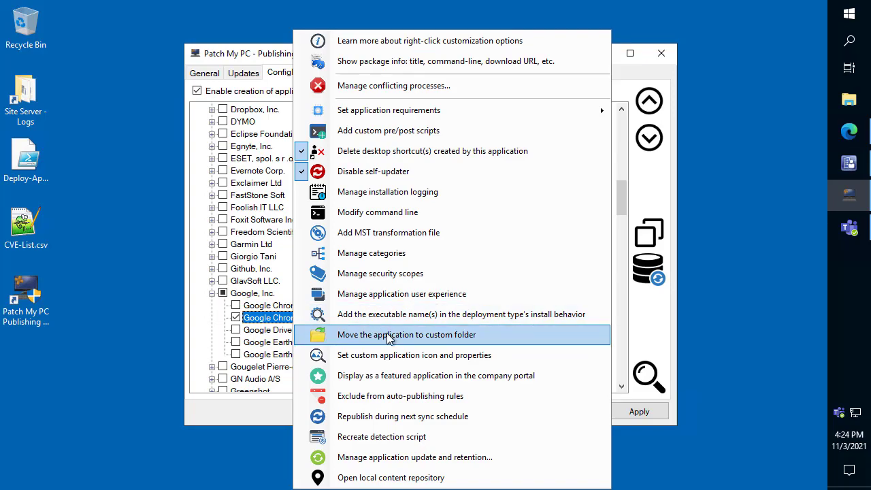
{"action": "left_click", "coordinate": [433, 276]}
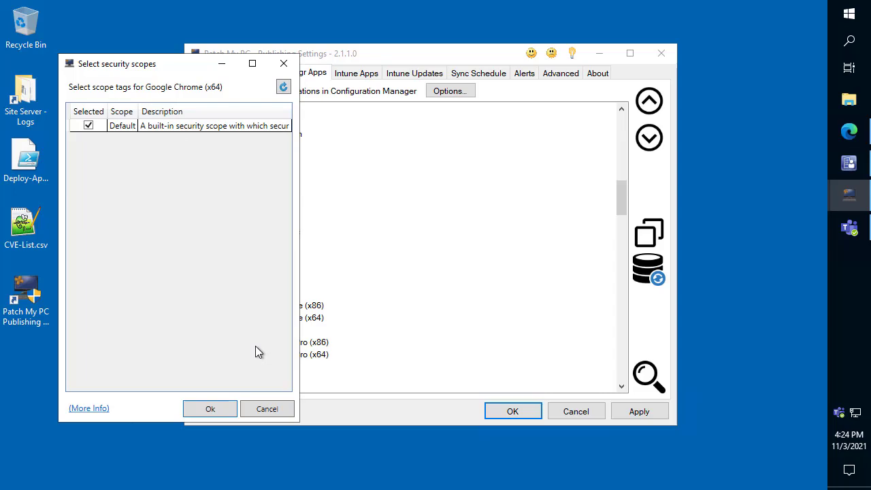
{"action": "left_click", "coordinate": [267, 411]}
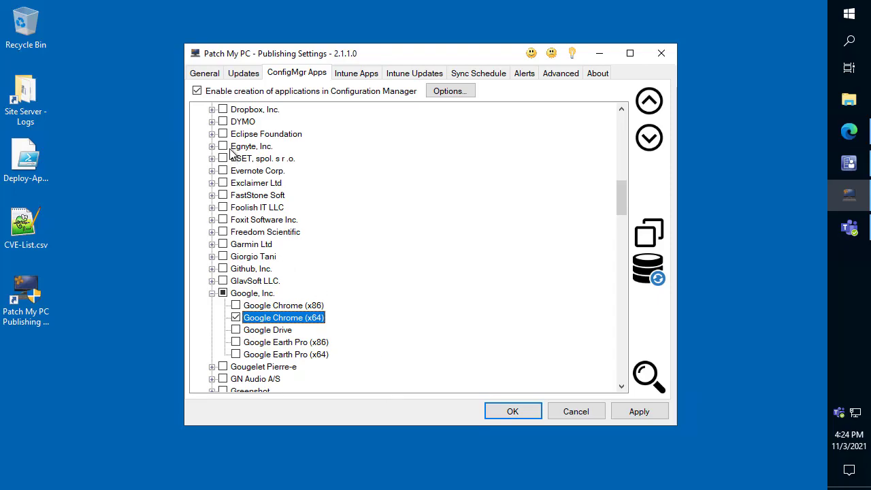
- Examine the general usage statistics, marking the published totals and sync values with red arrows and boxing the published CVEs value
{"action": "left_click", "coordinate": [206, 75]}
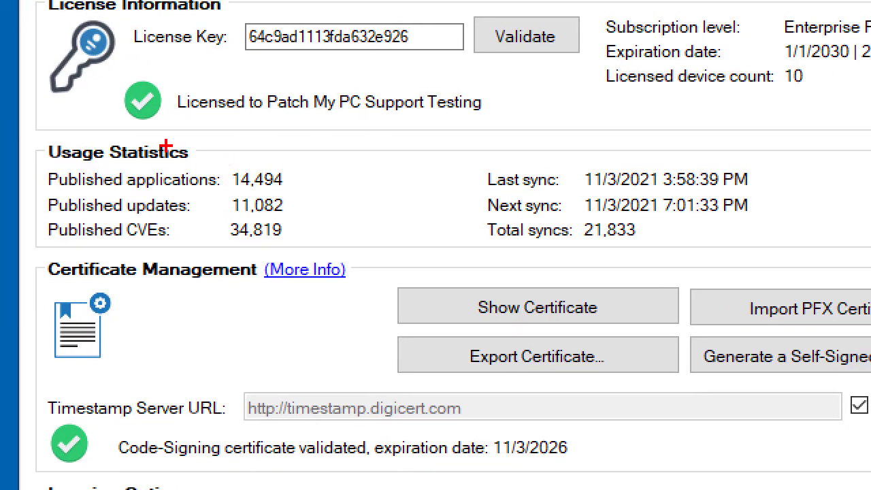
{"action": "left_click_drag", "start_coordinate": [290, 177], "coordinate": [381, 133]}
{"action": "left_click_drag", "start_coordinate": [291, 204], "coordinate": [426, 162]}
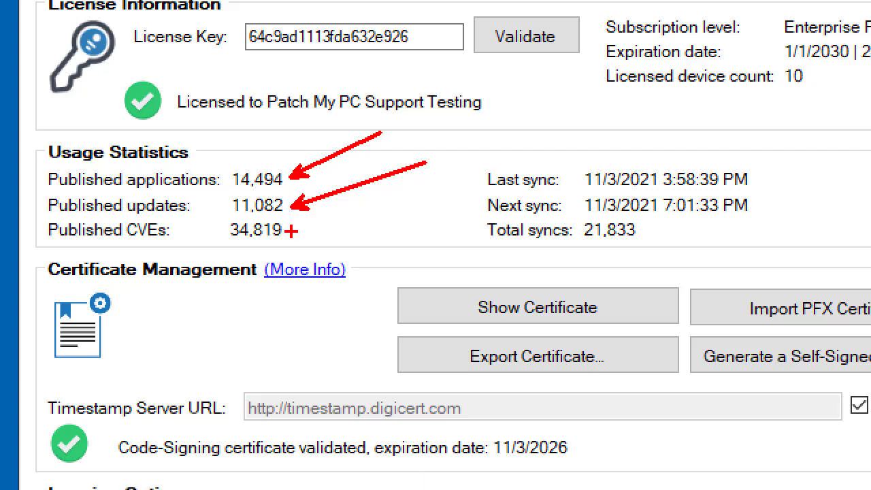
{"action": "left_click_drag", "start_coordinate": [292, 231], "coordinate": [424, 196]}
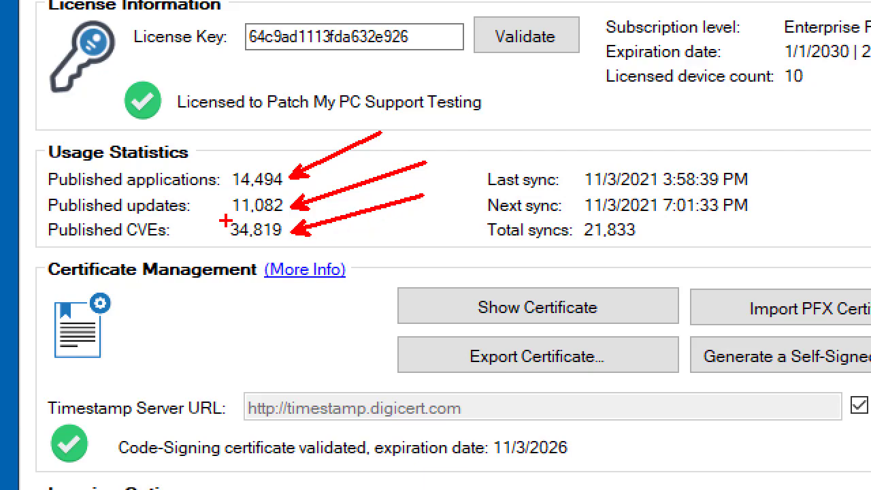
{"action": "left_click_drag", "start_coordinate": [226, 216], "coordinate": [286, 240]}
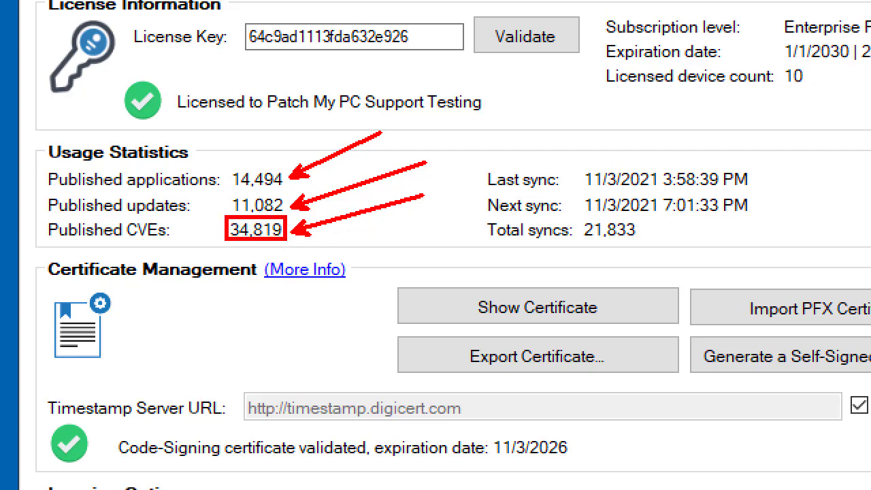
{"action": "mouse_move", "coordinate": [763, 175]}
{"action": "left_mouse_down"}
{"action": "mouse_move", "coordinate": [783, 146]}
{"action": "mouse_move", "coordinate": [814, 129]}
{"action": "left_mouse_up"}
{"action": "left_click_drag", "start_coordinate": [764, 206], "coordinate": [807, 173]}
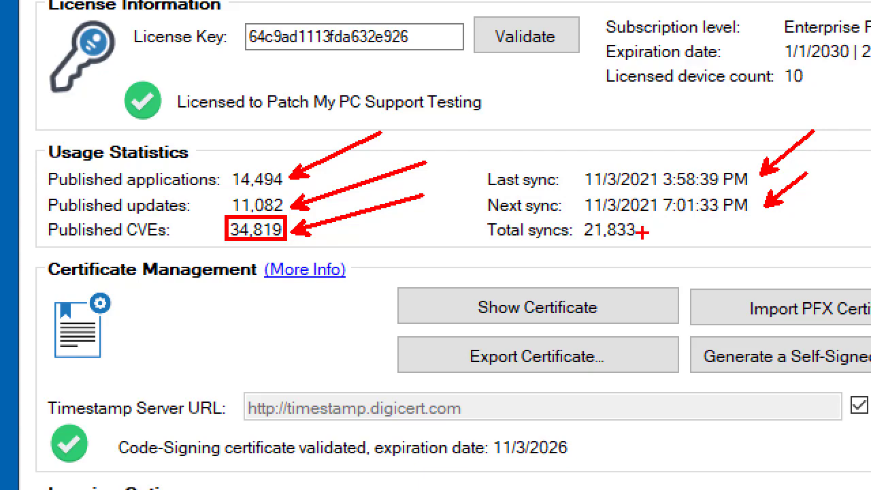
{"action": "left_click_drag", "start_coordinate": [644, 233], "coordinate": [727, 233]}
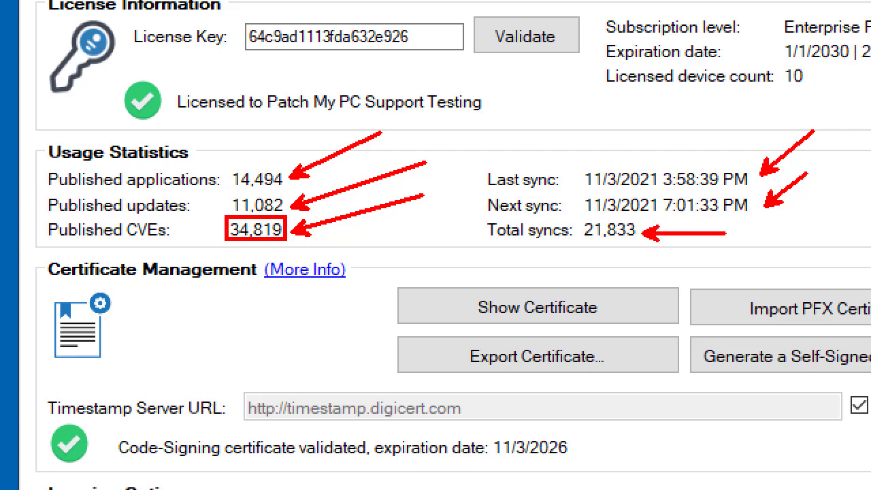
{"action": "key", "text": "Escape"}
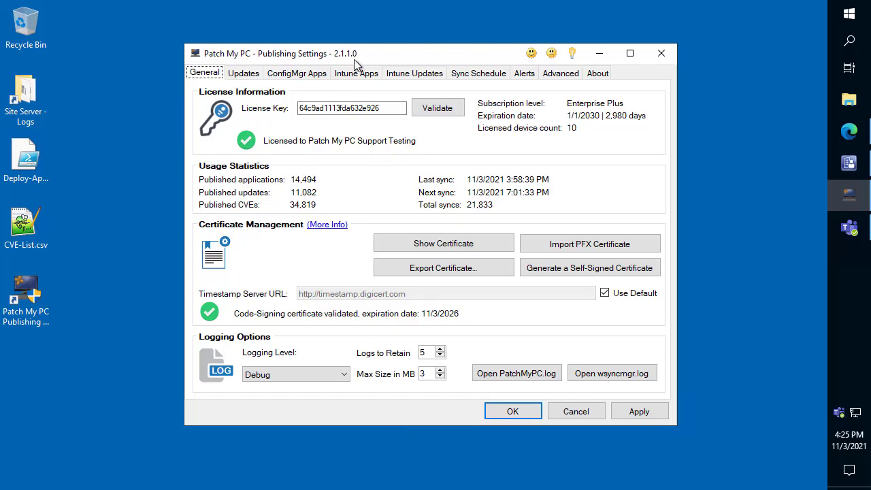
- Show the package info for all products under third-party updates and maximize the package details
{"action": "left_click", "coordinate": [244, 75]}
{"action": "right_click", "coordinate": [268, 111]}
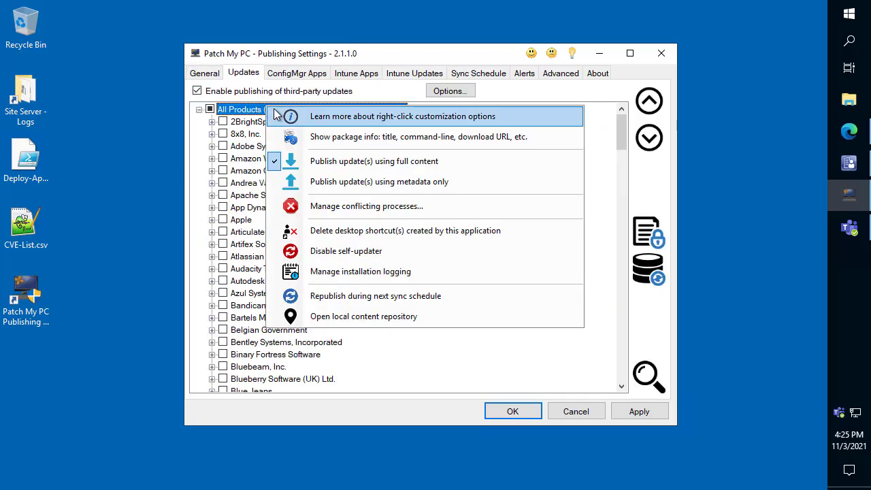
{"action": "left_click", "coordinate": [367, 137]}
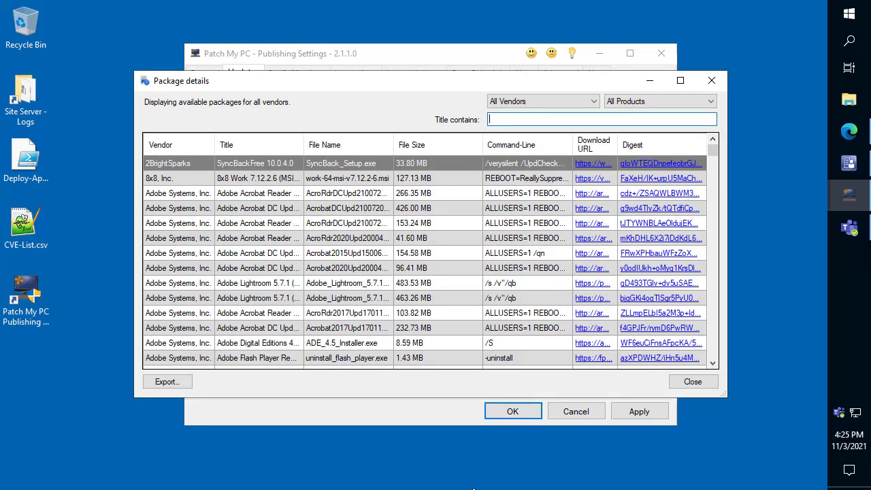
{"action": "left_click", "coordinate": [680, 80]}
- View the vendor copy options for the SyncBackFree 10.0.4.0 package and copy its download URL to the clipboard
{"action": "right_click", "coordinate": [55, 87]}
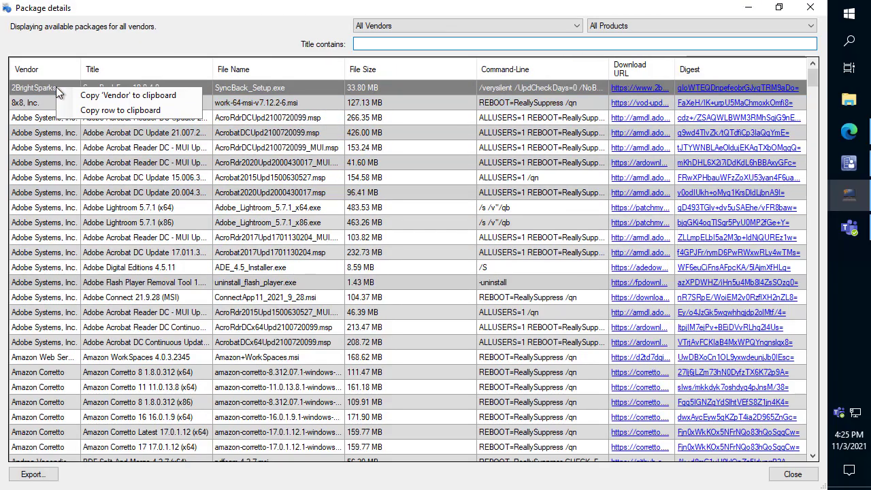
{"action": "left_click", "coordinate": [293, 85]}
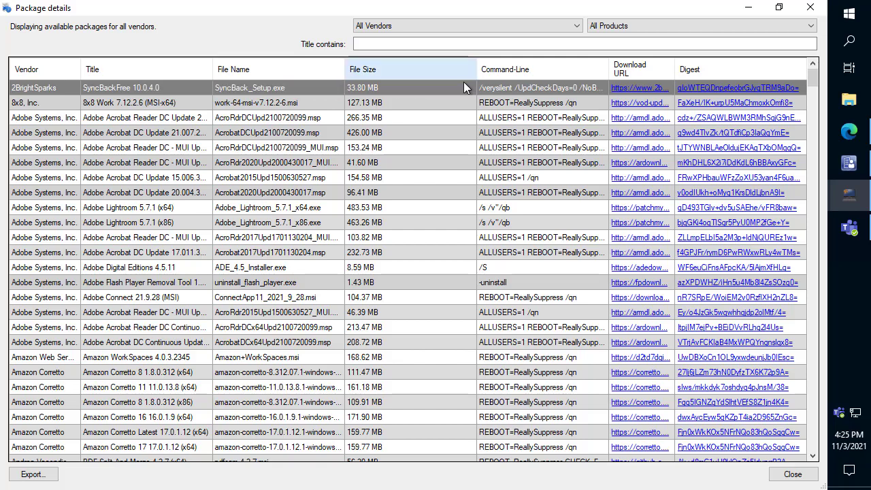
{"action": "right_click", "coordinate": [632, 89]}
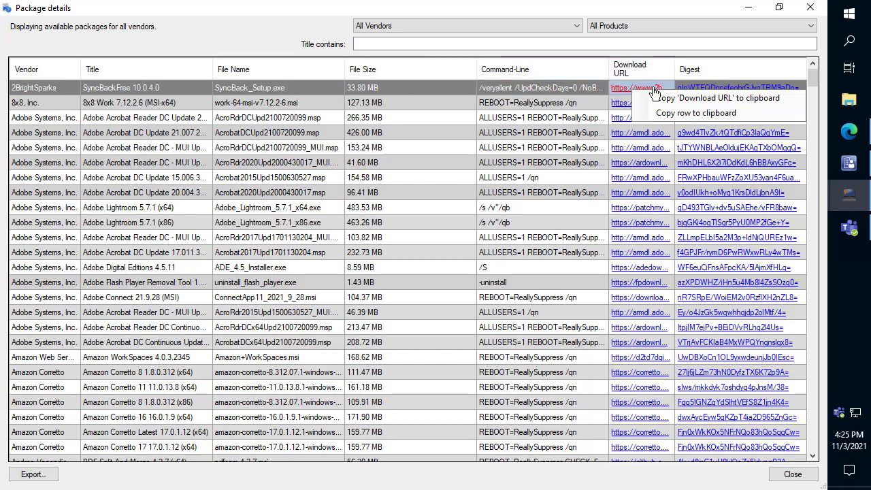
{"action": "left_click", "coordinate": [703, 99]}
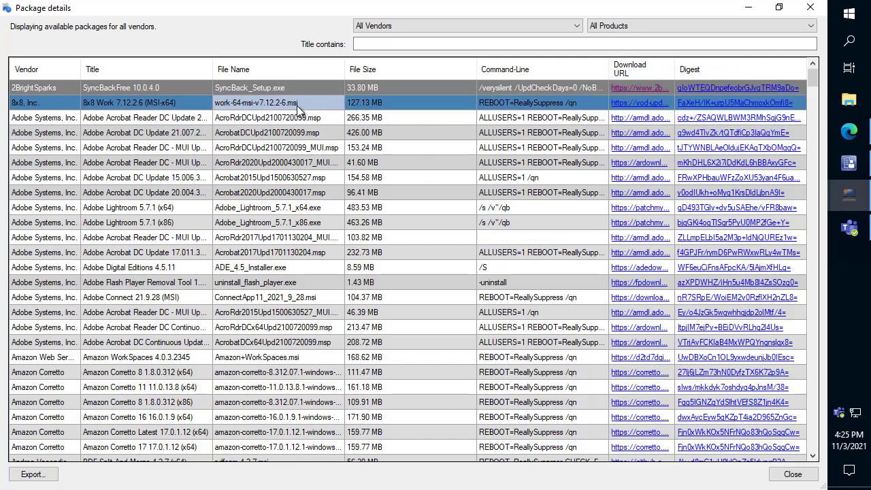
- Check the digest of the 8x8 Work 7.12.2.6 (MSI-x64) package on VirusTotal, and minimize the browser
{"action": "right_click", "coordinate": [740, 88]}
{"action": "left_click", "coordinate": [730, 56]}
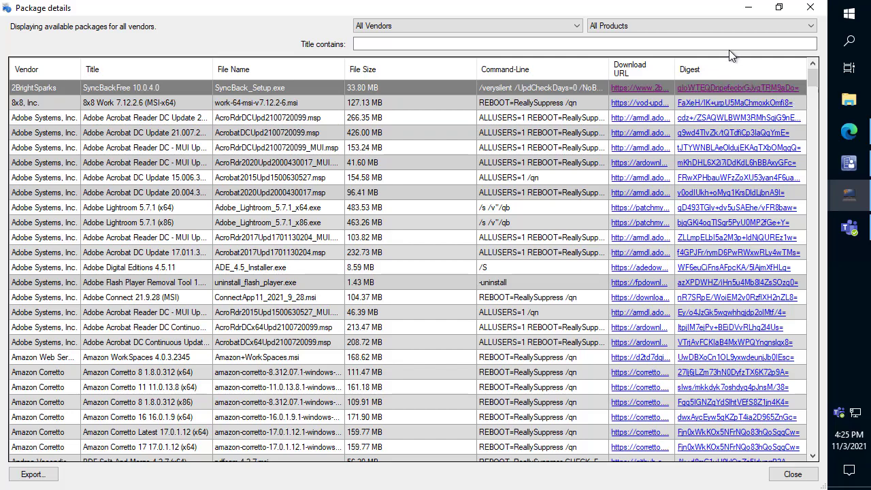
{"action": "left_click", "coordinate": [751, 103]}
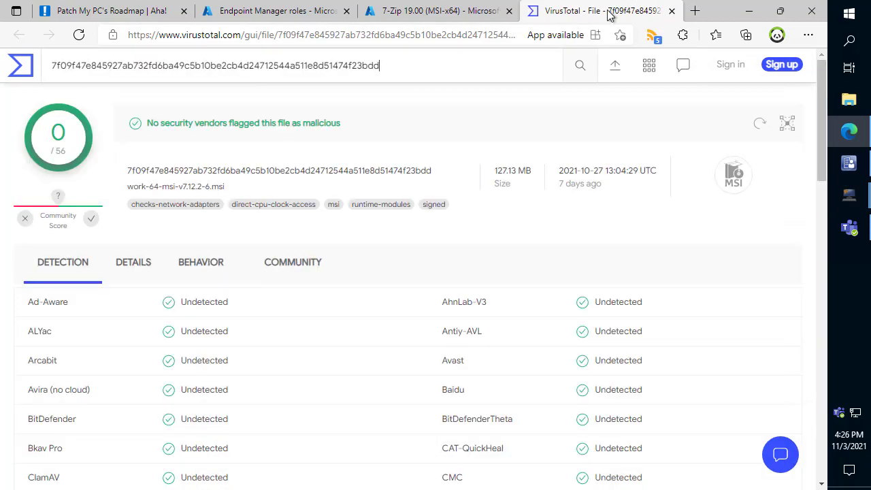
{"action": "left_click", "coordinate": [746, 16]}
- View the copy options for an Adobe Acrobat package's file name, and close the package details
{"action": "left_click", "coordinate": [293, 186]}
{"action": "right_click", "coordinate": [293, 186]}
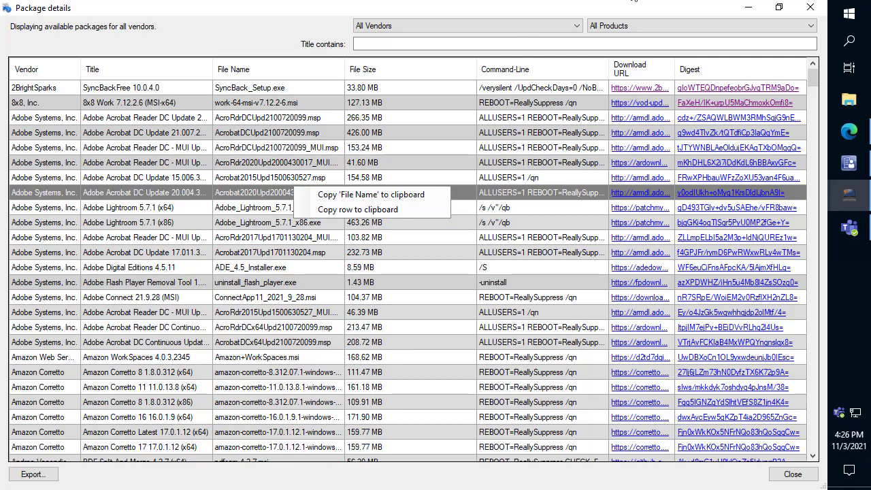
{"action": "left_click", "coordinate": [811, 12]}
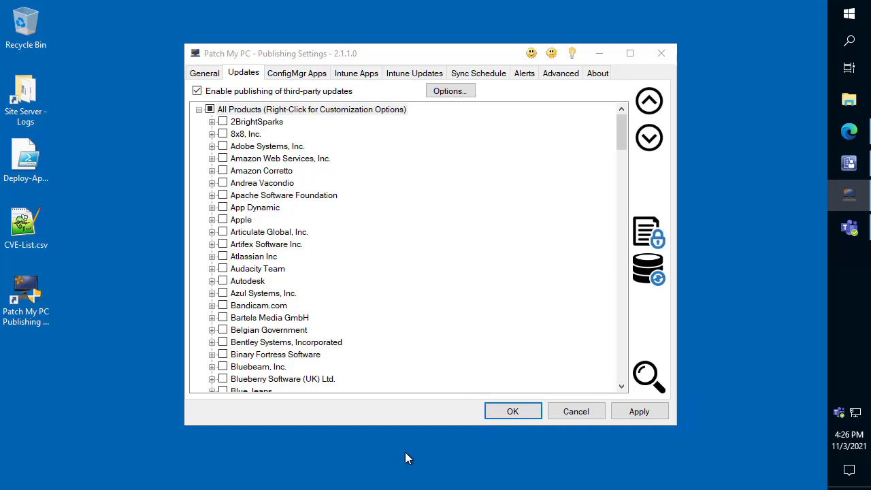
- Switch to Microsoft Edge, box the disk space requirement of 7-Zip 19.00 (MSI-x64), and return to the admin center home page
{"action": "left_click", "coordinate": [853, 133]}
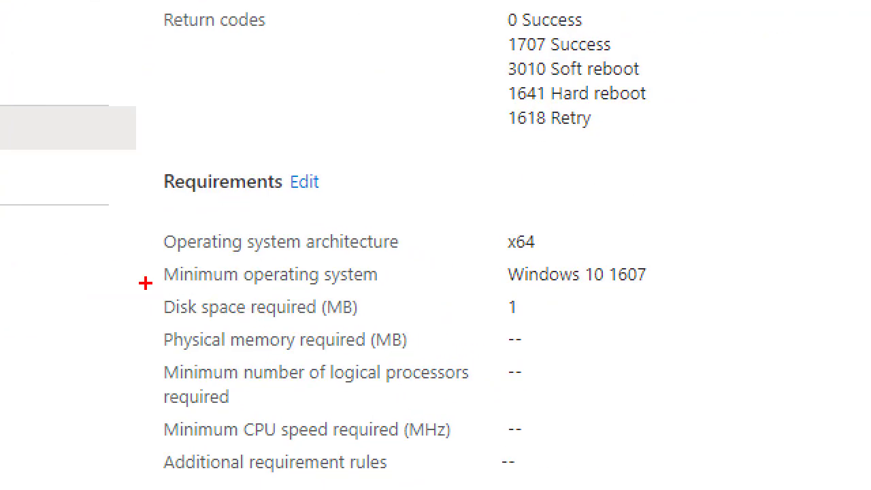
{"action": "left_click_drag", "start_coordinate": [153, 291], "coordinate": [578, 320]}
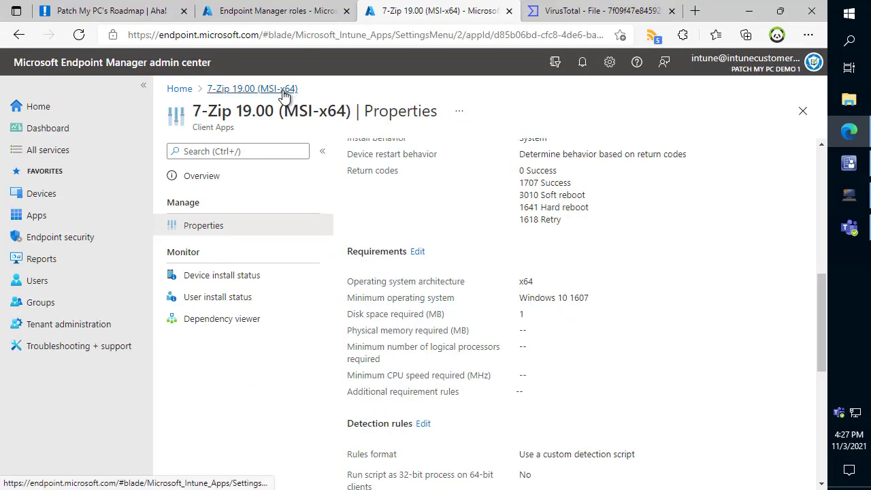
{"action": "left_click", "coordinate": [288, 90]}
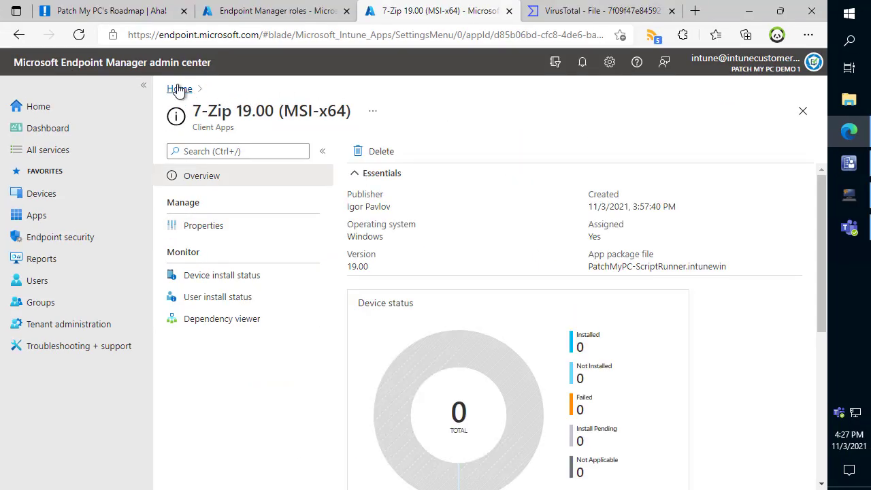
{"action": "left_click", "coordinate": [179, 90]}
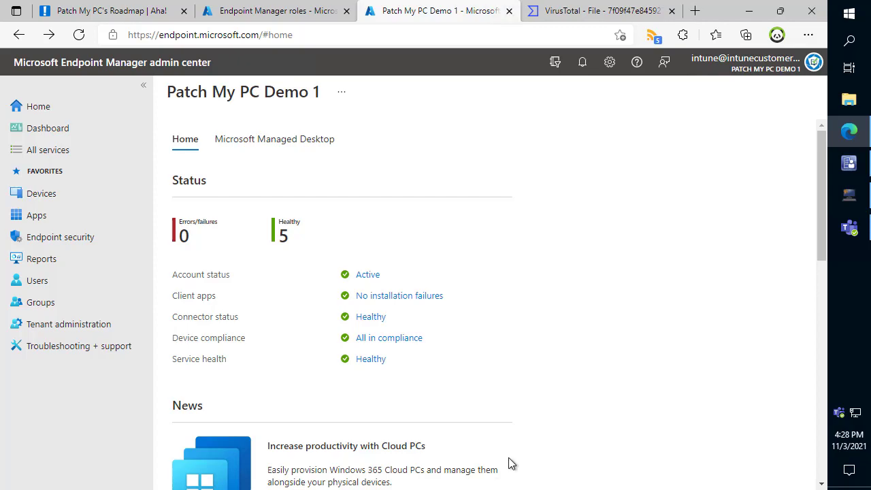
- Switch to Patch My PC Publisher, open the WSUS options, and mark the automatic UpdateServicesPackages cleanup setting with a red arrow and box
{"action": "left_click", "coordinate": [859, 197]}
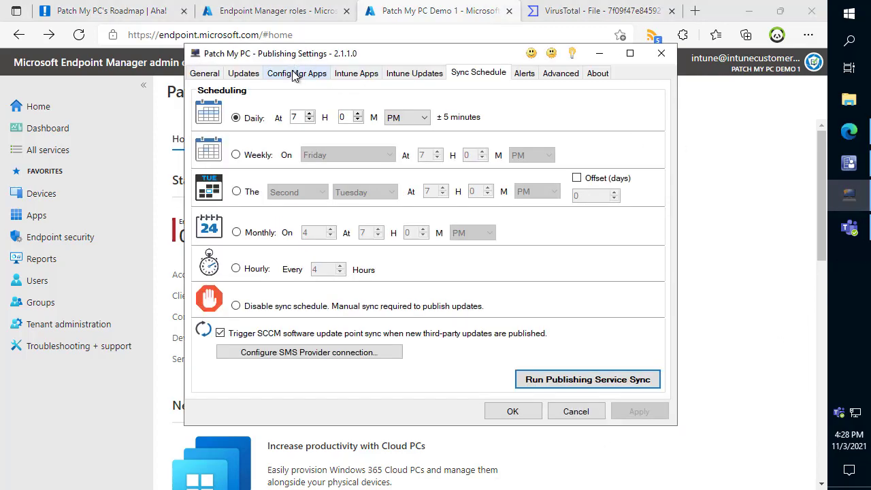
{"action": "left_click", "coordinate": [243, 73]}
{"action": "left_click", "coordinate": [468, 90]}
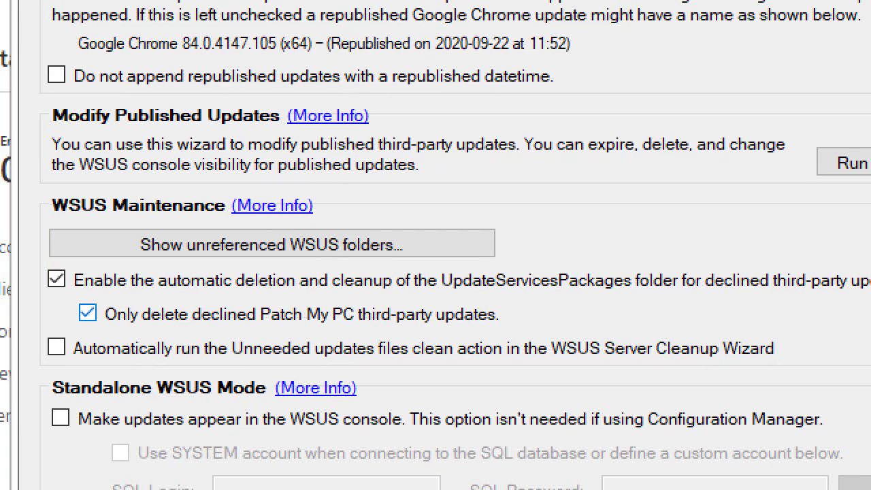
{"action": "left_click_drag", "start_coordinate": [59, 261], "coordinate": [2, 183]}
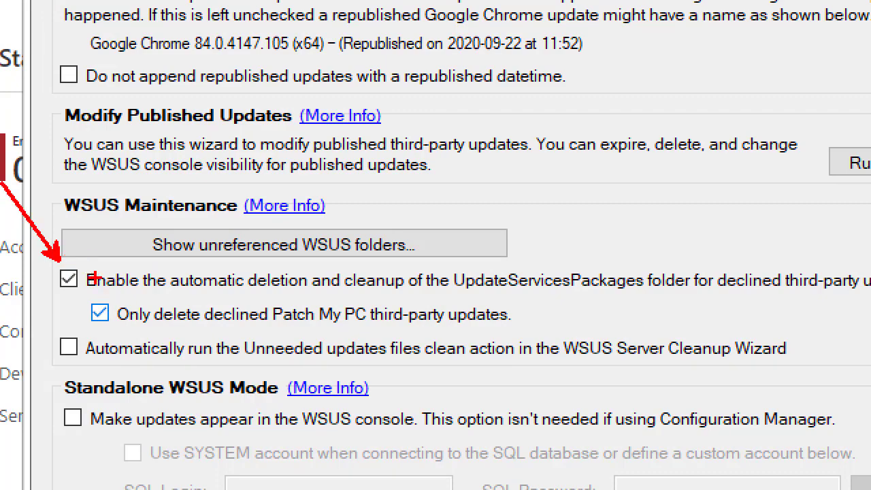
{"action": "mouse_move", "coordinate": [82, 264]}
{"action": "left_mouse_down"}
{"action": "mouse_move", "coordinate": [414, 291]}
{"action": "mouse_move", "coordinate": [739, 285]}
{"action": "mouse_move", "coordinate": [862, 297]}
{"action": "left_mouse_up"}
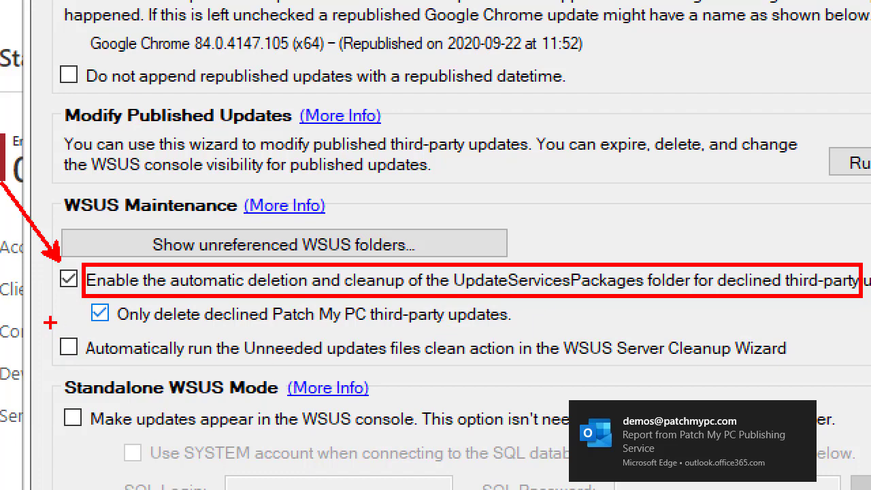
- Box the setting that automatically runs the Unneeded updates files clean action, and cancel the WSUS options
{"action": "left_click_drag", "start_coordinate": [50, 323], "coordinate": [848, 367]}
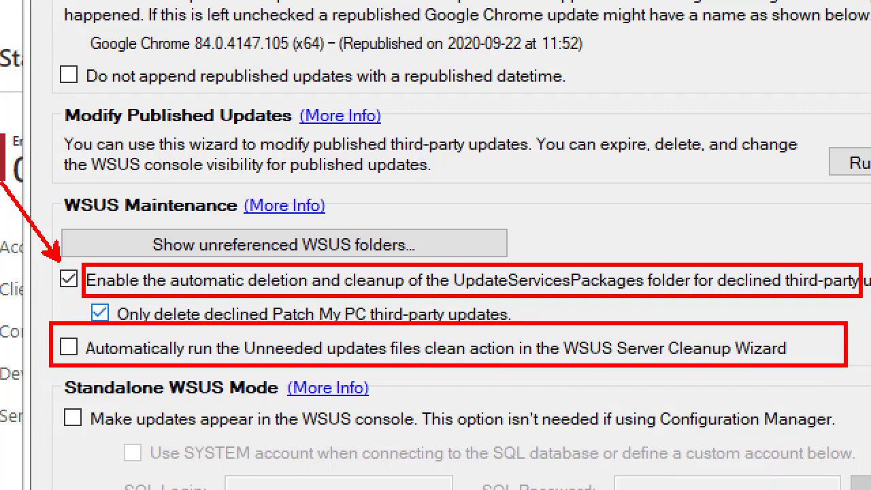
{"action": "left_click_drag", "start_coordinate": [558, 245], "coordinate": [568, 178]}
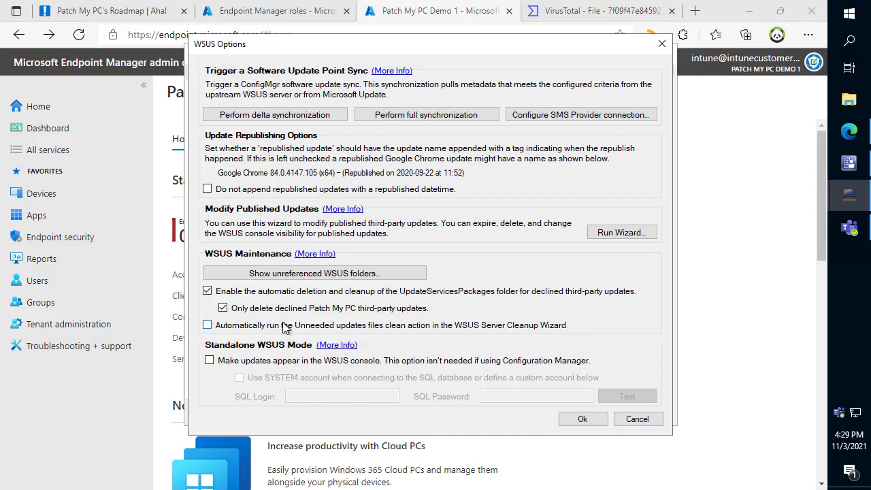
{"action": "left_click", "coordinate": [638, 419]}
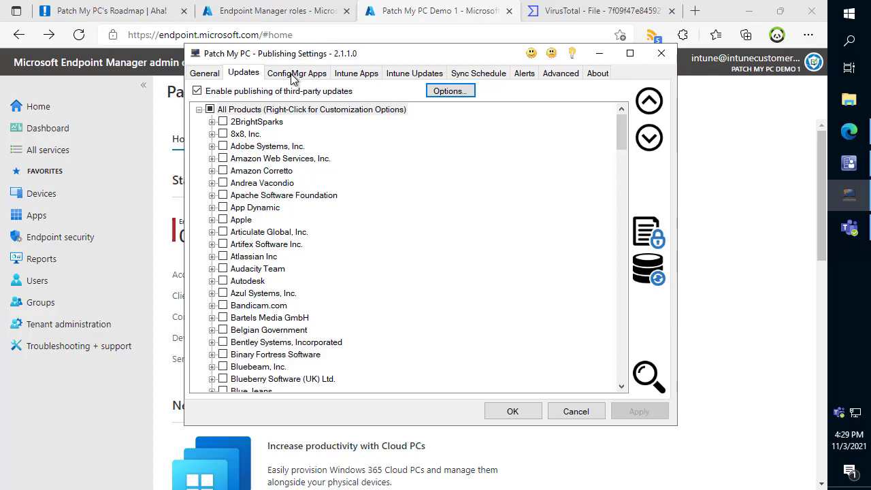
- Examine the general certificate settings, boxing the timestamp server URL and certificate expiration, and mark the Use Default option
{"action": "left_click", "coordinate": [202, 74]}
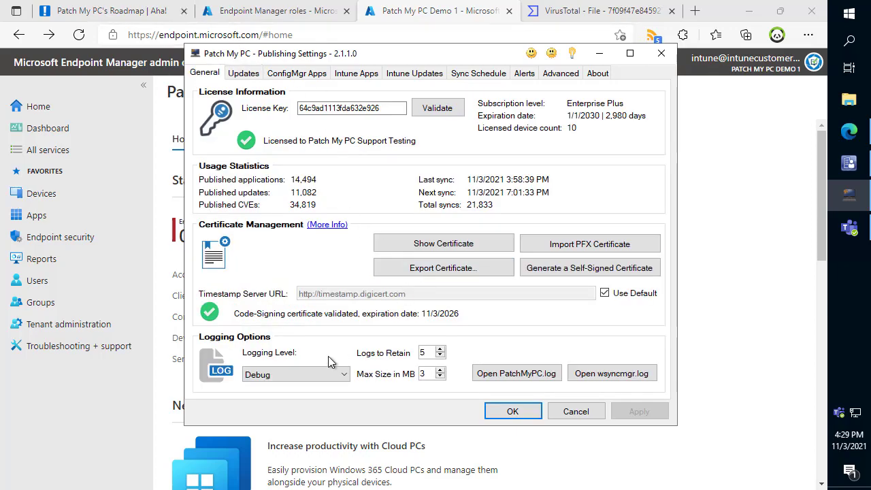
{"action": "left_click_drag", "start_coordinate": [198, 286], "coordinate": [487, 323]}
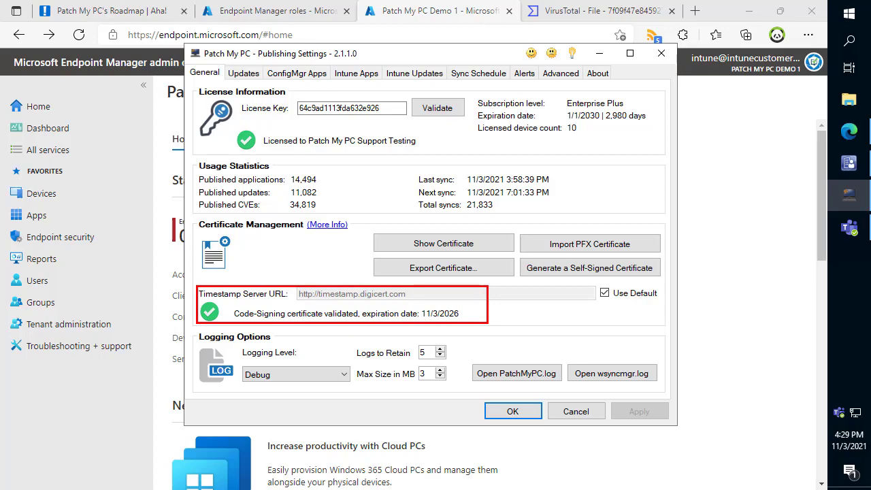
{"action": "left_click_drag", "start_coordinate": [605, 300], "coordinate": [618, 323]}
- Run the Modify Updates Wizard from the WSUS options, box the Re-Sign Update command, and close both without changes
{"action": "left_click", "coordinate": [244, 73]}
{"action": "left_click", "coordinate": [448, 92]}
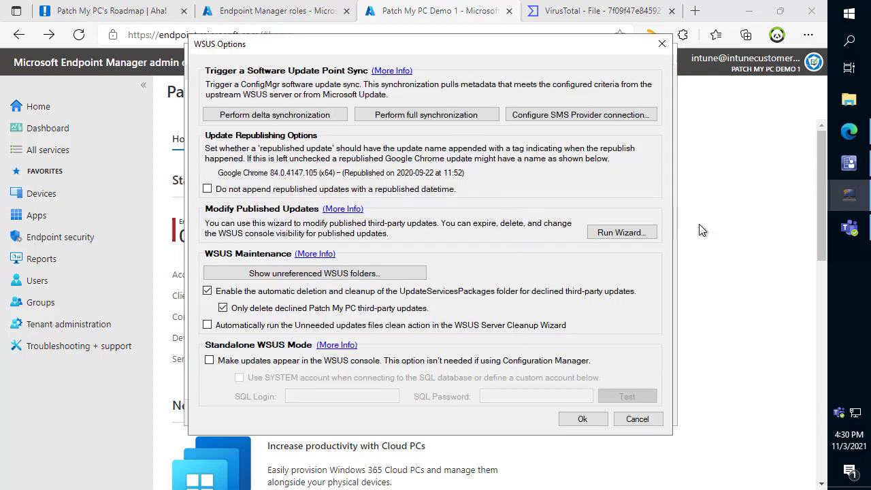
{"action": "left_click", "coordinate": [621, 233]}
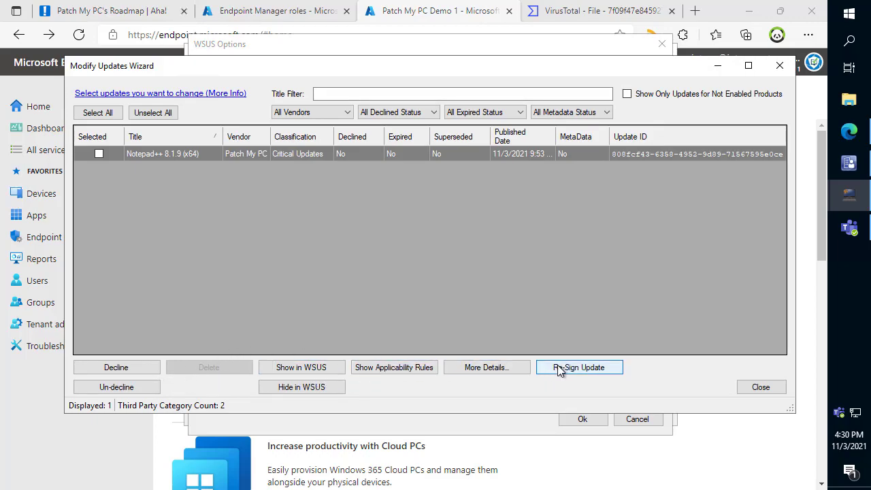
{"action": "mouse_move", "coordinate": [533, 355]}
{"action": "left_mouse_down"}
{"action": "mouse_move", "coordinate": [643, 385]}
{"action": "mouse_move", "coordinate": [630, 378]}
{"action": "left_mouse_up"}
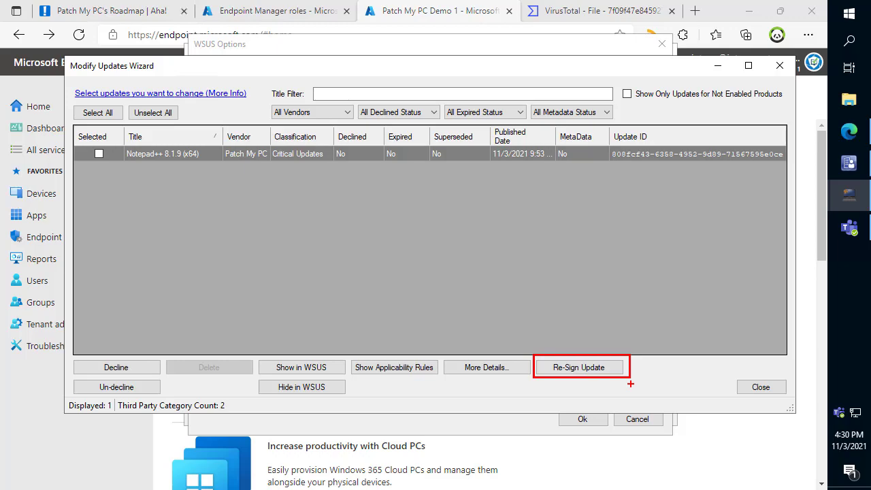
{"action": "key", "text": "Escape"}
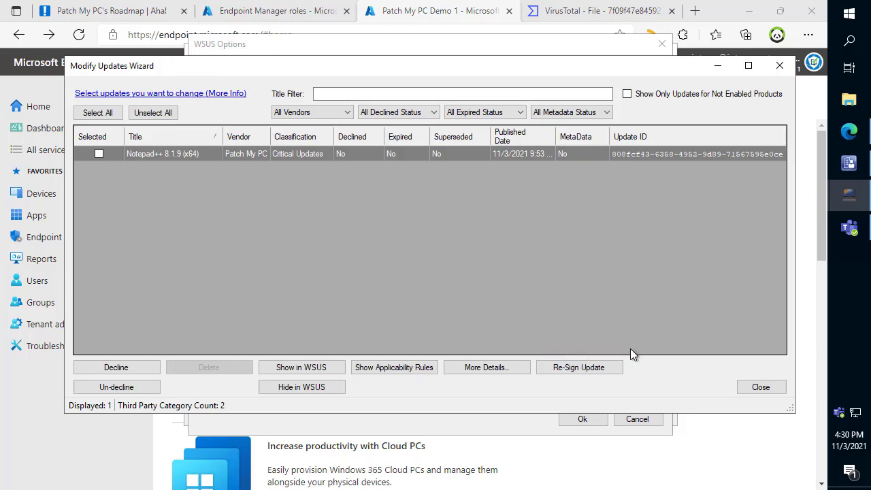
{"action": "left_click", "coordinate": [761, 388]}
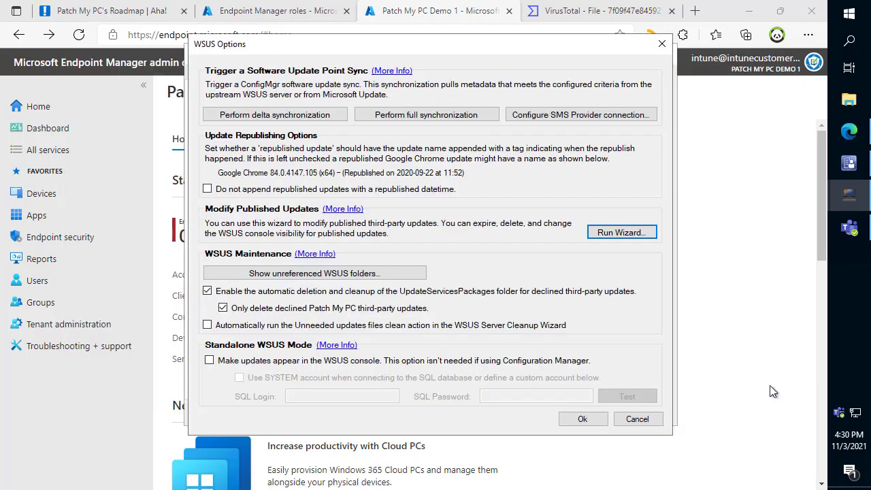
{"action": "left_click", "coordinate": [637, 419]}
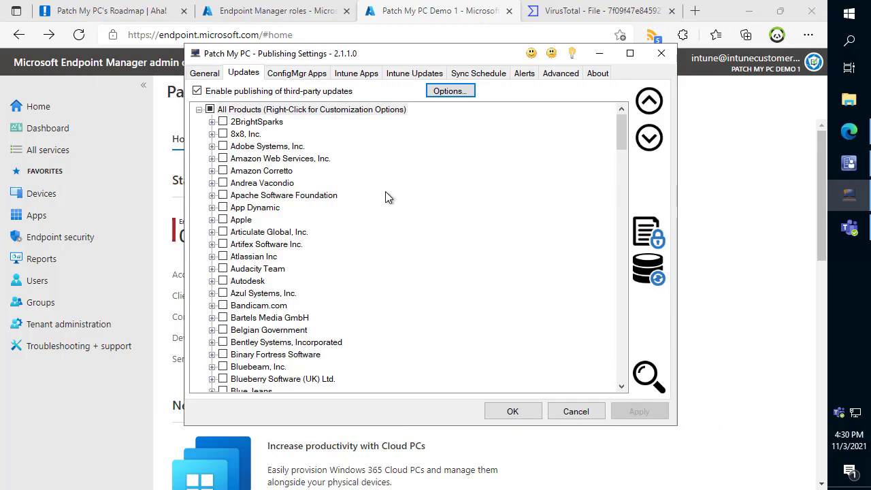
- Open the Intune Apps options, highlight the application ID and application secret fields, and test the Intune connection
{"action": "left_click", "coordinate": [352, 73]}
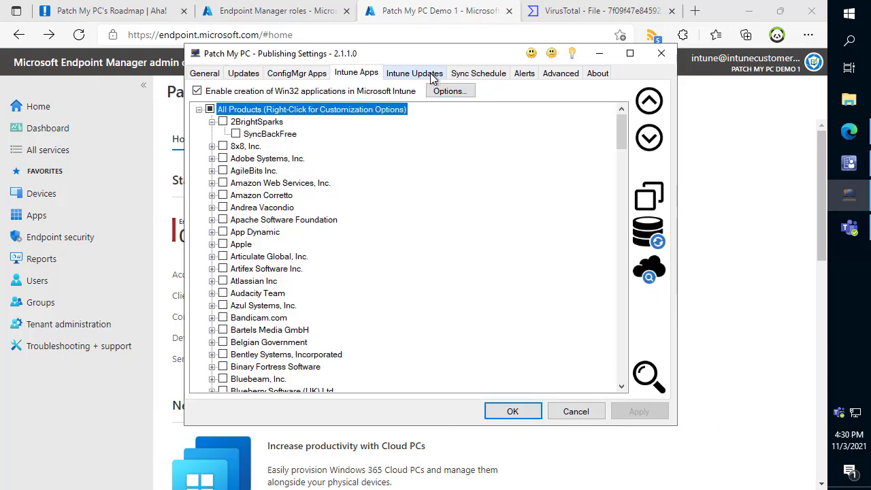
{"action": "left_click", "coordinate": [460, 92]}
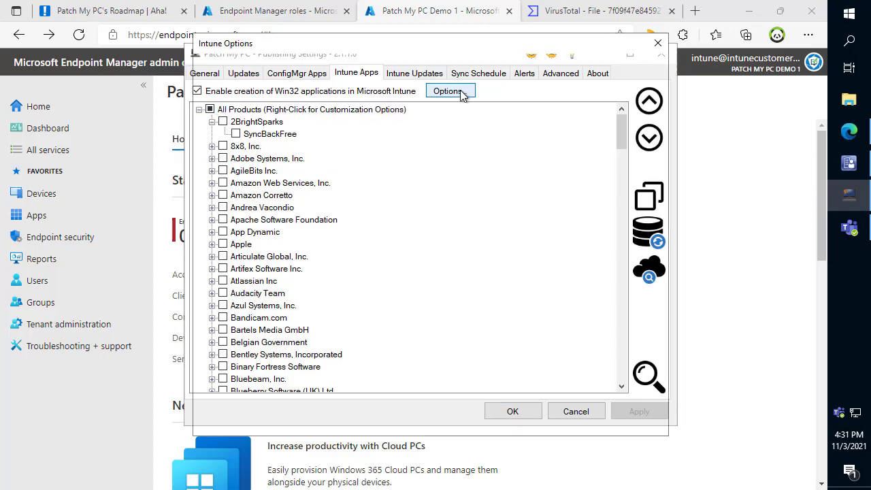
{"action": "left_click_drag", "start_coordinate": [541, 100], "coordinate": [334, 101]}
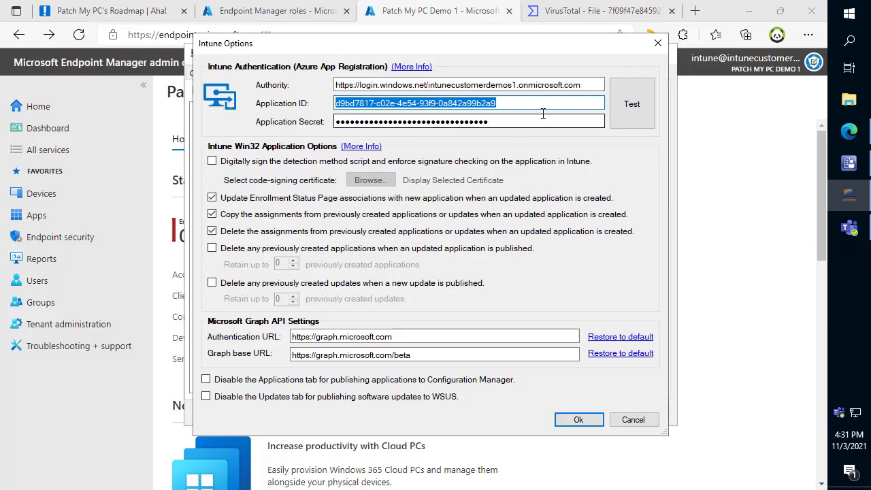
{"action": "left_click_drag", "start_coordinate": [530, 123], "coordinate": [331, 118]}
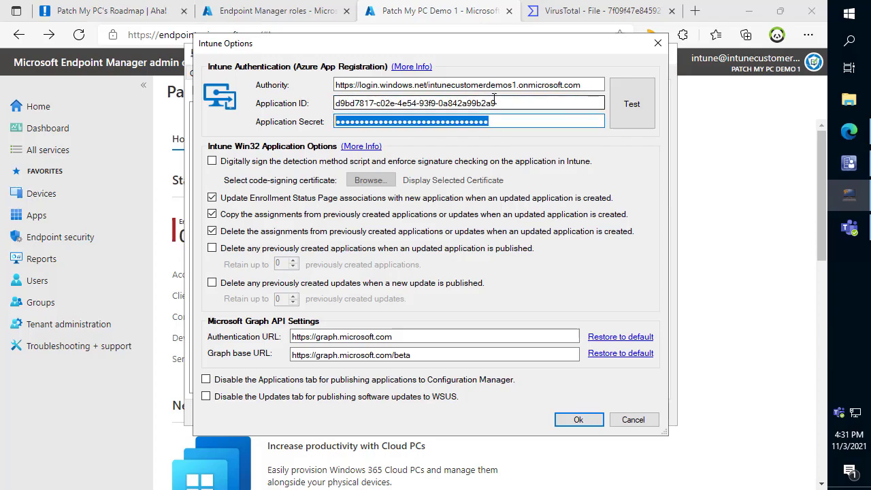
{"action": "left_click", "coordinate": [635, 109]}
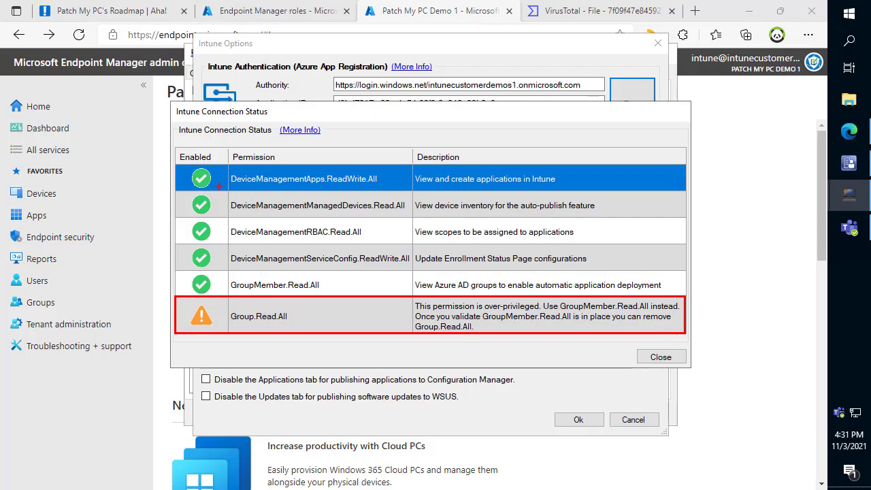
- Box an enabled permission in the Intune connection status, view the Azure App Registration guide, and accept the Intune options
{"action": "mouse_move", "coordinate": [184, 194]}
{"action": "left_mouse_down"}
{"action": "mouse_move", "coordinate": [213, 197]}
{"action": "mouse_move", "coordinate": [222, 217]}
{"action": "left_mouse_up"}
{"action": "key", "text": "Escape"}
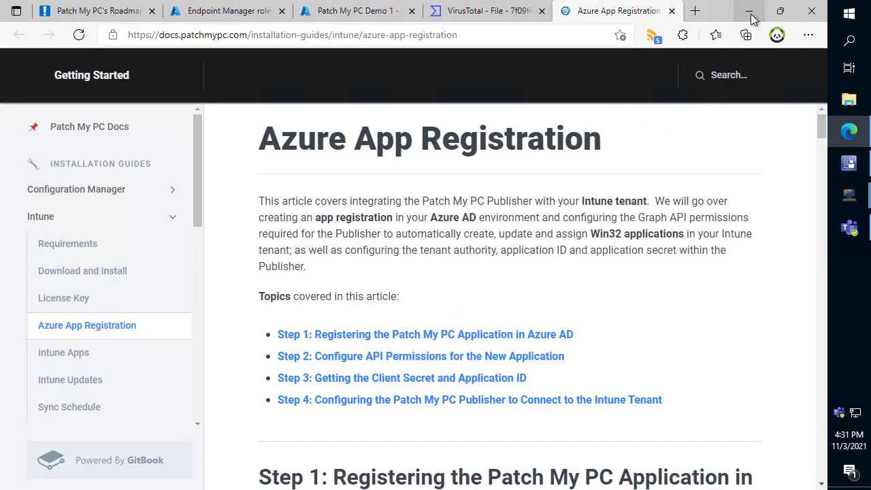
{"action": "left_click", "coordinate": [752, 19]}
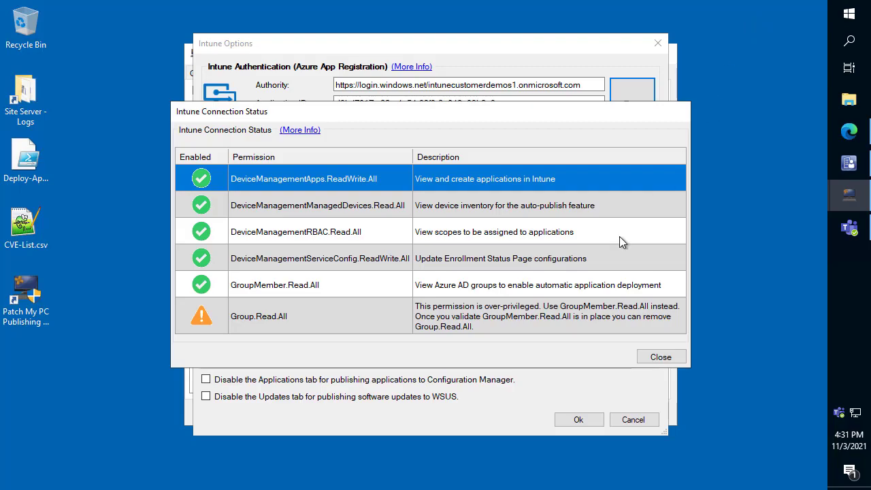
{"action": "left_click", "coordinate": [662, 366]}
{"action": "left_click", "coordinate": [590, 422]}
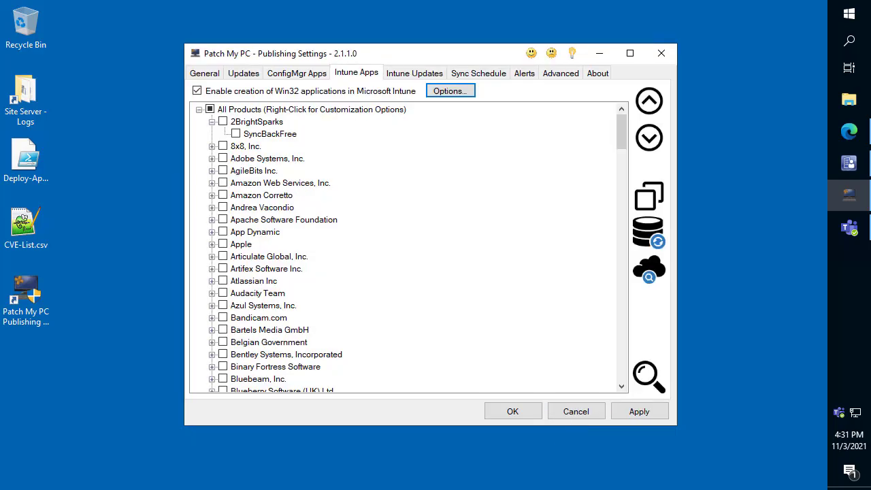
- Enable the Google Chrome (x64) update for publishing and set it to delete desktop shortcuts created by the application
{"action": "left_click", "coordinate": [249, 76]}
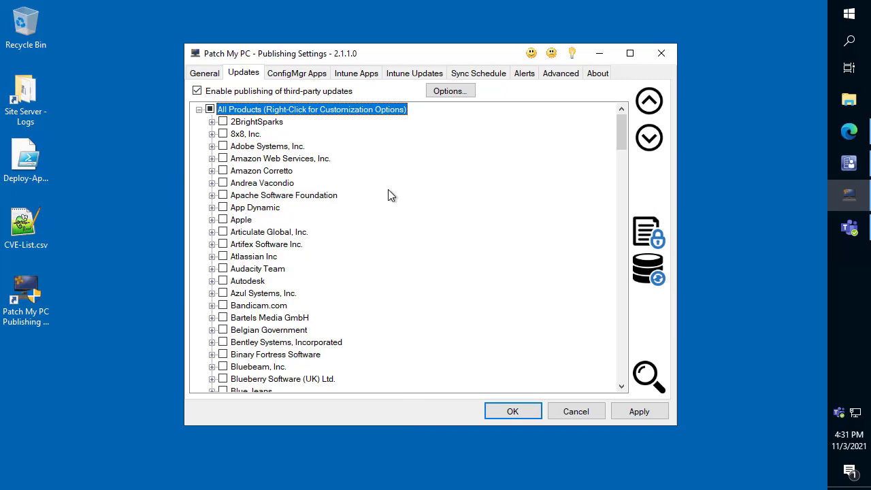
{"action": "key", "text": "ctrl+f"}
{"action": "key", "text": "Return"}
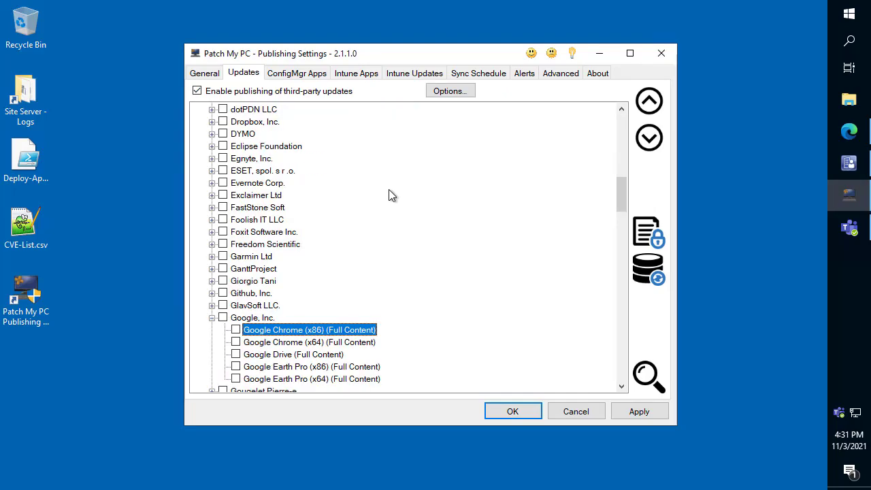
{"action": "scroll", "coordinate": [388, 189], "scroll_direction": "down", "scroll_amount": 1}
{"action": "left_click", "coordinate": [235, 305]}
{"action": "right_click", "coordinate": [262, 307]}
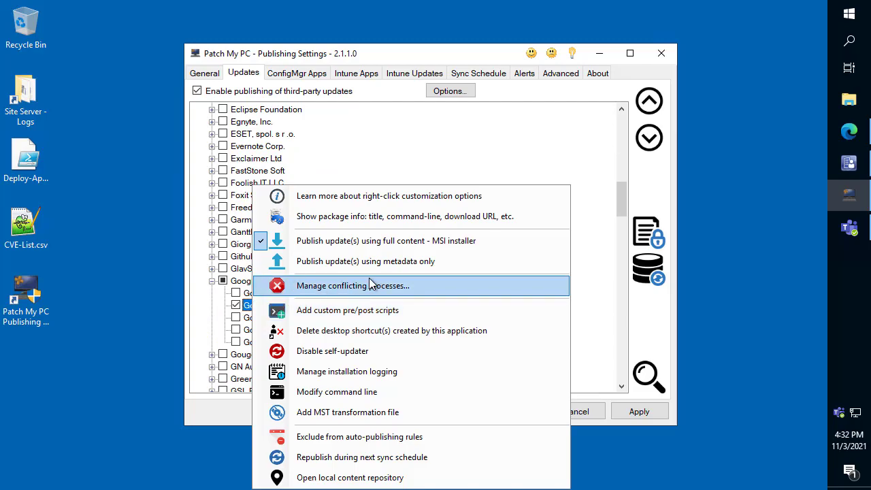
{"action": "left_click", "coordinate": [361, 333]}
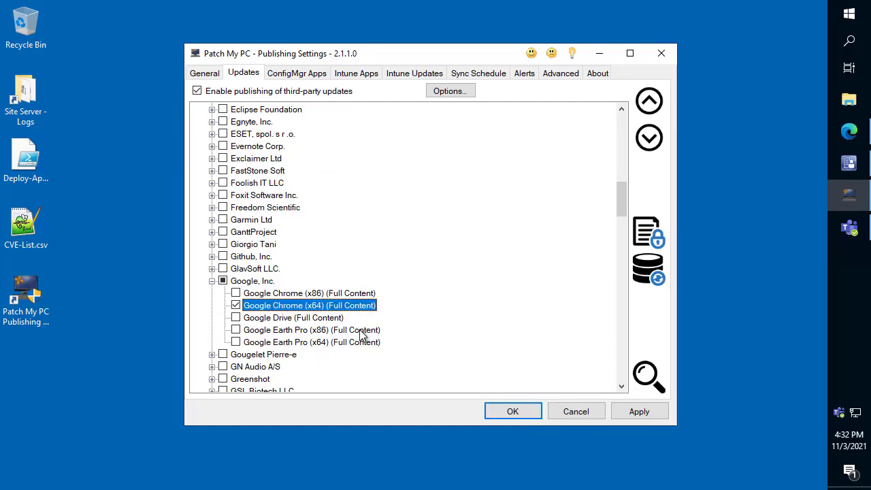
- Apply the settings and export the enabled WSUS updates, ConfigMgr apps and Intune apps to a CSV file on the desktop
{"action": "left_click", "coordinate": [559, 74]}
{"action": "scroll", "coordinate": [576, 286], "scroll_direction": "down", "scroll_amount": 2}
{"action": "left_click", "coordinate": [639, 411]}
{"action": "scroll", "coordinate": [522, 329], "scroll_direction": "down", "scroll_amount": 3}
{"action": "left_click", "coordinate": [223, 338]}
{"action": "left_click", "coordinate": [237, 354]}
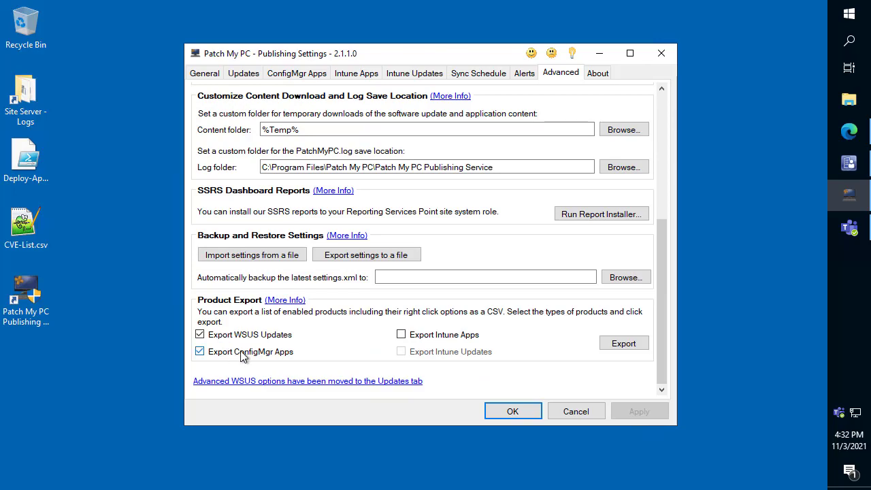
{"action": "left_click", "coordinate": [417, 340]}
{"action": "left_click", "coordinate": [641, 347]}
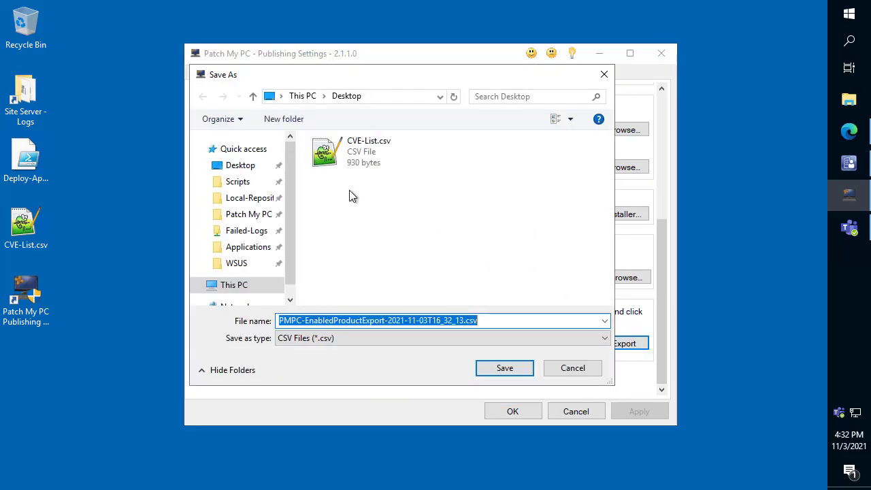
{"action": "left_click", "coordinate": [512, 368]}
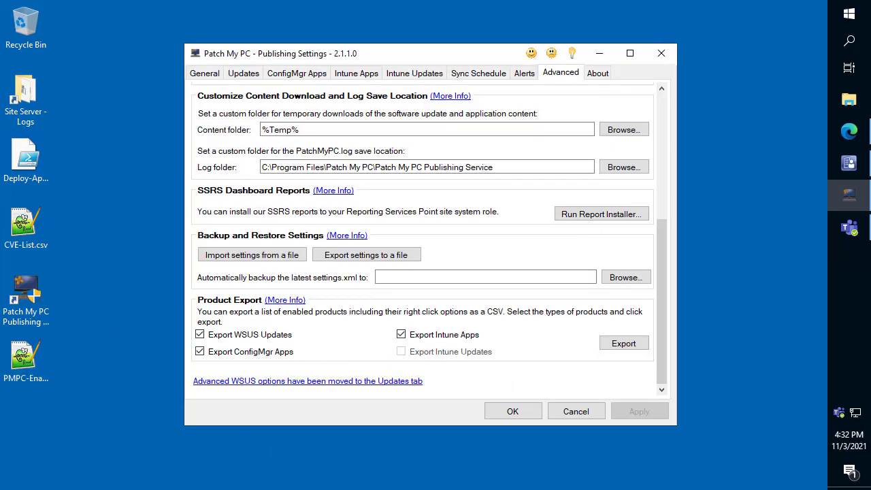
- Examine the exported product CSV in a maximized Notepad++ window, including its further columns, and minimize it
{"action": "double_click", "coordinate": [26, 361]}
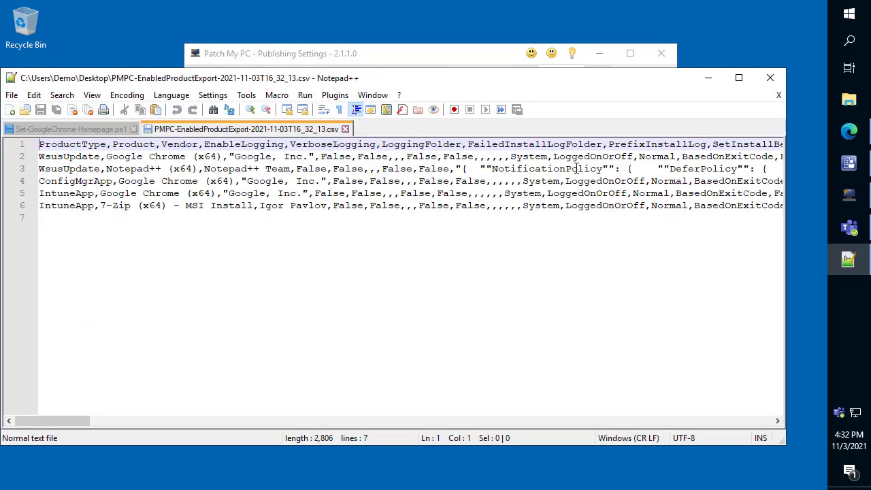
{"action": "left_click", "coordinate": [738, 78]}
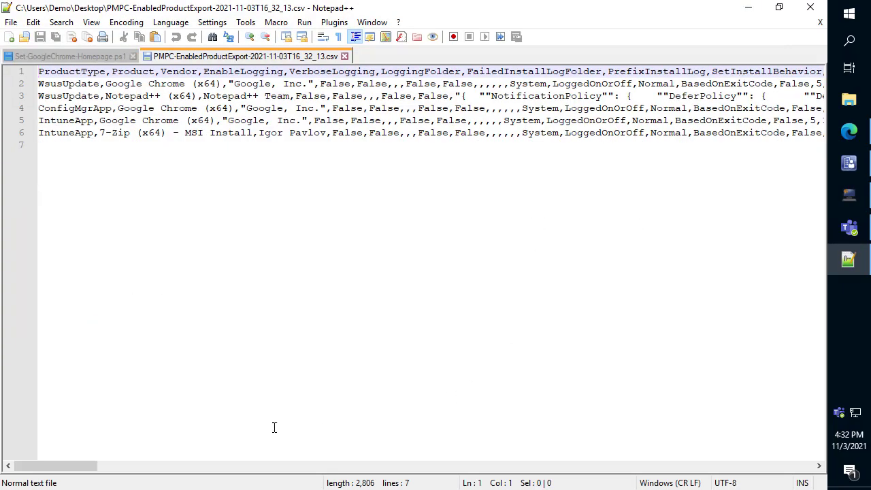
{"action": "left_click_drag", "start_coordinate": [71, 467], "coordinate": [440, 434]}
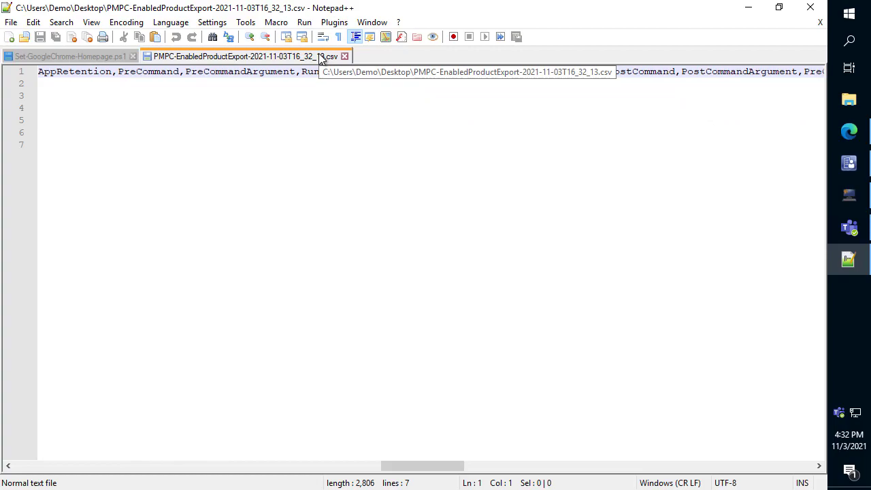
{"action": "left_click", "coordinate": [749, 7]}
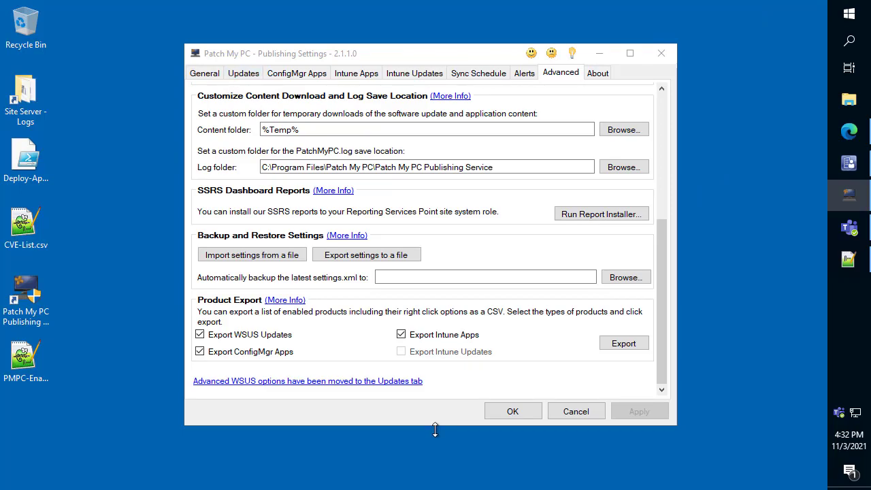
- Search the ConfigMgr apps for google chrome and open the custom pre/post script settings of Google Chrome (x64)
{"action": "left_click", "coordinate": [246, 73]}
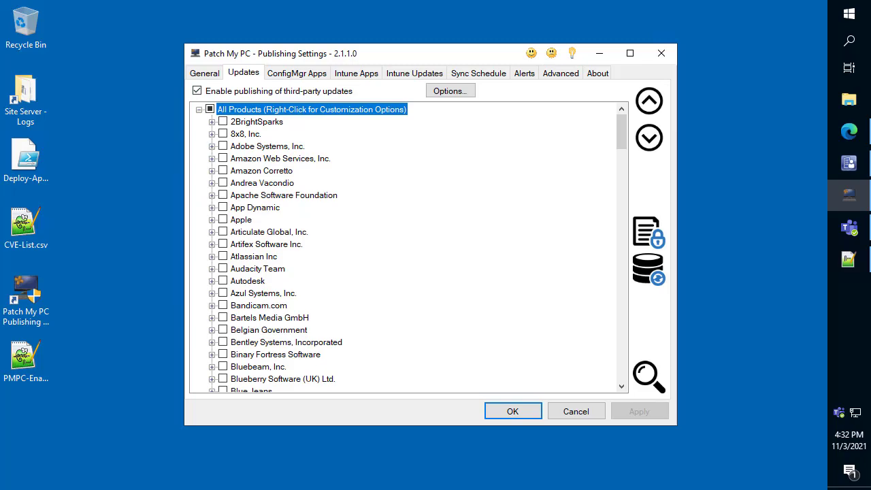
{"action": "left_click", "coordinate": [279, 75]}
{"action": "key", "text": "ctrl+f"}
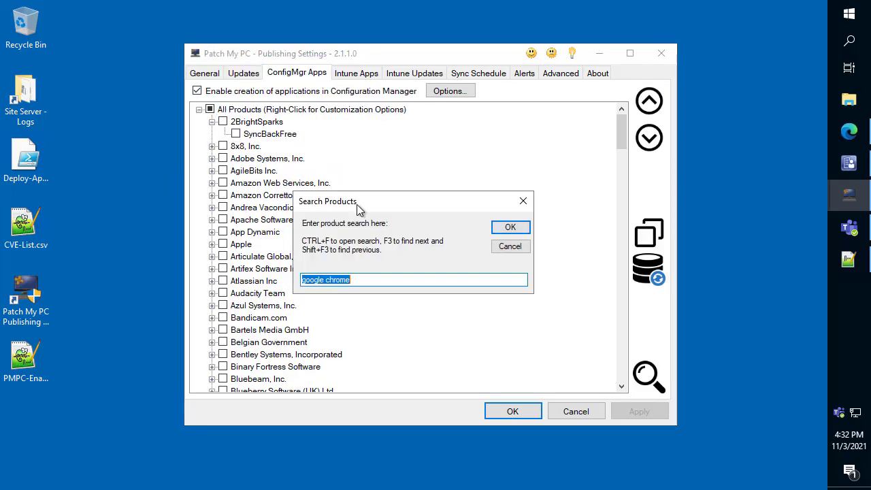
{"action": "key", "text": "Return"}
{"action": "scroll", "coordinate": [517, 219], "scroll_direction": "down", "scroll_amount": 2}
{"action": "left_click", "coordinate": [295, 318]}
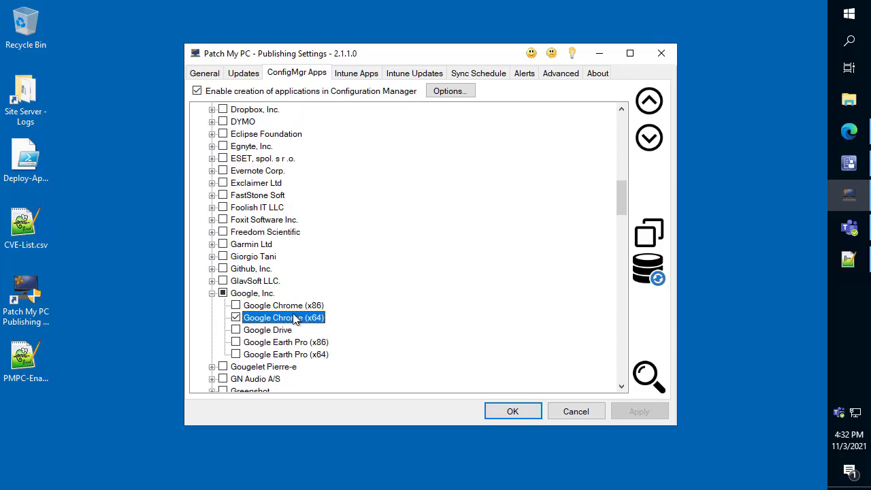
{"action": "right_click", "coordinate": [294, 318]}
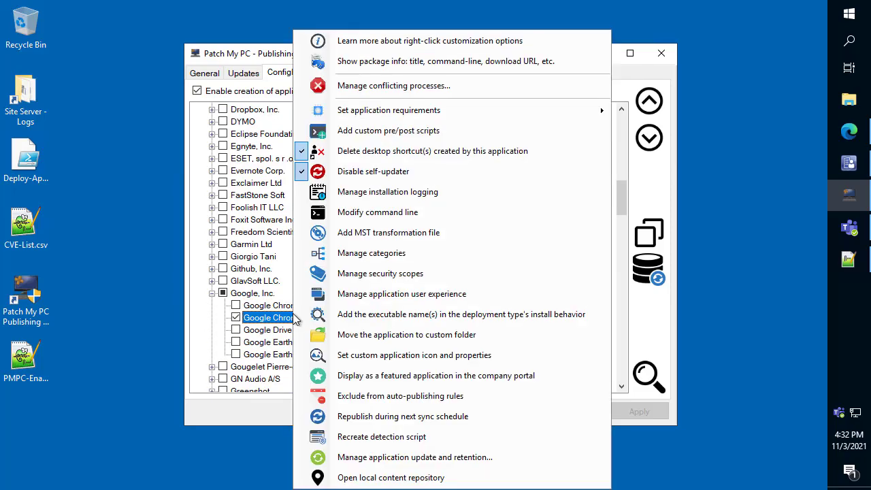
{"action": "left_click", "coordinate": [412, 136]}
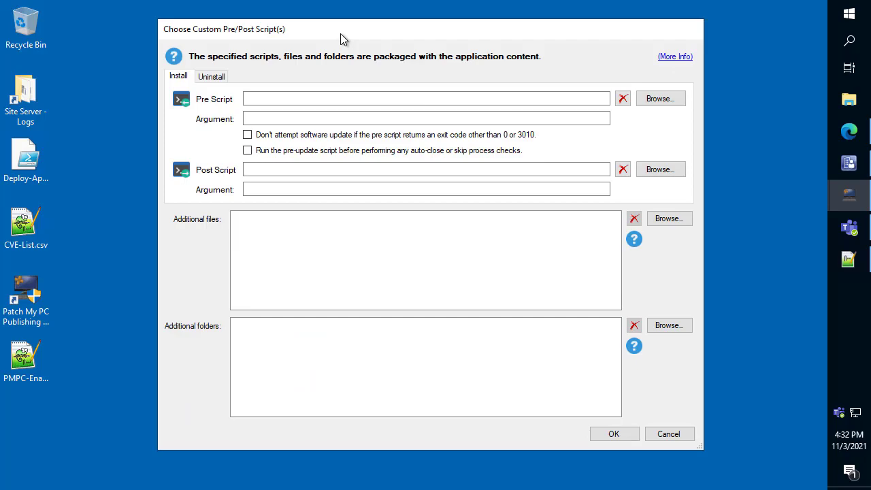
- Set the install post script to Set-GoogleChrome-Homepage.ps1 from the Scripts folder, and box the install section and script path
{"action": "left_click_drag", "start_coordinate": [340, 33], "coordinate": [300, 38]}
{"action": "left_click", "coordinate": [632, 175]}
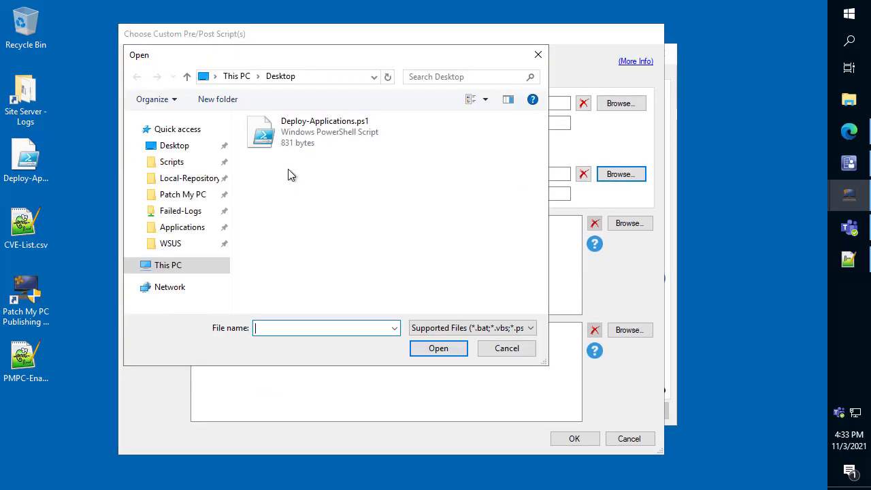
{"action": "left_click", "coordinate": [171, 162]}
{"action": "double_click", "coordinate": [299, 139]}
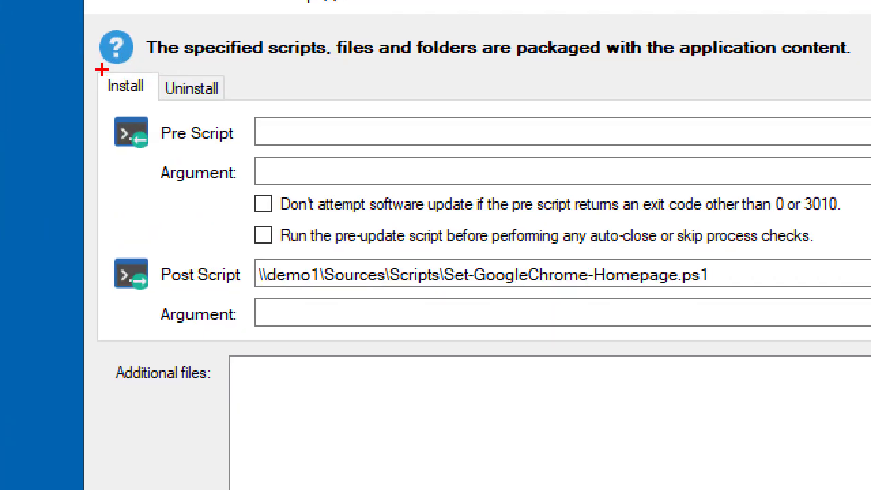
{"action": "left_click_drag", "start_coordinate": [97, 74], "coordinate": [157, 101]}
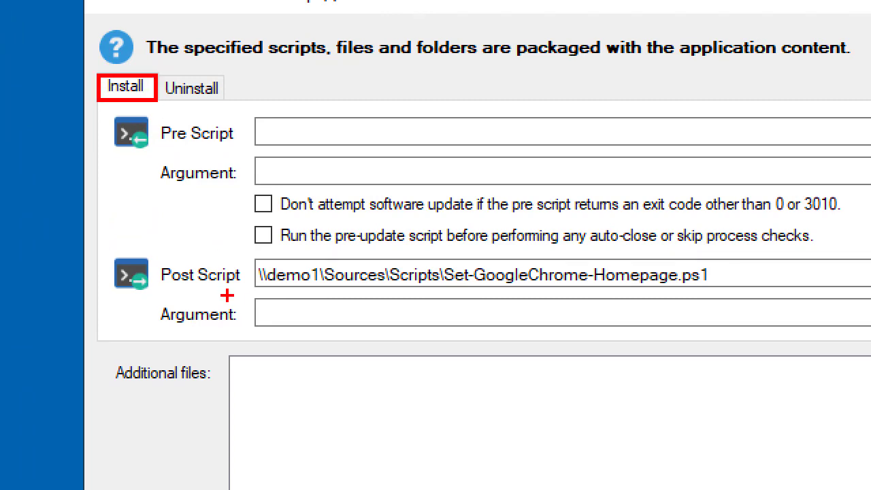
{"action": "left_click_drag", "start_coordinate": [247, 252], "coordinate": [738, 291]}
{"action": "key", "text": "Escape"}
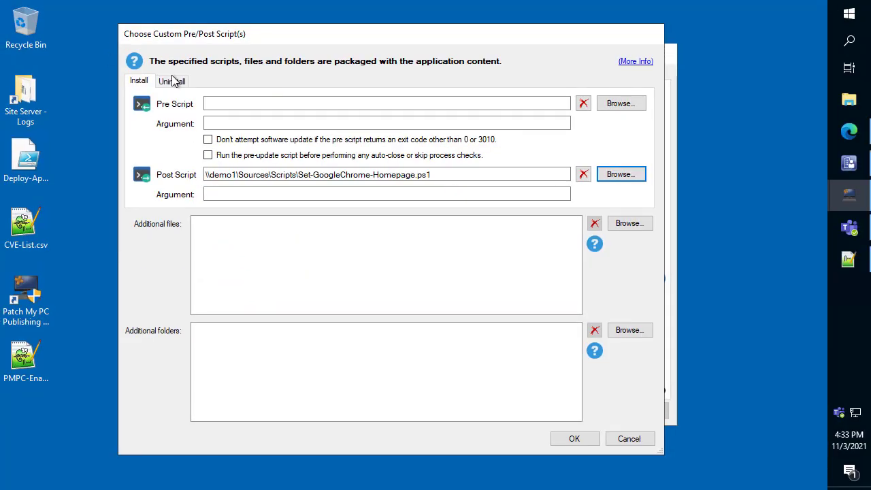
- Set the uninstall post script to Set-GoogleChrome-Homepage.ps1, accept the scripts, and check the customization options of Google Chrome (x64)
{"action": "left_click", "coordinate": [191, 89]}
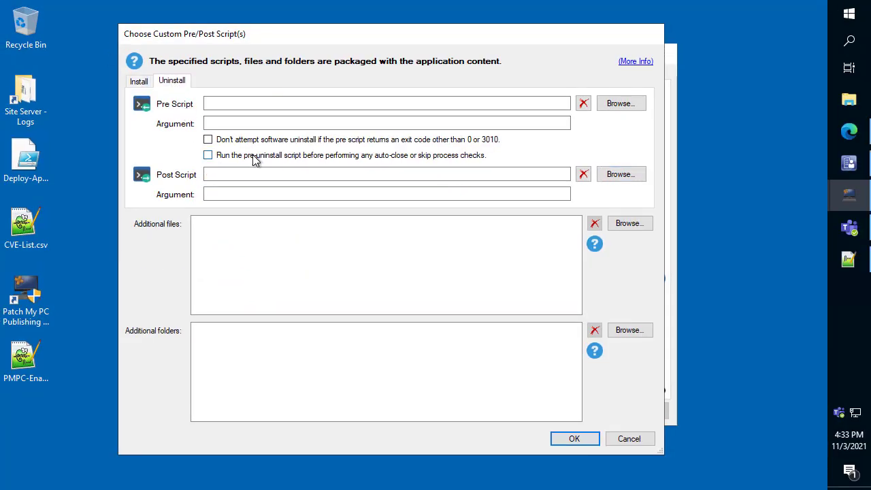
{"action": "left_click", "coordinate": [639, 179]}
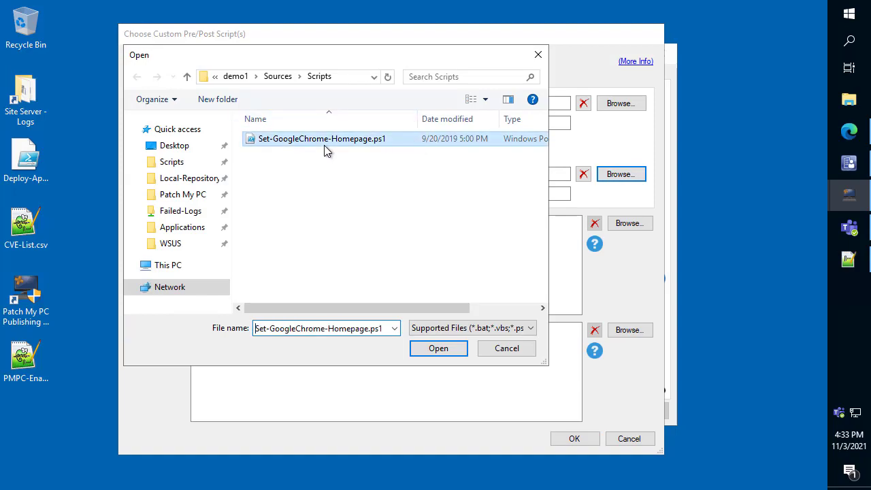
{"action": "double_click", "coordinate": [324, 145]}
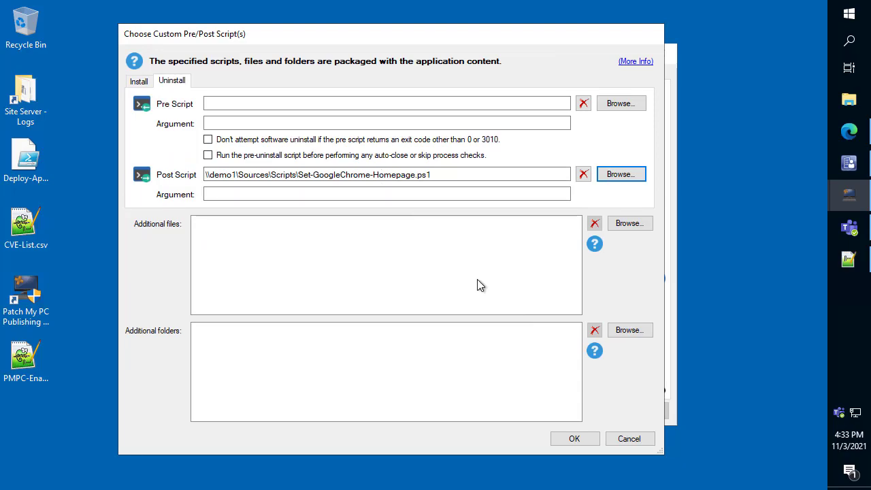
{"action": "left_click", "coordinate": [575, 439]}
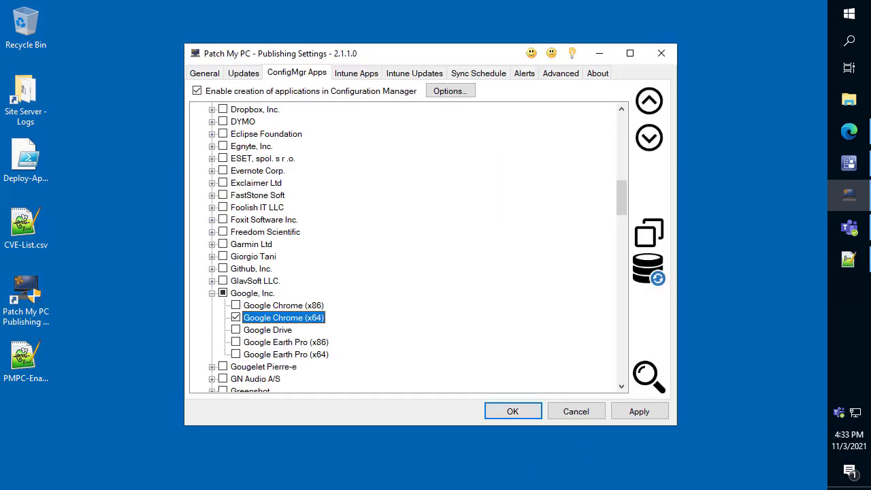
{"action": "right_click", "coordinate": [300, 324]}
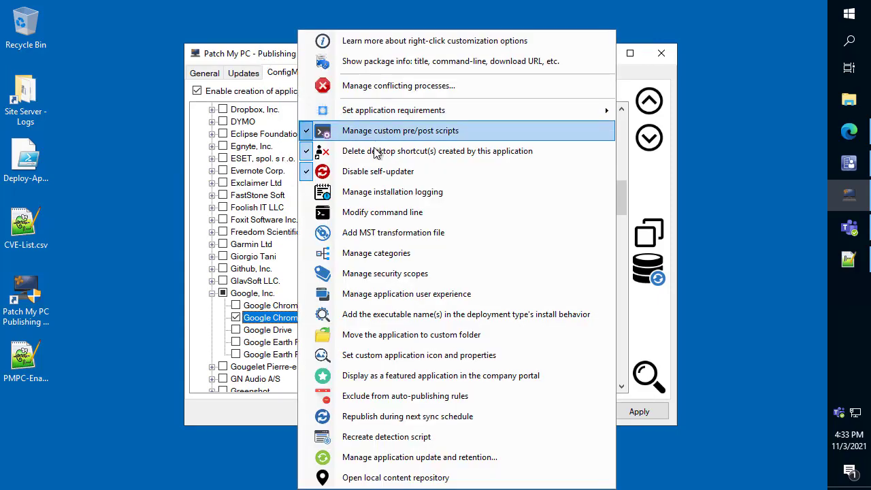
- Search the updates for notepad++ and open the conflicting process settings of Notepad++ (x64)
{"action": "left_click", "coordinate": [241, 73]}
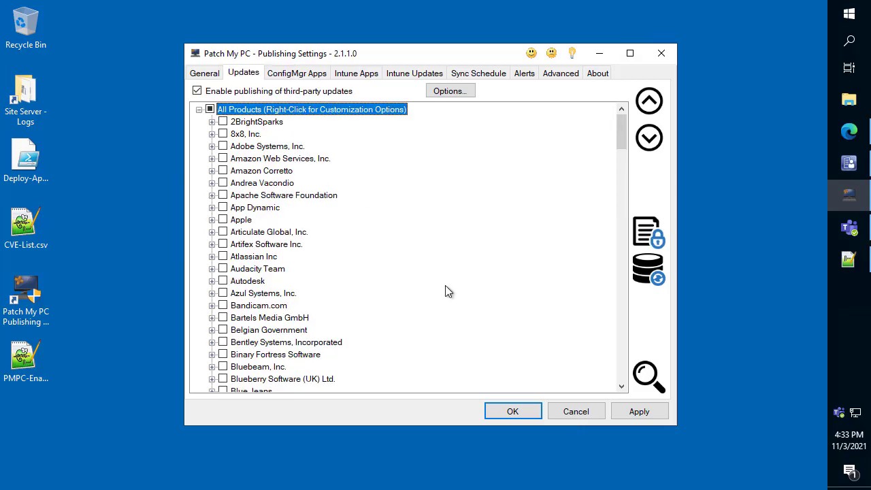
{"action": "key", "text": "ctrl+f"}
{"action": "type", "text": "notepad++"}
{"action": "key", "text": "Return"}
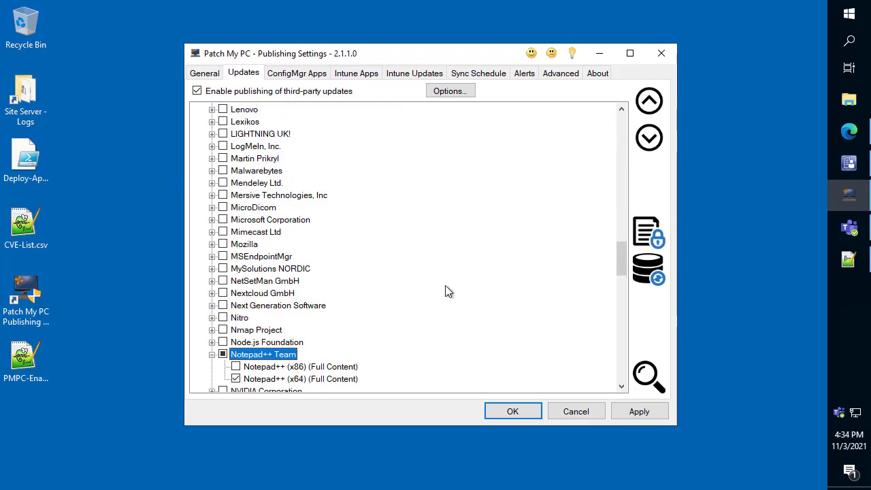
{"action": "scroll", "coordinate": [381, 303], "scroll_direction": "down", "scroll_amount": 1}
{"action": "right_click", "coordinate": [337, 342]}
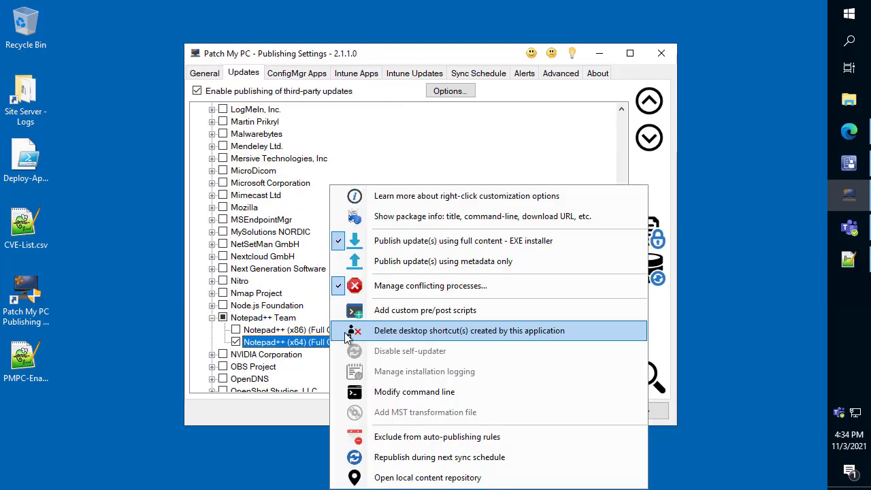
{"action": "left_click", "coordinate": [392, 286]}
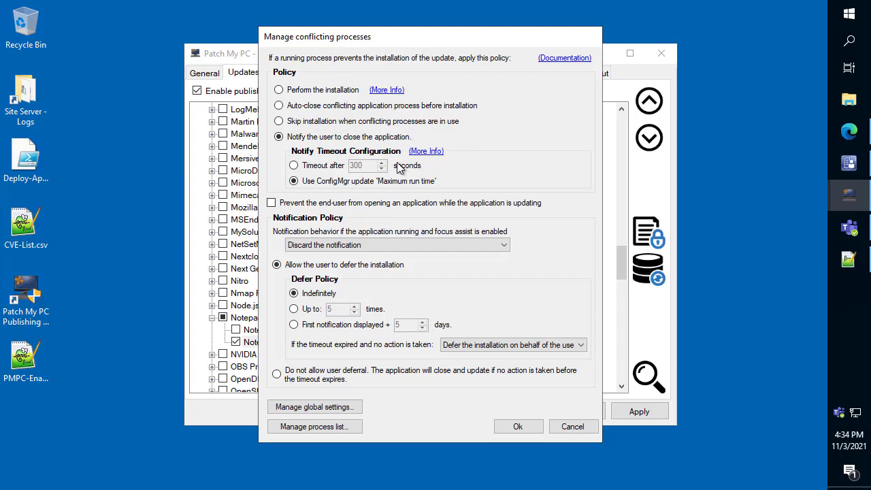
- Open the conflicting process documentation, examine the products that fail to update while in use, and cancel the Notepad++ (x64) conflicting process settings
{"action": "left_click", "coordinate": [559, 59]}
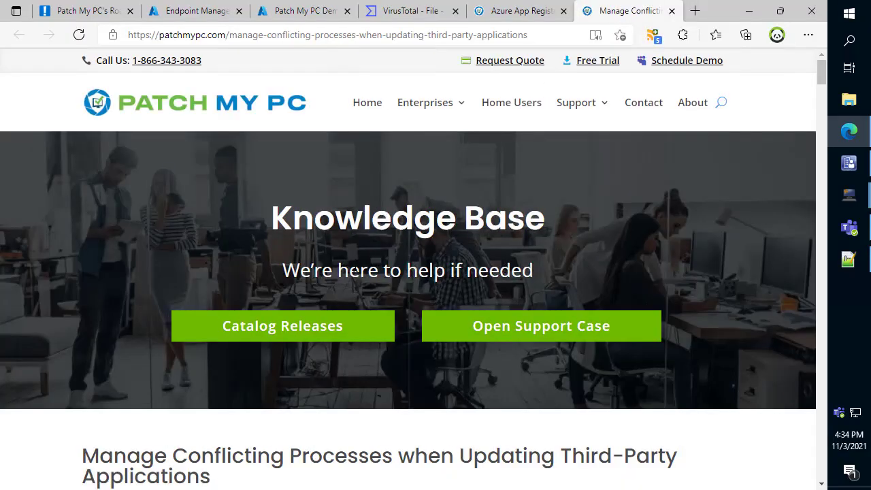
{"action": "scroll", "coordinate": [296, 368], "scroll_direction": "down", "scroll_amount": 3}
{"action": "scroll", "coordinate": [296, 367], "scroll_direction": "down", "scroll_amount": 10}
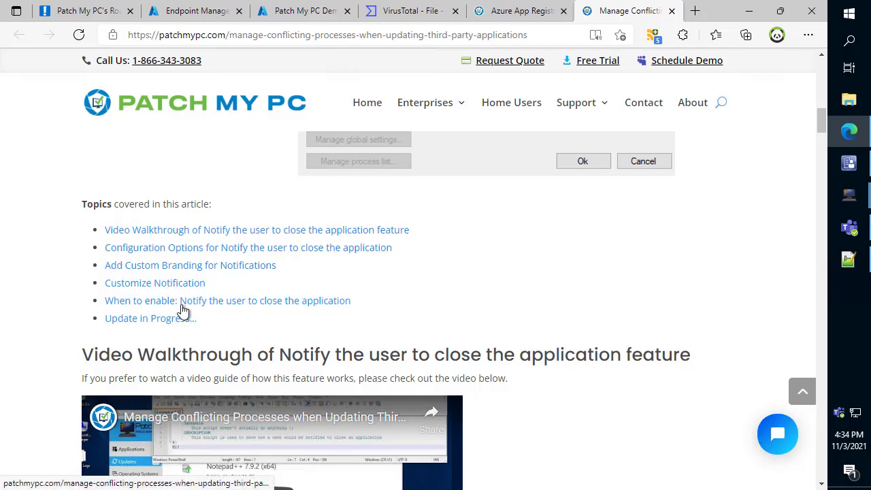
{"action": "scroll", "coordinate": [186, 309], "scroll_direction": "down", "scroll_amount": 2}
{"action": "scroll", "coordinate": [185, 310], "scroll_direction": "down", "scroll_amount": 10}
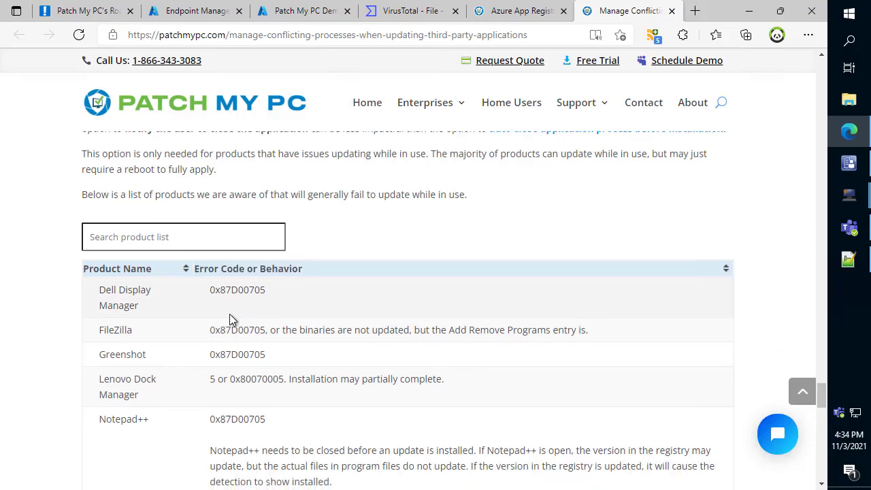
{"action": "scroll", "coordinate": [231, 313], "scroll_direction": "down", "scroll_amount": 2}
{"action": "scroll", "coordinate": [235, 310], "scroll_direction": "up", "scroll_amount": 3}
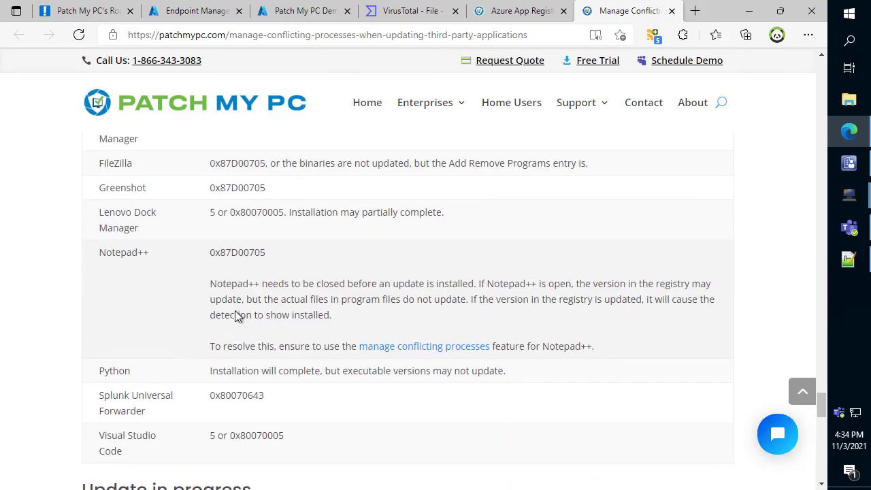
{"action": "scroll", "coordinate": [238, 318], "scroll_direction": "up", "scroll_amount": 1}
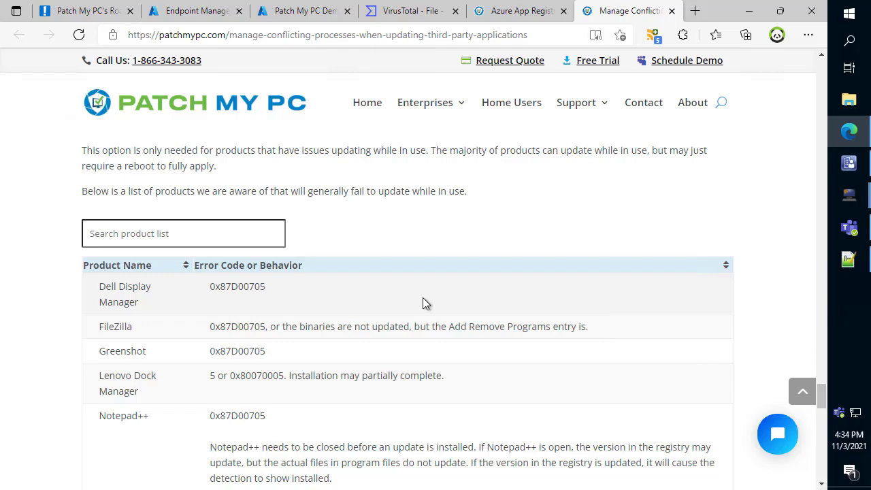
{"action": "left_click", "coordinate": [749, 11]}
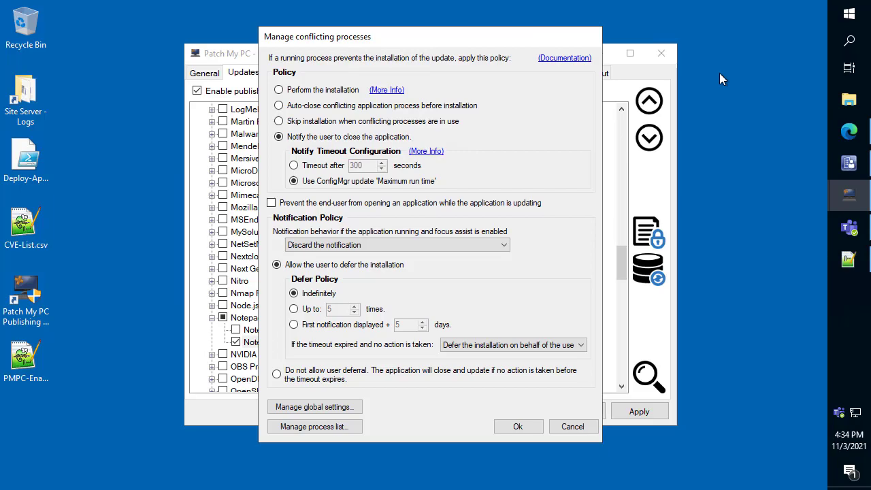
{"action": "left_click", "coordinate": [574, 426]}
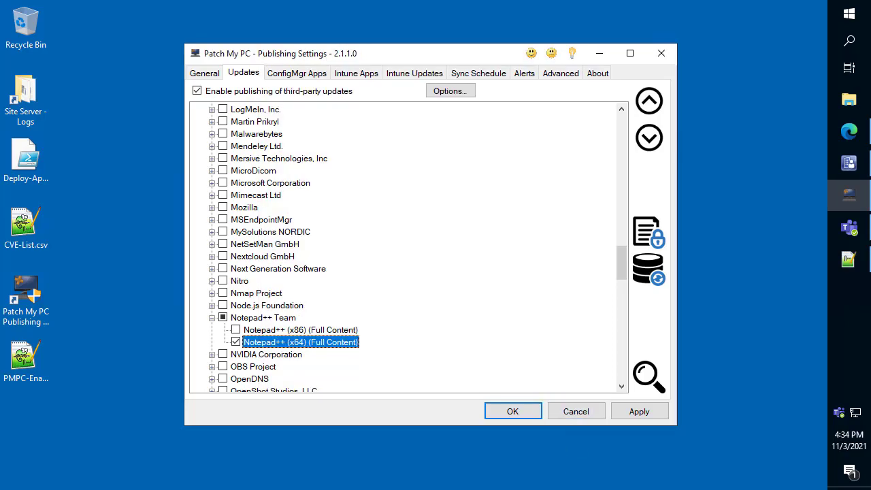
- Open the alert settings and, in Microsoft Teams, check the available options of the General channel under Publishing Alerts
{"action": "left_click", "coordinate": [527, 75]}
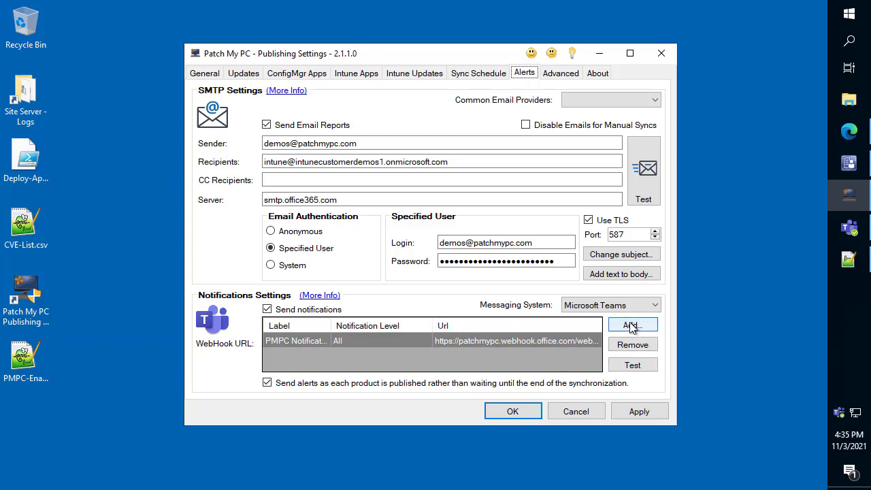
{"action": "left_click", "coordinate": [850, 228]}
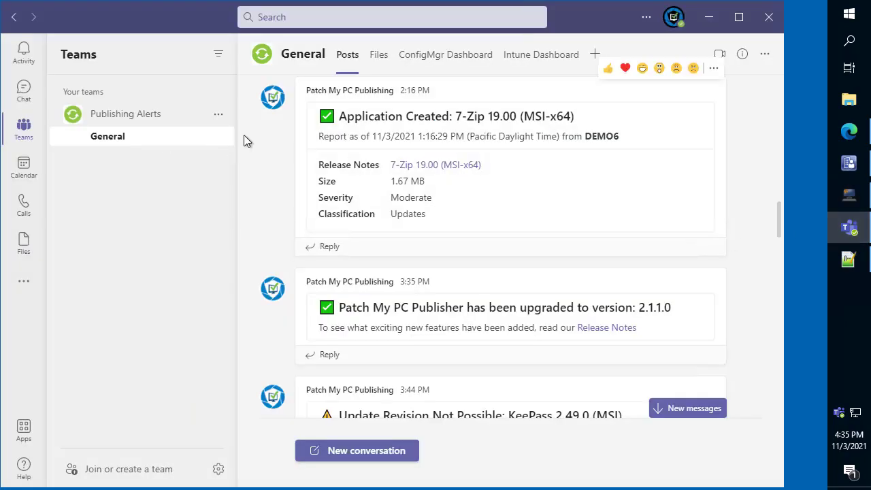
{"action": "left_click", "coordinate": [218, 137]}
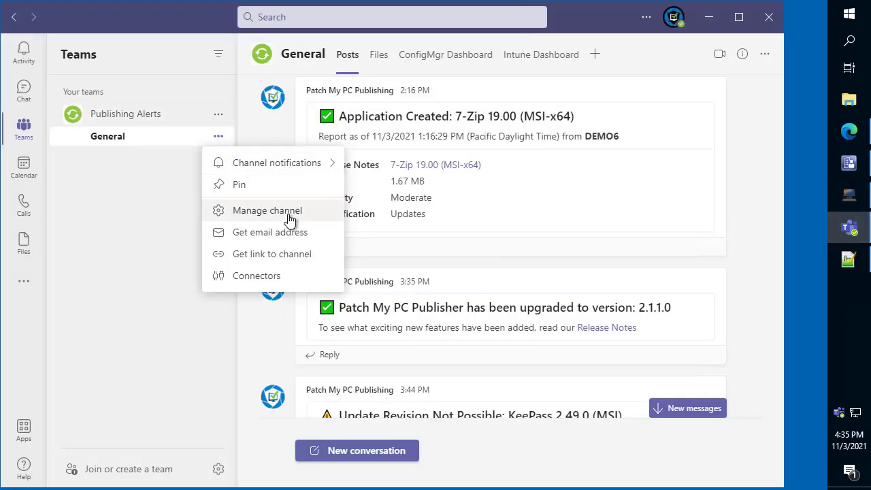
{"action": "left_click", "coordinate": [126, 209]}
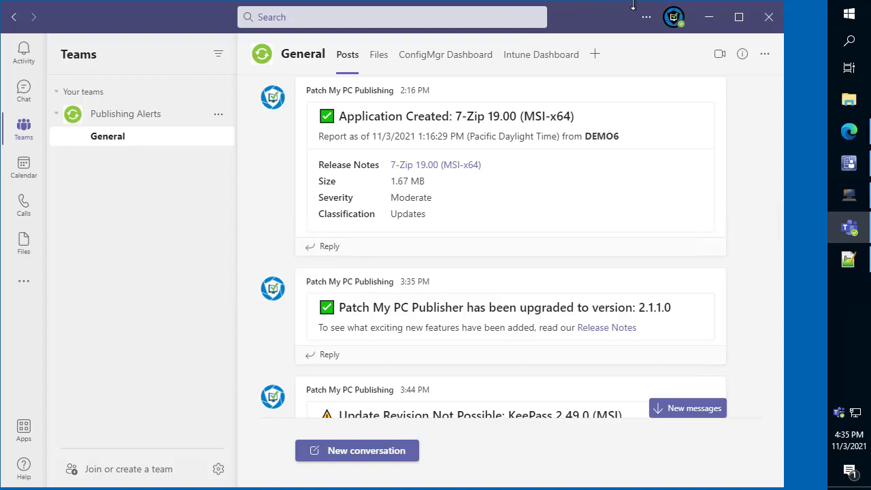
{"action": "left_click", "coordinate": [708, 26]}
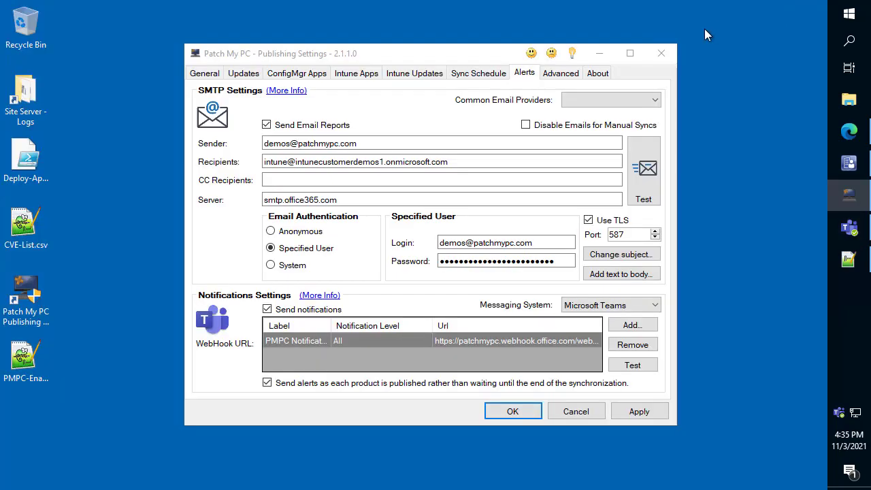
- Open the PMPC Notifications webhook, mark the All, Error and Success notification levels, keep All, and apply the settings
{"action": "double_click", "coordinate": [480, 344]}
{"action": "left_click", "coordinate": [356, 253]}
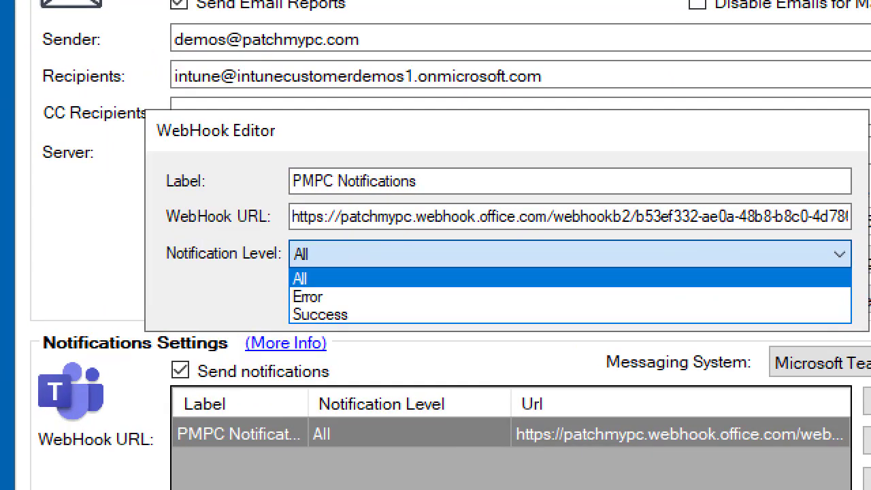
{"action": "left_click_drag", "start_coordinate": [282, 269], "coordinate": [337, 289]}
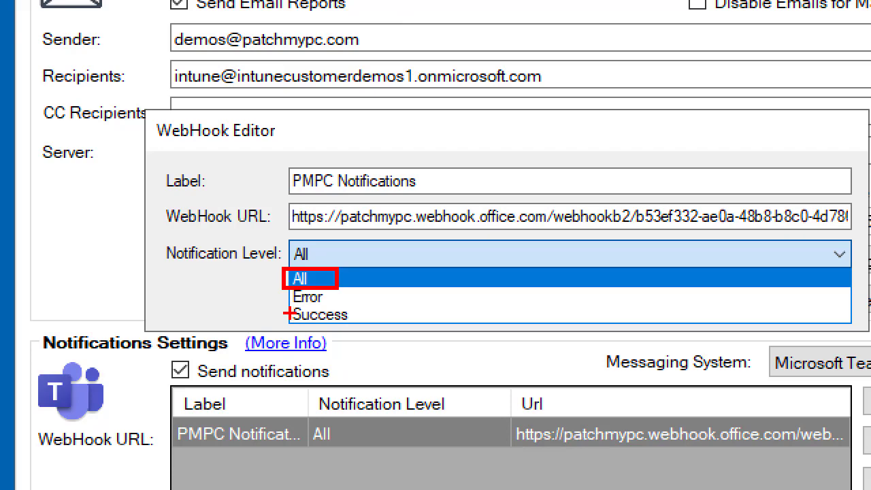
{"action": "mouse_move", "coordinate": [283, 315]}
{"action": "left_mouse_down"}
{"action": "mouse_move", "coordinate": [238, 308]}
{"action": "mouse_move", "coordinate": [253, 281]}
{"action": "mouse_move", "coordinate": [220, 265]}
{"action": "left_mouse_up"}
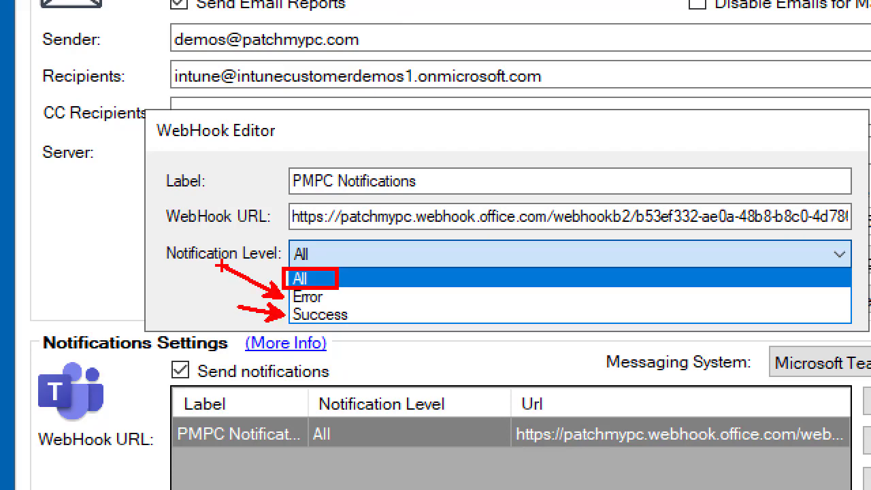
{"action": "key", "text": "Escape"}
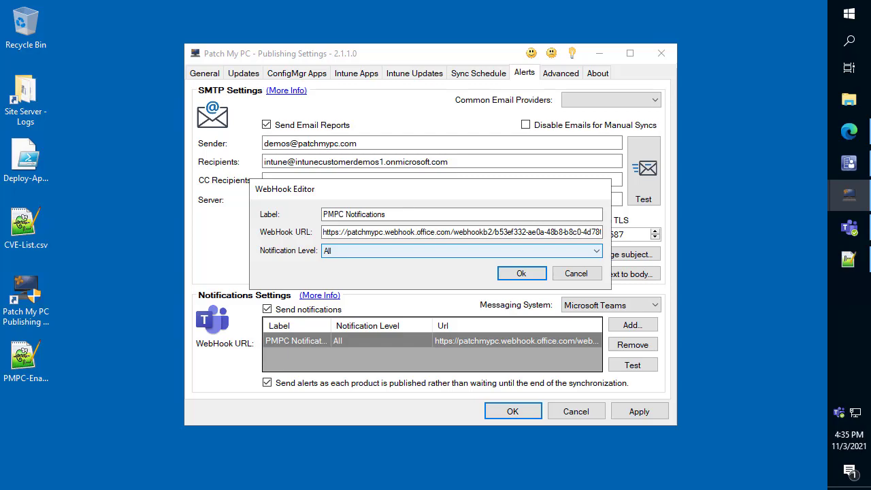
{"action": "left_click", "coordinate": [519, 275]}
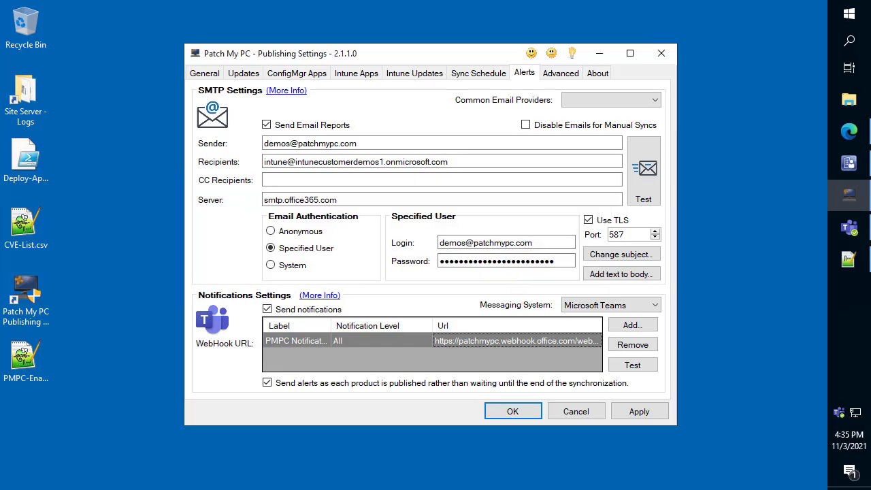
{"action": "left_click", "coordinate": [651, 414]}
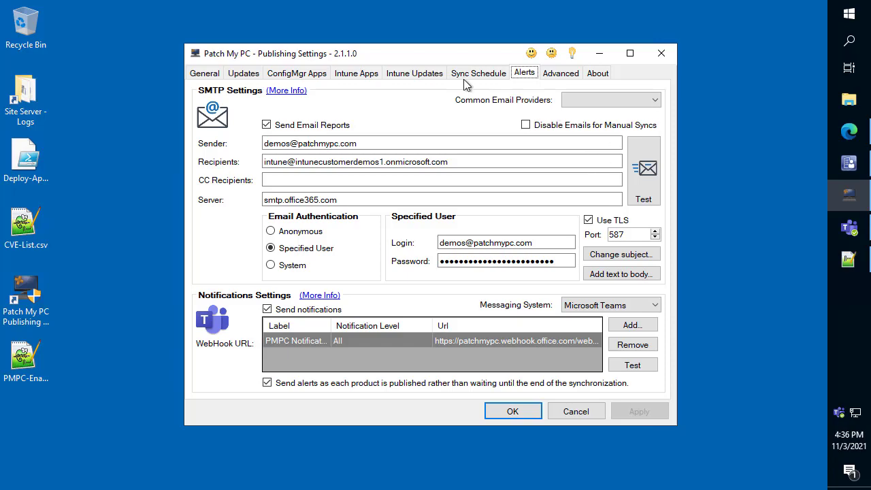
- Try enabling installation logging for SyncBackFree in the ConfigMgr apps, inspect the log folder path, and cancel the logging options
{"action": "left_click", "coordinate": [295, 74]}
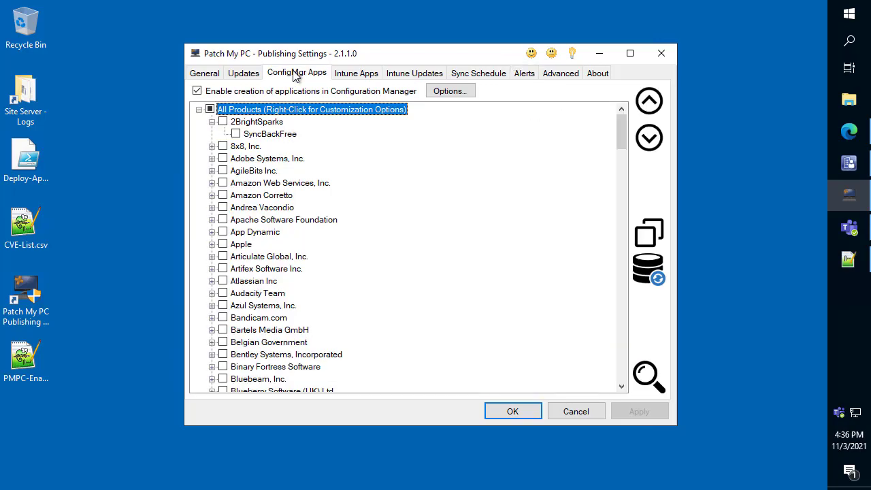
{"action": "right_click", "coordinate": [271, 138]}
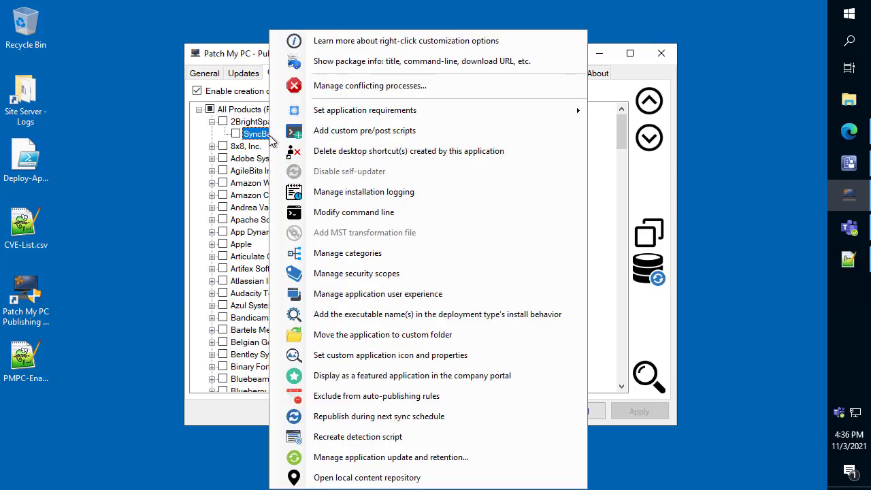
{"action": "left_click", "coordinate": [351, 194]}
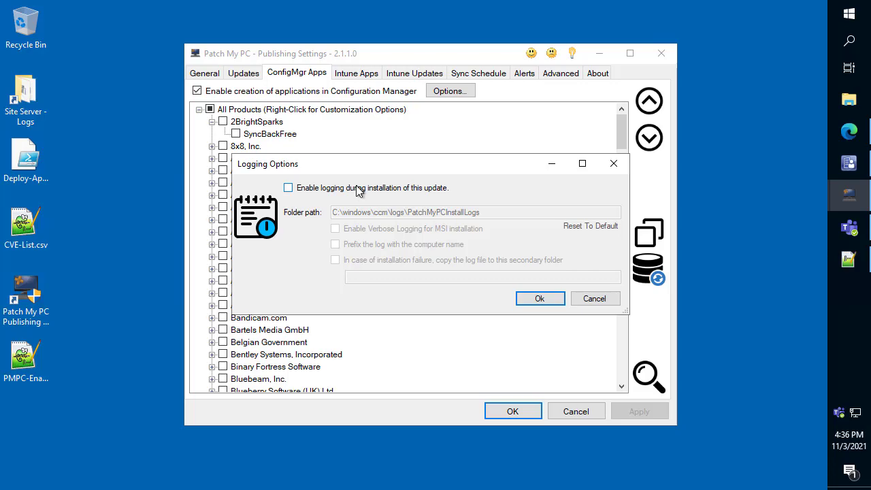
{"action": "left_click", "coordinate": [417, 190]}
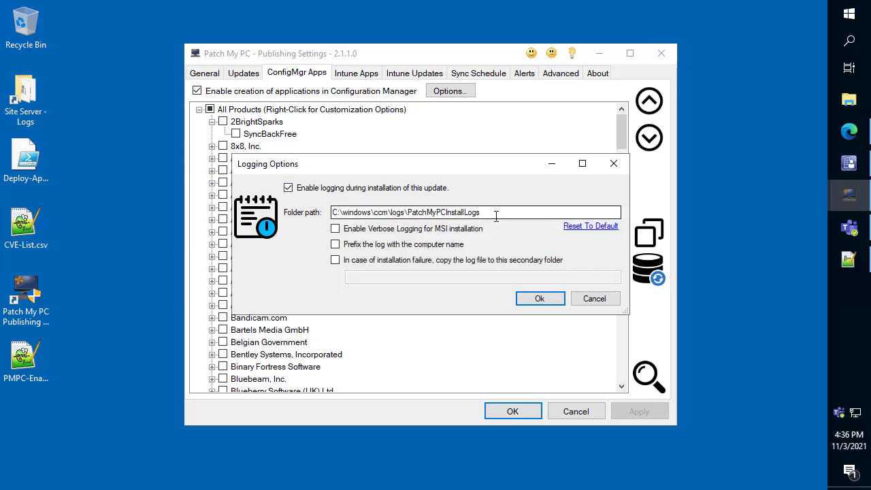
{"action": "left_click_drag", "start_coordinate": [490, 216], "coordinate": [202, 199]}
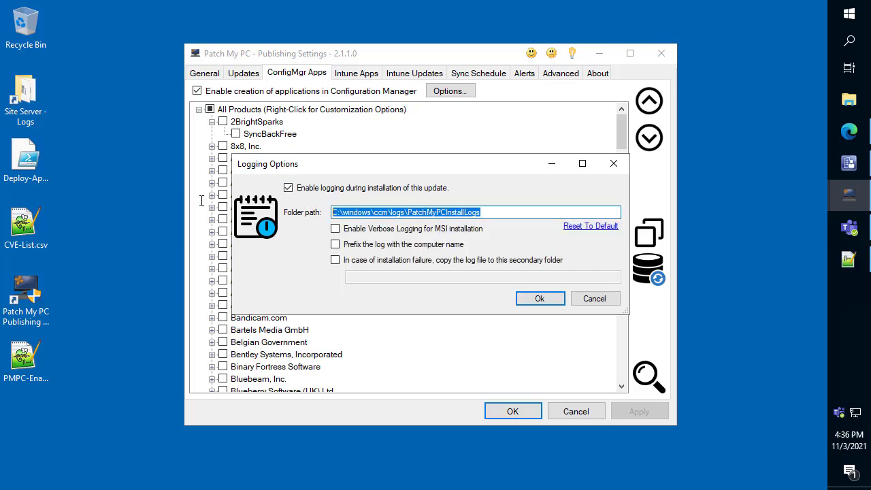
{"action": "left_click", "coordinate": [588, 300]}
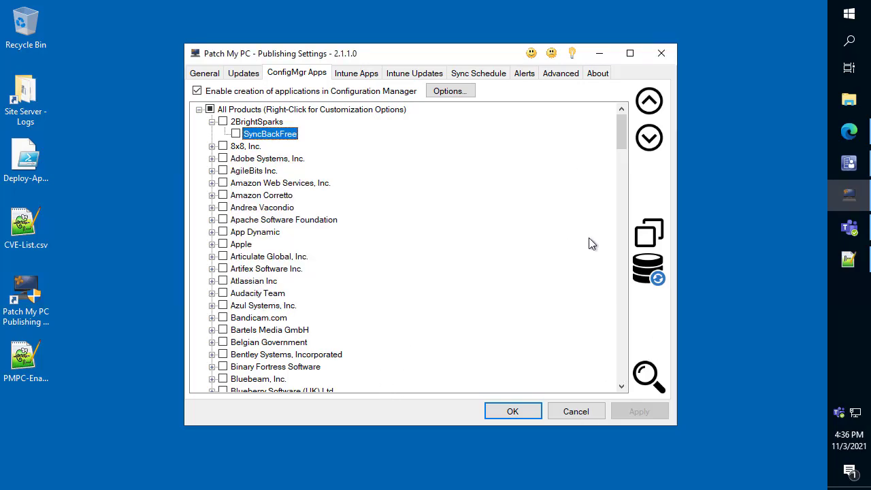
- Return to the alert settings, switch to Teams, point out the Publisher 2.1.1.0 upgrade message, and open its release notes
{"action": "left_click", "coordinate": [524, 72]}
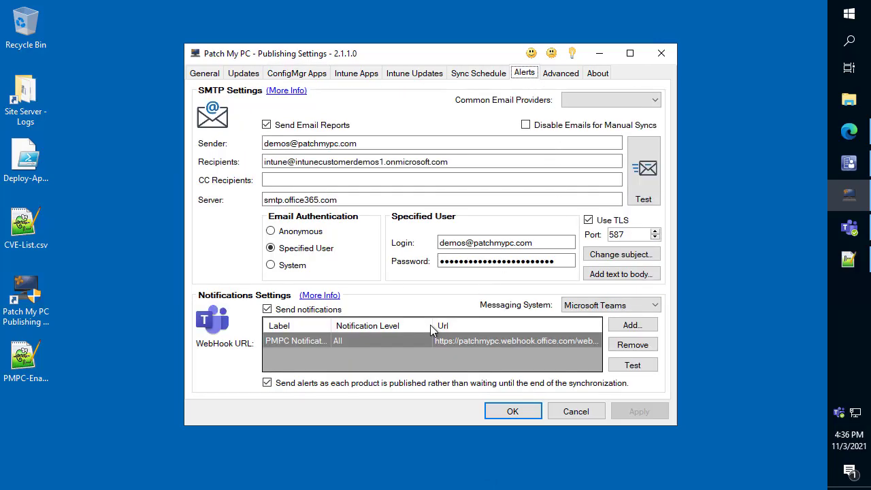
{"action": "left_click", "coordinate": [851, 230]}
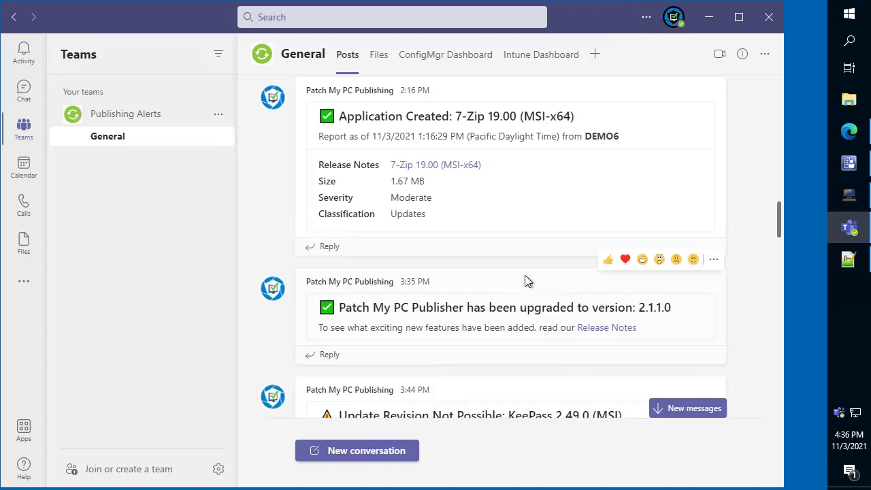
{"action": "scroll", "coordinate": [525, 275], "scroll_direction": "down", "scroll_amount": 1}
{"action": "mouse_move", "coordinate": [455, 238]}
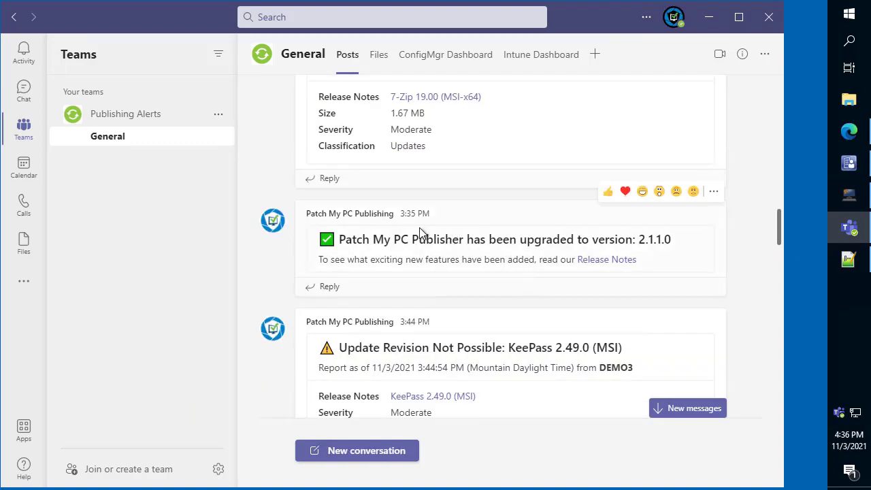
{"action": "left_click_drag", "start_coordinate": [663, 227], "coordinate": [691, 186]}
{"action": "key", "text": "Escape"}
{"action": "left_click", "coordinate": [613, 262]}
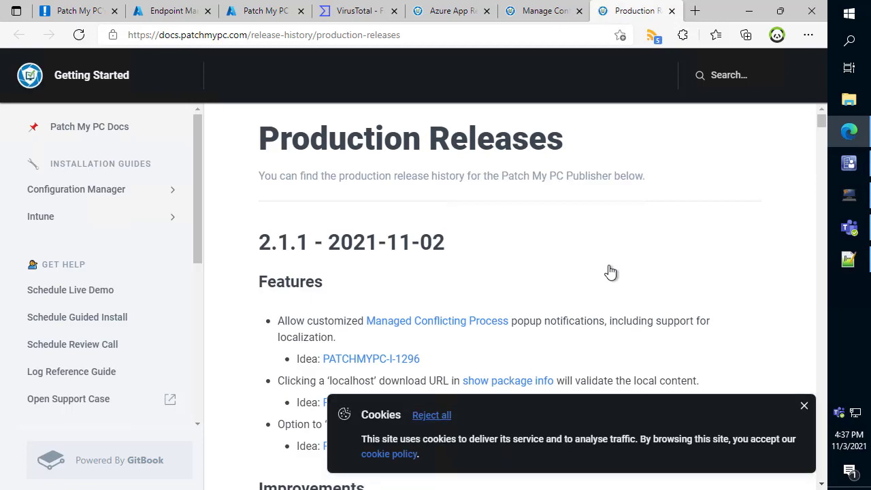
- Dismiss the cookie notice, review the 2.1.1 release features, and open ideas PATCHMYPC-I-1296 and PATCHMYPC-I-1363, viewing the first one
{"action": "left_click", "coordinate": [804, 406]}
{"action": "scroll", "coordinate": [620, 343], "scroll_direction": "down", "scroll_amount": 2}
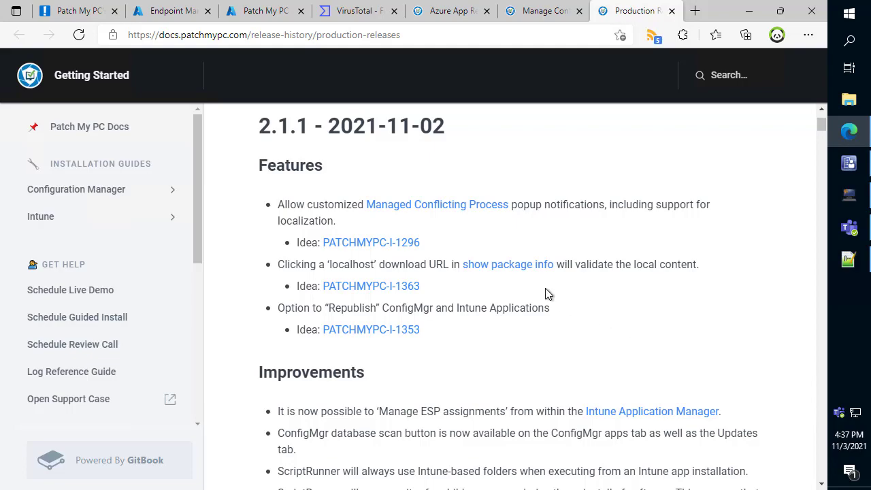
{"action": "scroll", "coordinate": [549, 294], "scroll_direction": "down", "scroll_amount": 2}
{"action": "scroll", "coordinate": [525, 276], "scroll_direction": "up", "scroll_amount": 4}
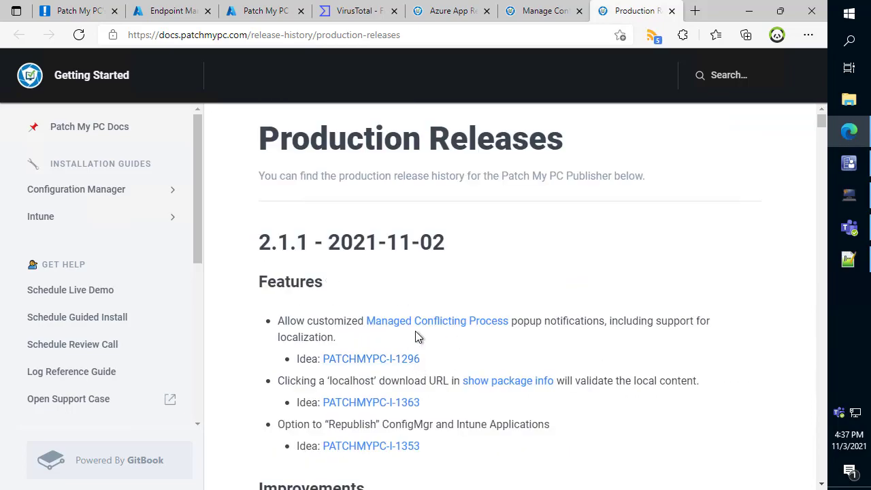
{"action": "left_click", "coordinate": [400, 365], "text": "ctrl"}
{"action": "left_click", "coordinate": [399, 406], "text": "ctrl"}
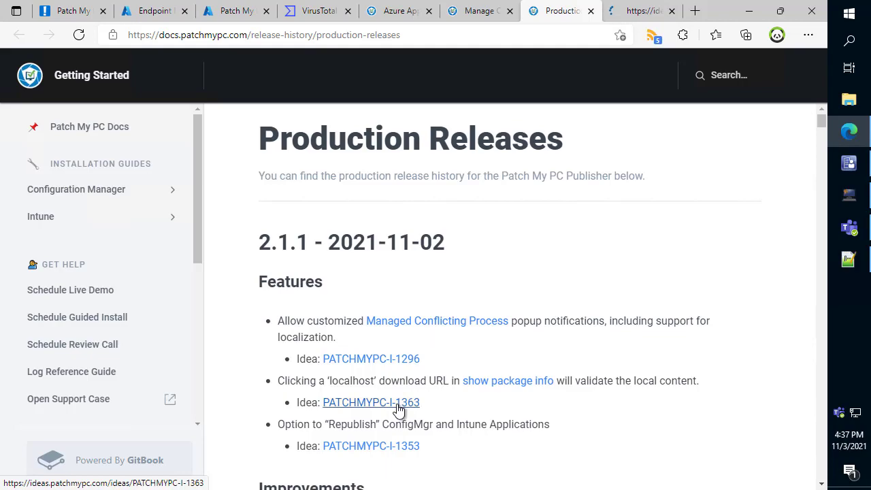
{"action": "left_click", "coordinate": [573, 16]}
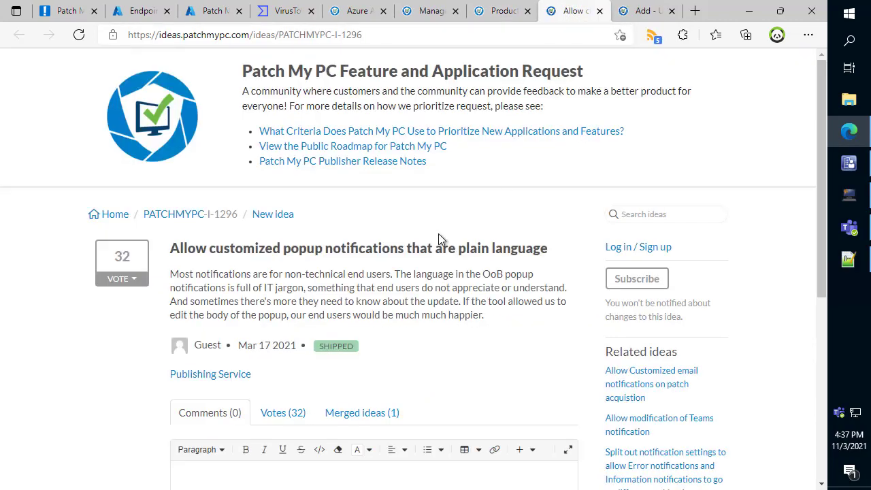
- Return to Teams and box the time zone in the KeePass 2.49.0 (MSI) update revision alert
{"action": "left_click", "coordinate": [749, 11]}
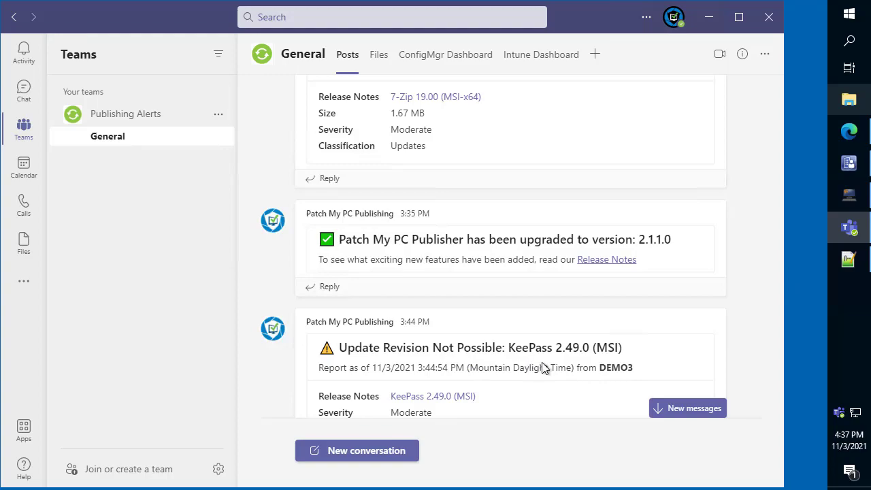
{"action": "mouse_move", "coordinate": [539, 367]}
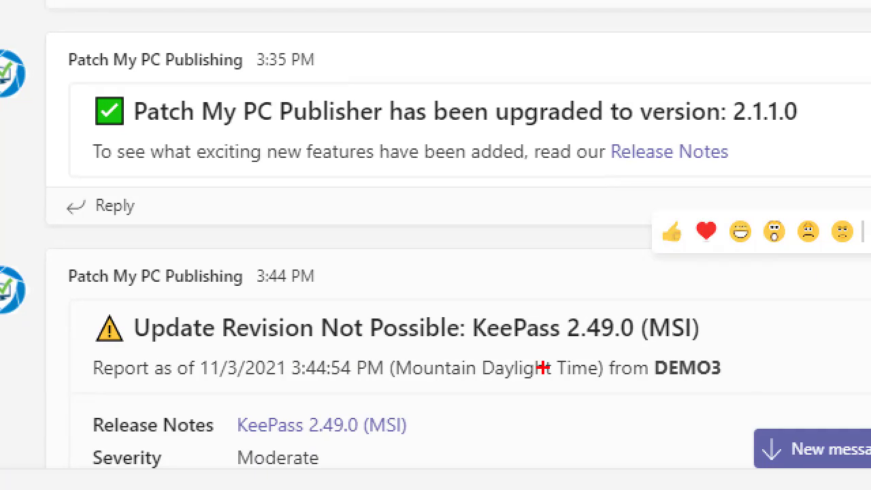
{"action": "mouse_move", "coordinate": [384, 354]}
{"action": "left_mouse_down"}
{"action": "mouse_move", "coordinate": [515, 388]}
{"action": "mouse_move", "coordinate": [610, 385]}
{"action": "left_mouse_up"}
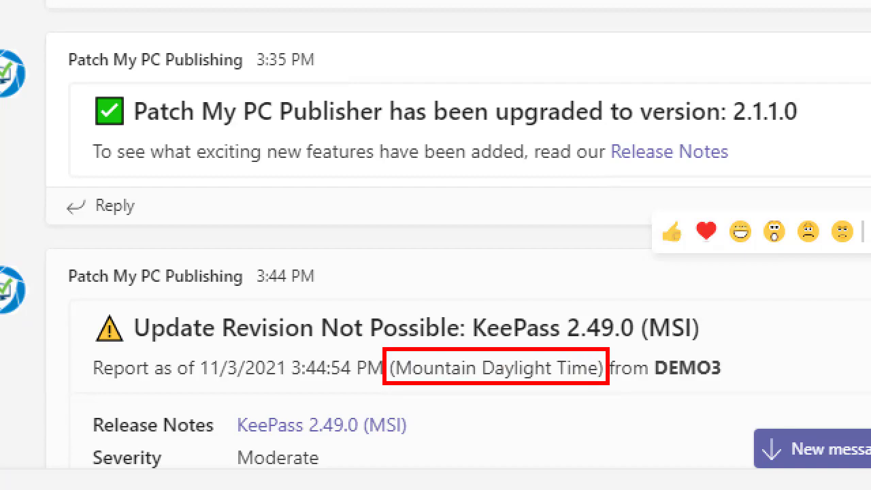
- Point an arrow at the server name in the KeePass update revision alert, clear the annotations, and minimize Teams
{"action": "left_click_drag", "start_coordinate": [683, 377], "coordinate": [661, 427]}
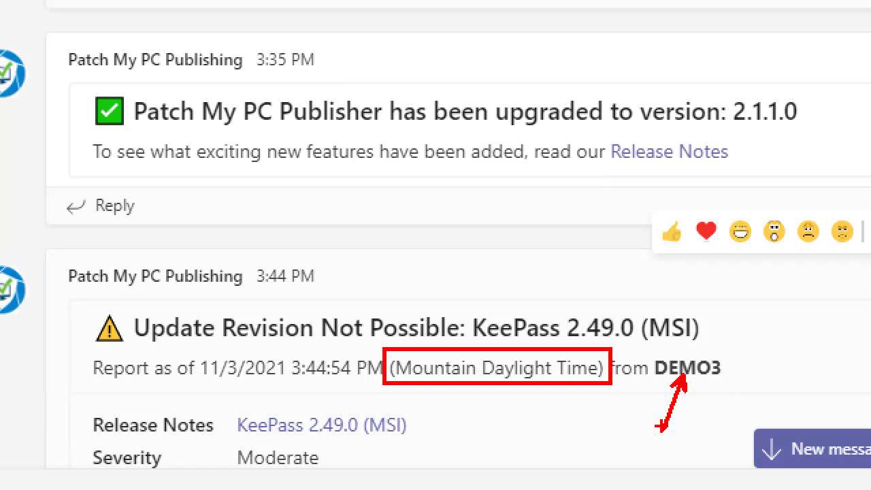
{"action": "left_click_drag", "start_coordinate": [328, 383], "coordinate": [352, 407]}
{"action": "key", "text": "Escape"}
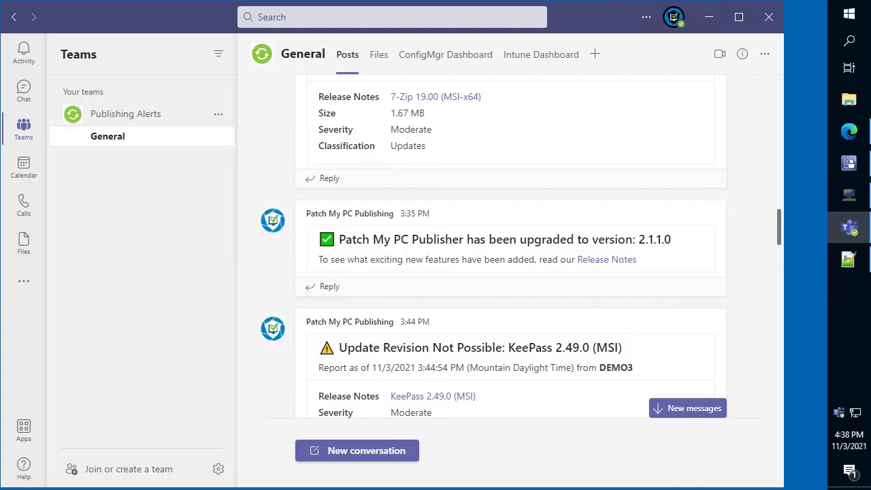
{"action": "left_click", "coordinate": [709, 17]}
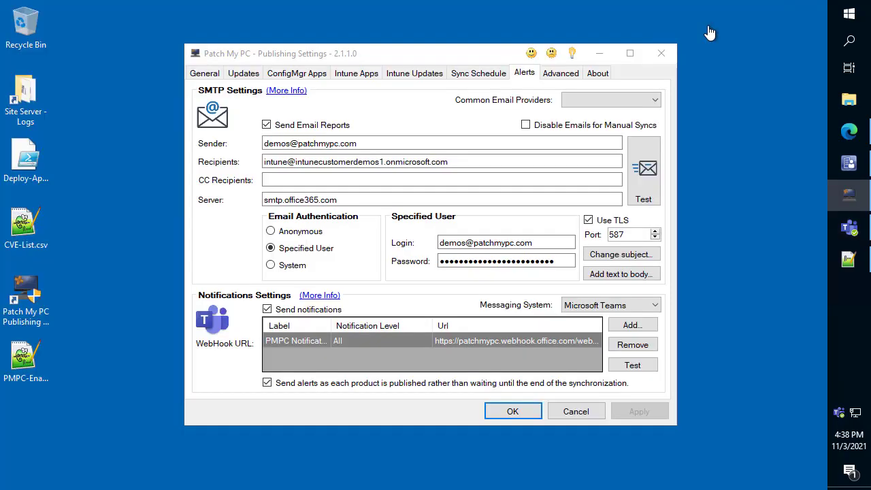
- Find Notepad++ (x64) among the third-party updates by searching for "notepad" and open its conflicting process settings
{"action": "left_click", "coordinate": [245, 73]}
{"action": "key", "text": "ctrl+f"}
{"action": "type", "text": "notepad"}
{"action": "key", "text": "Return"}
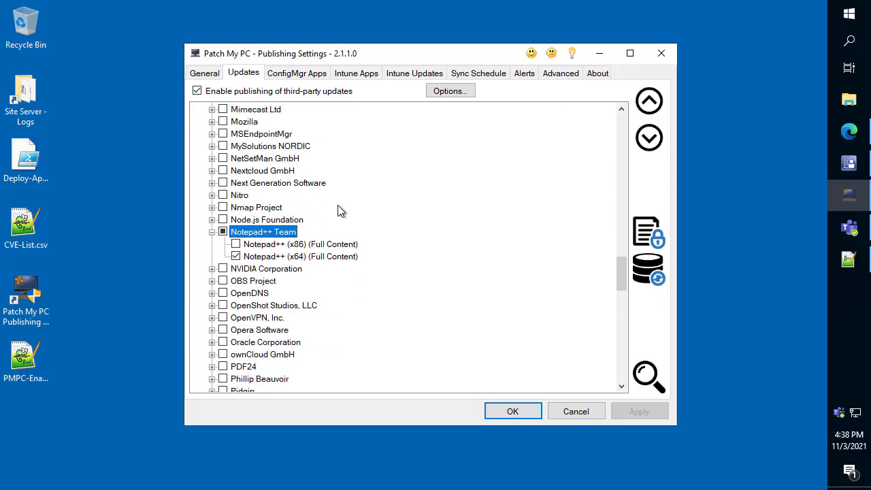
{"action": "right_click", "coordinate": [340, 191]}
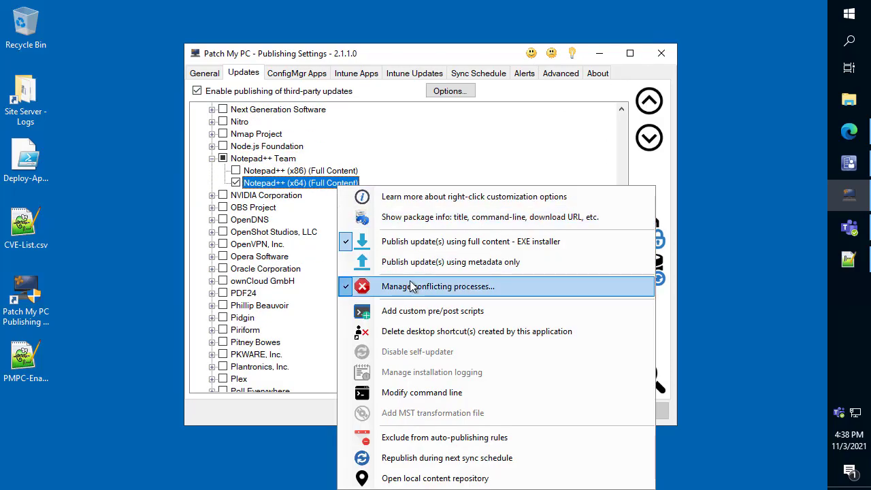
{"action": "left_click", "coordinate": [410, 286]}
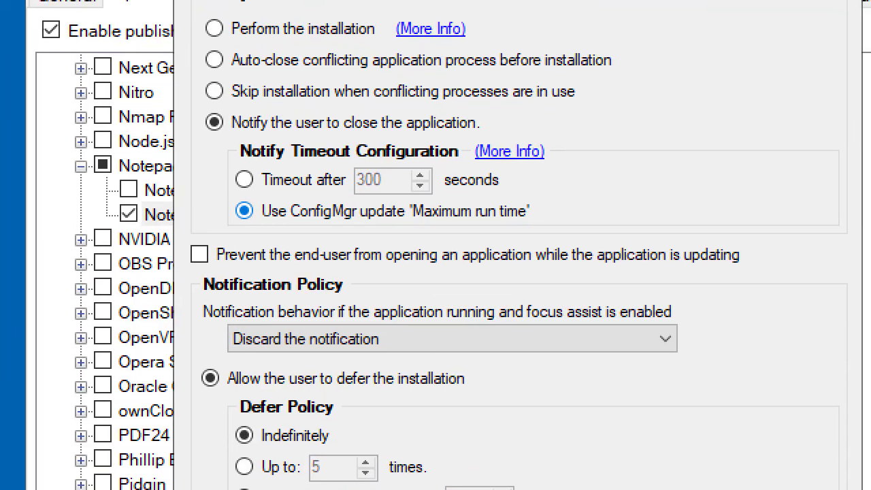
- Box the "Use ConfigMgr update 'Maximum run time'" option, point an arrow at the timeout seconds value, and clear the annotations
{"action": "mouse_move", "coordinate": [228, 193]}
{"action": "left_mouse_down"}
{"action": "mouse_move", "coordinate": [389, 216]}
{"action": "mouse_move", "coordinate": [539, 224]}
{"action": "left_mouse_up"}
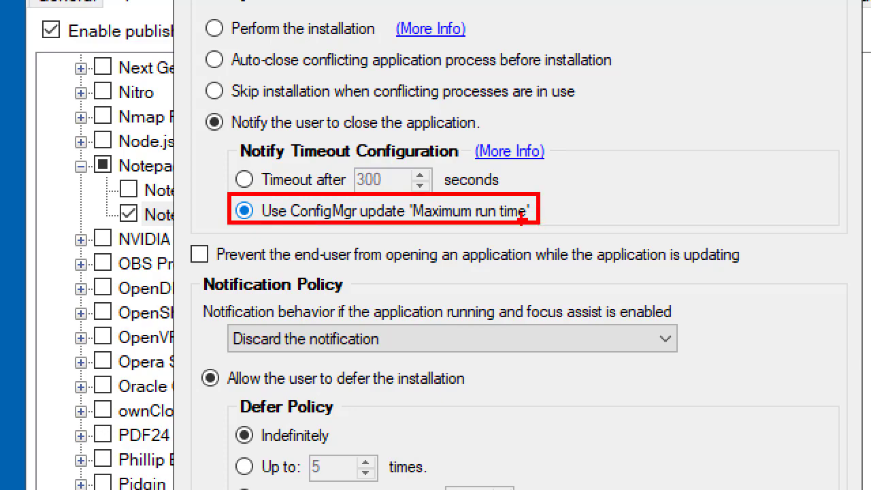
{"action": "left_click_drag", "start_coordinate": [392, 167], "coordinate": [460, 107]}
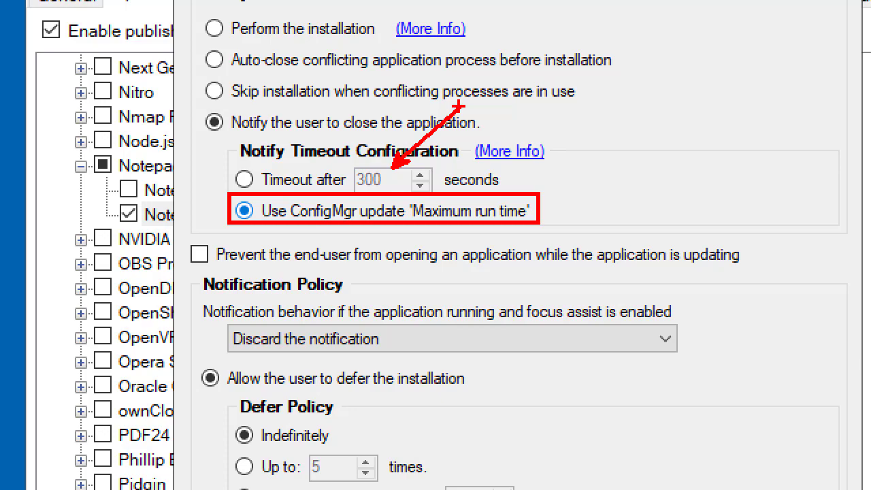
{"action": "key", "text": "Escape"}
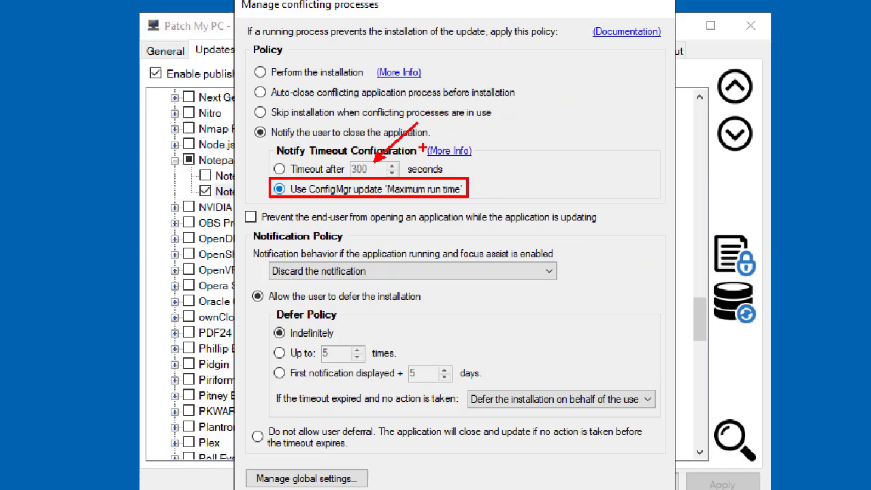
- Switch to the Configuration Manager console and show the maximum run time properties of Notepad++ 8.1.9 (x64) in All Software Updates
{"action": "left_click", "coordinate": [856, 163]}
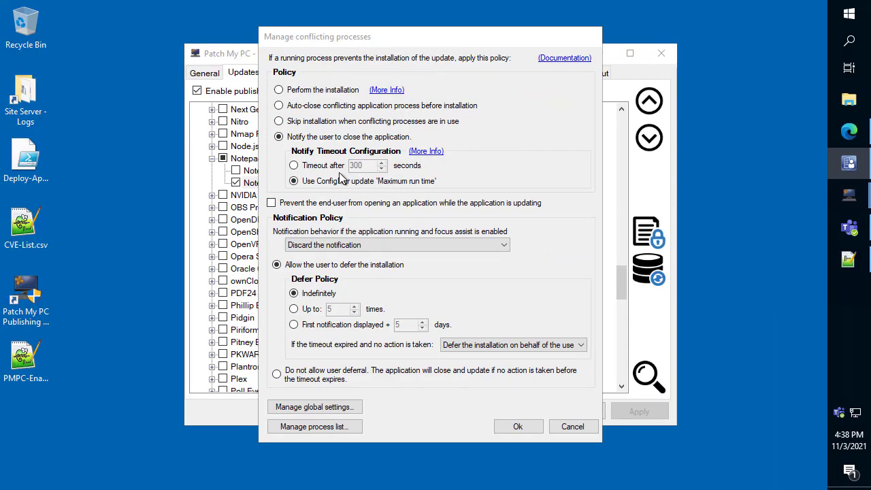
{"action": "left_click", "coordinate": [850, 165]}
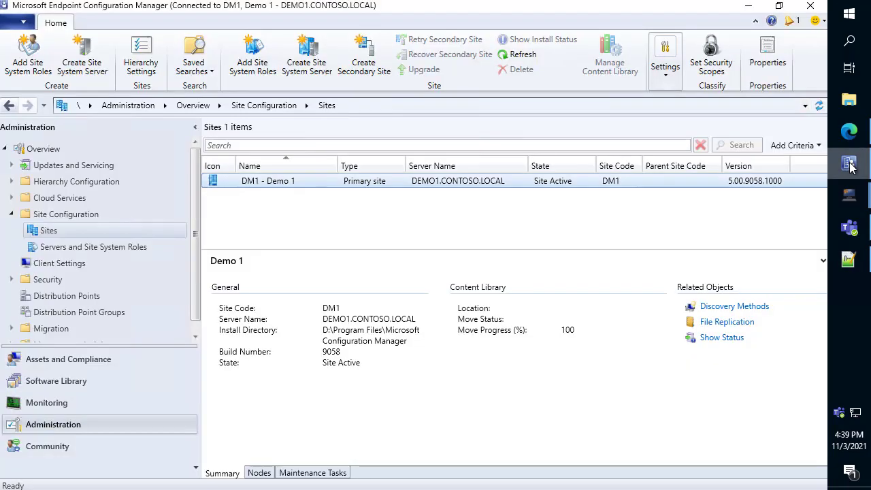
{"action": "left_click", "coordinate": [68, 380]}
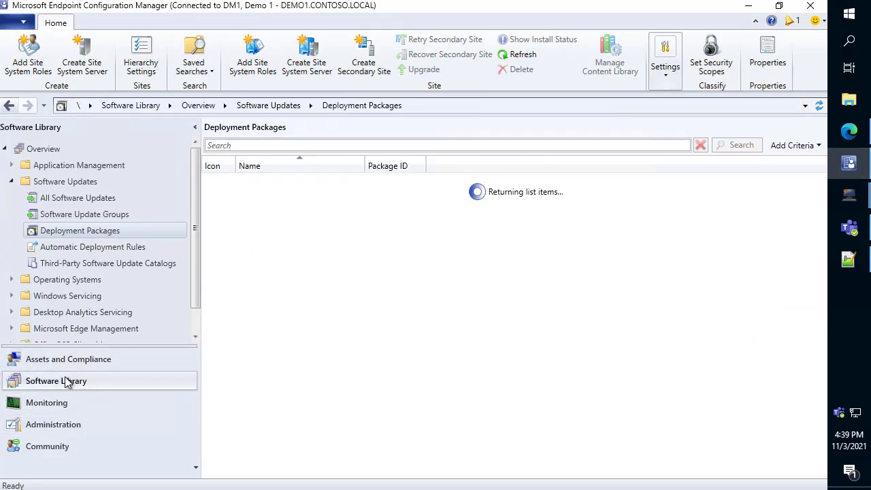
{"action": "left_click", "coordinate": [88, 198]}
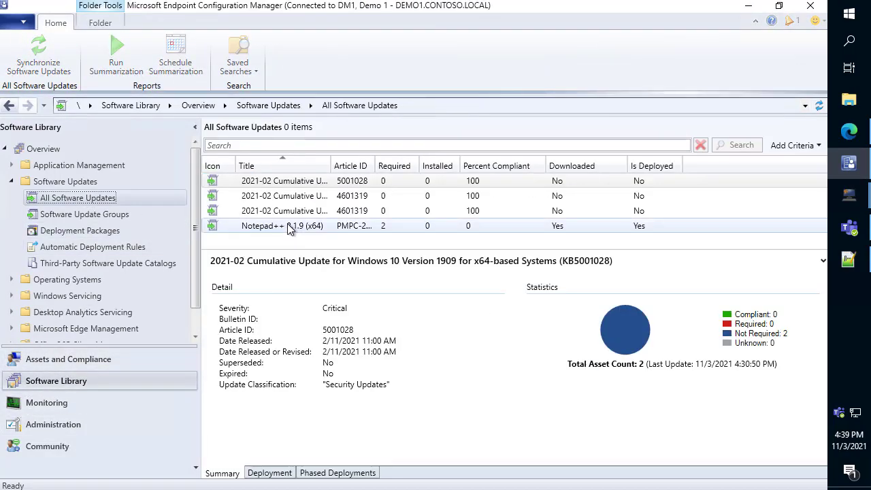
{"action": "right_click", "coordinate": [287, 227]}
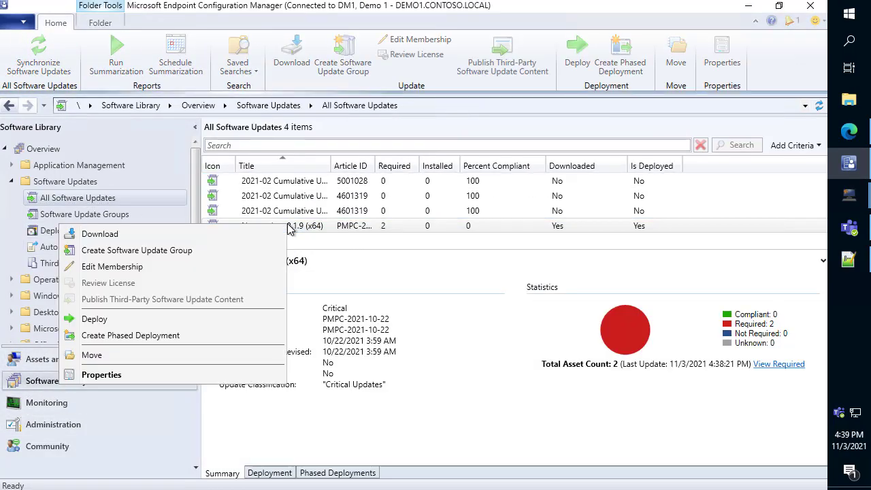
{"action": "left_click", "coordinate": [155, 380]}
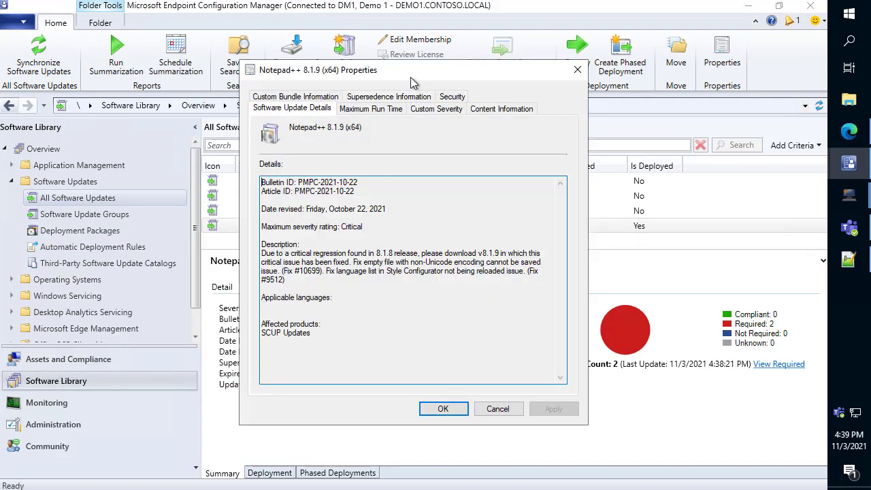
{"action": "left_click_drag", "start_coordinate": [411, 82], "coordinate": [524, 77]}
{"action": "left_click", "coordinate": [507, 109]}
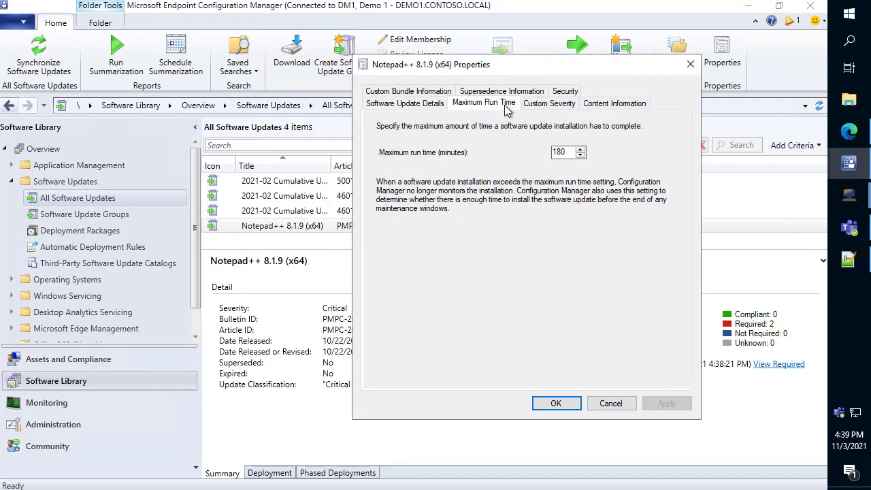
- Highlight and box the maximum run time value for Notepad++ 8.1.9 (x64), and close its properties without changes
{"action": "left_click", "coordinate": [572, 151]}
{"action": "left_click_drag", "start_coordinate": [572, 151], "coordinate": [509, 148]}
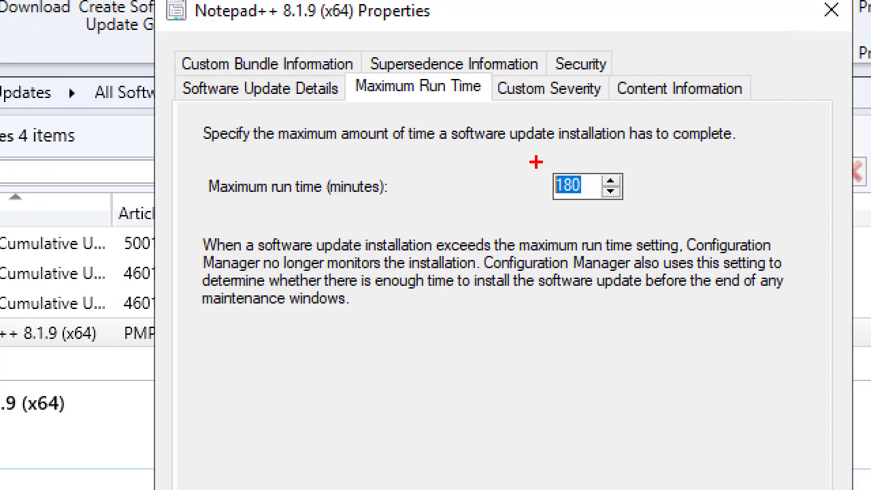
{"action": "left_click_drag", "start_coordinate": [535, 161], "coordinate": [639, 215]}
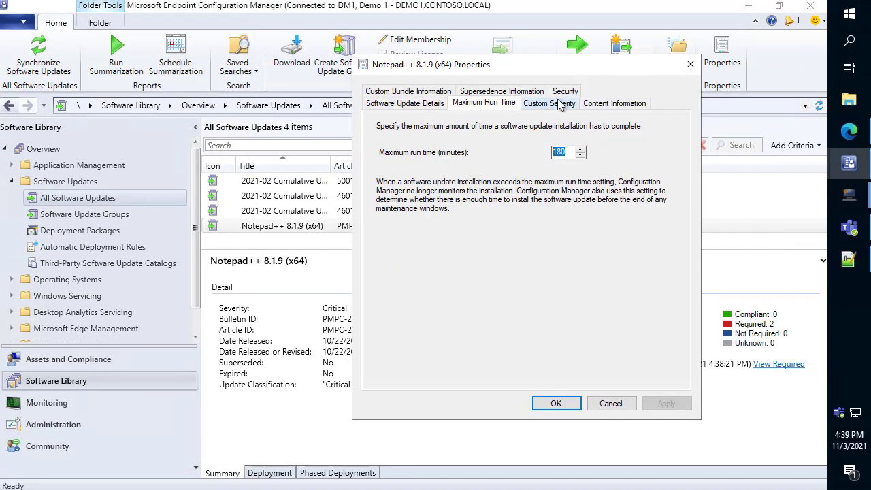
{"action": "left_click", "coordinate": [690, 64]}
- Return to the conflicting process settings, show the tooltip of the ConfigMgr maximum run time option, and point an arrow at that option
{"action": "mouse_move", "coordinate": [850, 195]}
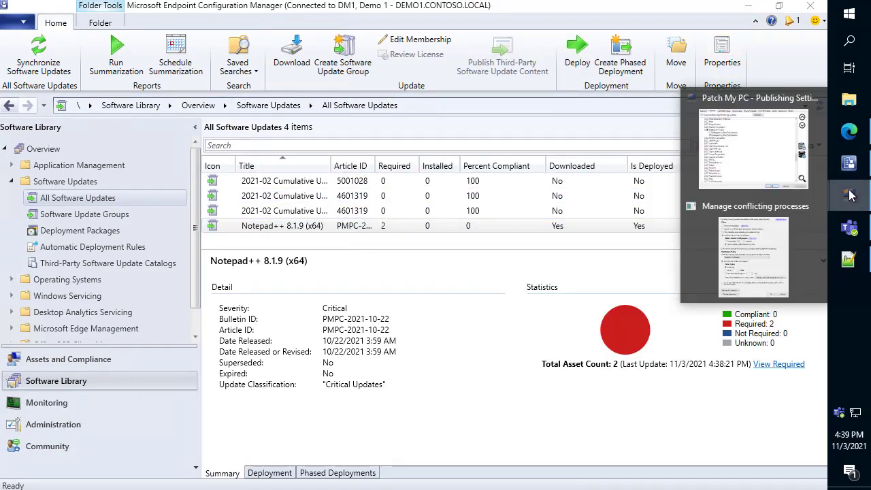
{"action": "left_click", "coordinate": [746, 251]}
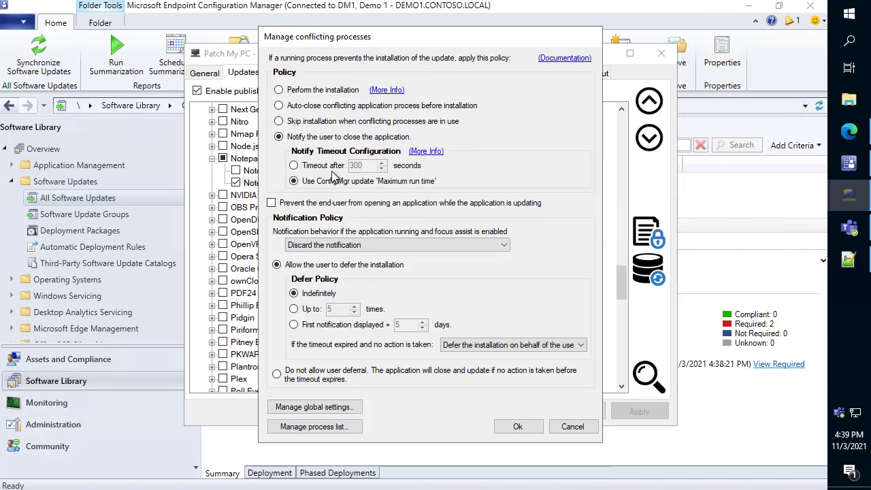
{"action": "mouse_move", "coordinate": [332, 180]}
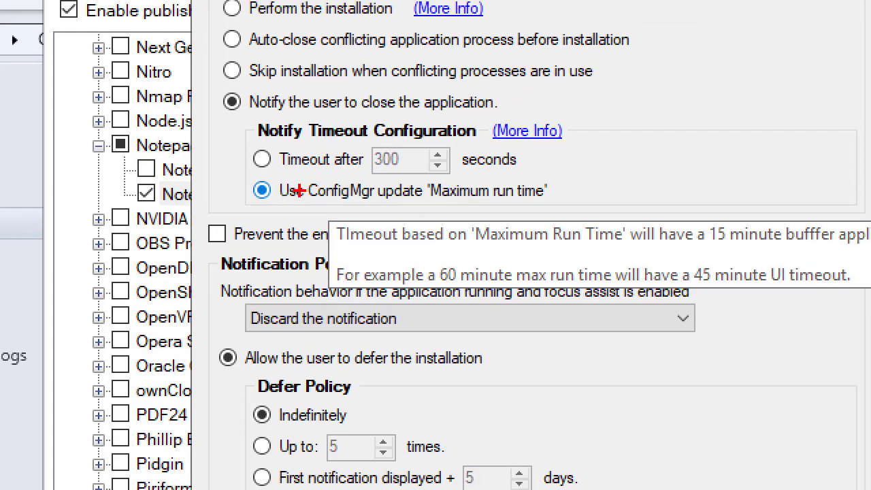
{"action": "left_click_drag", "start_coordinate": [289, 200], "coordinate": [227, 278]}
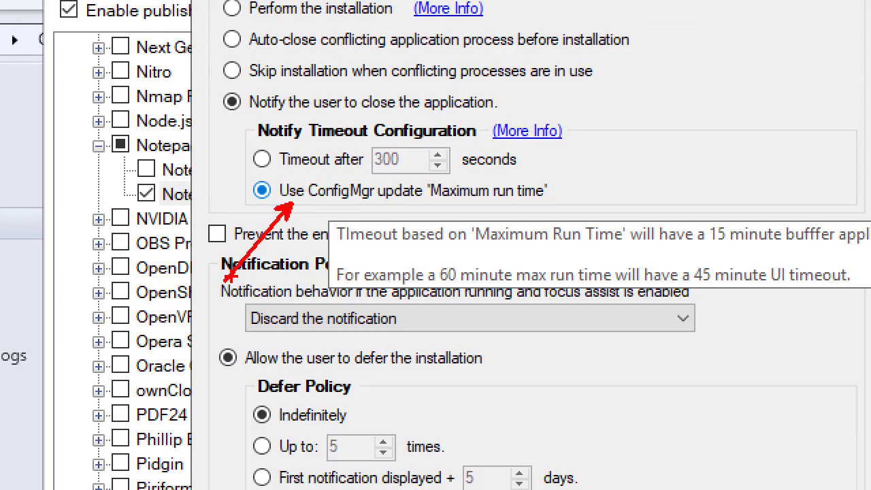
{"action": "key", "text": "Escape"}
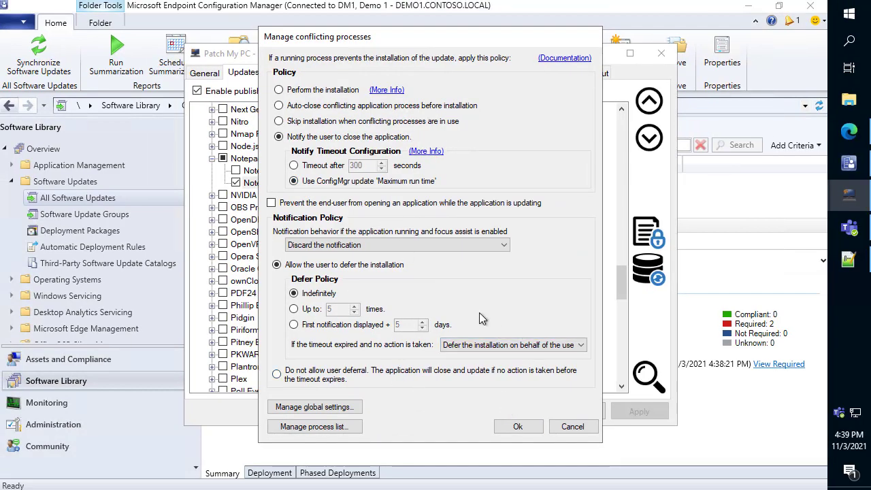
- Switch to the DEMO1CLIENT remote session, show the open example.ps1 in Notepad++, and install the Notepad++ 8.1.9 (x64) update from Software Center
{"action": "mouse_move", "coordinate": [257, 3]}
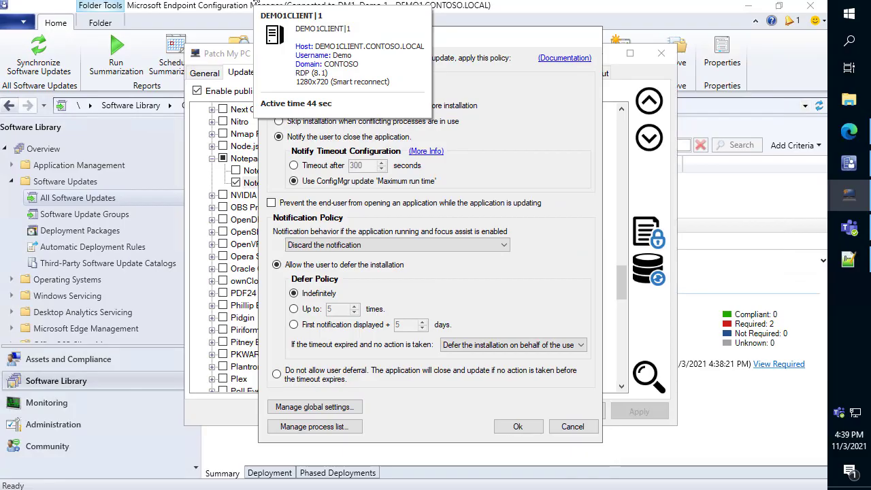
{"action": "left_click", "coordinate": [259, 10]}
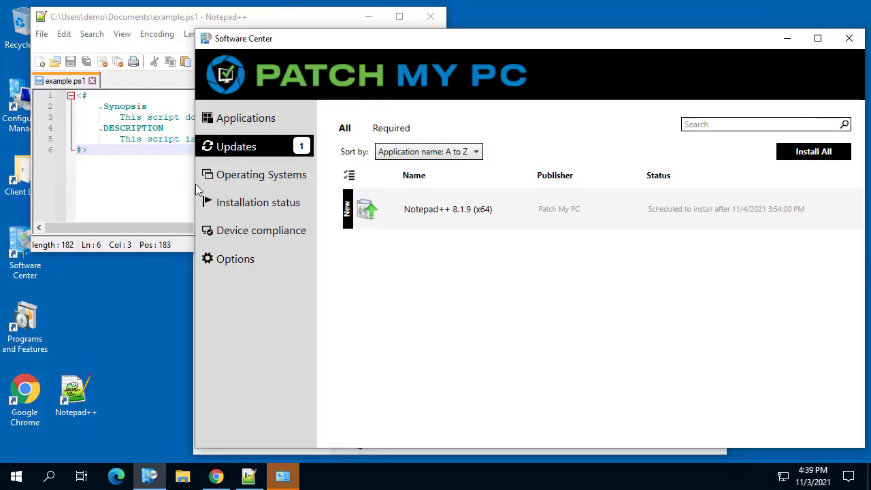
{"action": "left_click", "coordinate": [160, 161]}
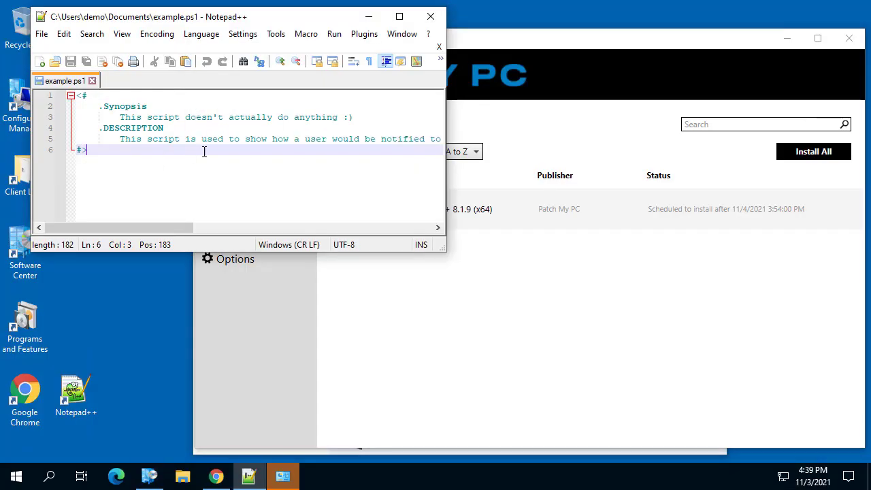
{"action": "left_click", "coordinate": [560, 208]}
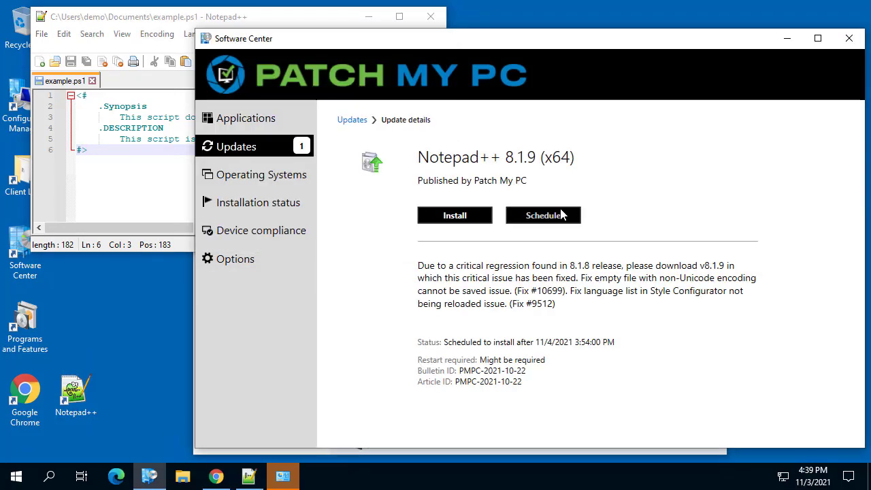
{"action": "left_click", "coordinate": [470, 217]}
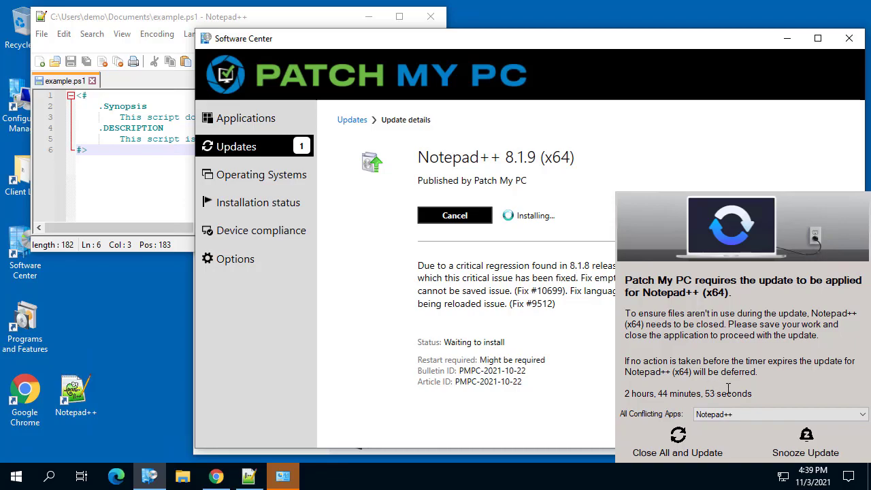
- Point out the notification's countdown, bring the open Notepad++ script to the front, and choose to close all conflicting apps and update
{"action": "left_click_drag", "start_coordinate": [755, 394], "coordinate": [636, 392]}
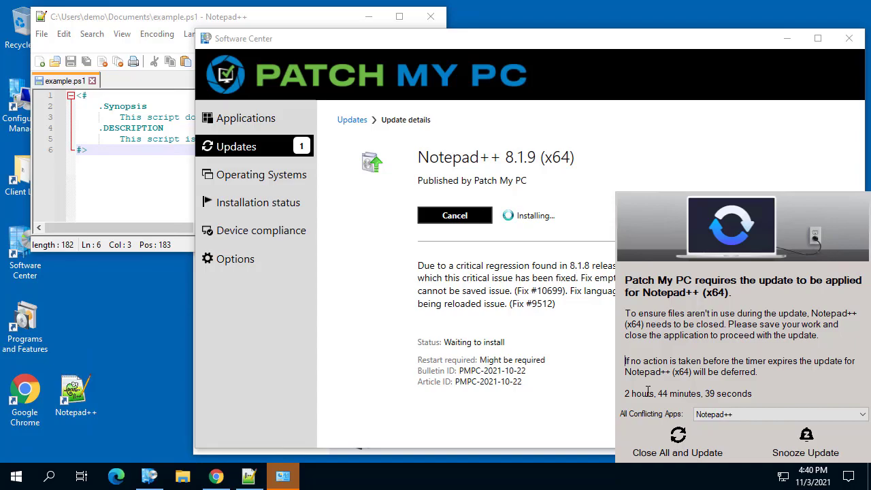
{"action": "left_click", "coordinate": [102, 151]}
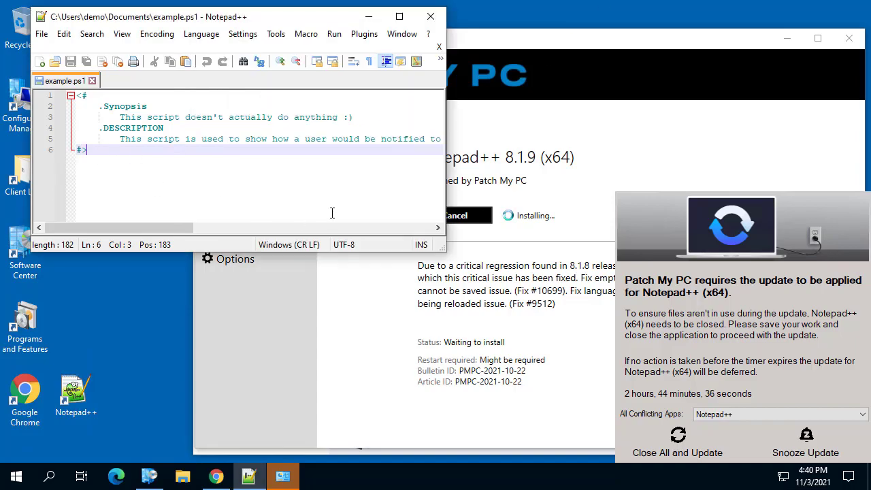
{"action": "left_click", "coordinate": [690, 437]}
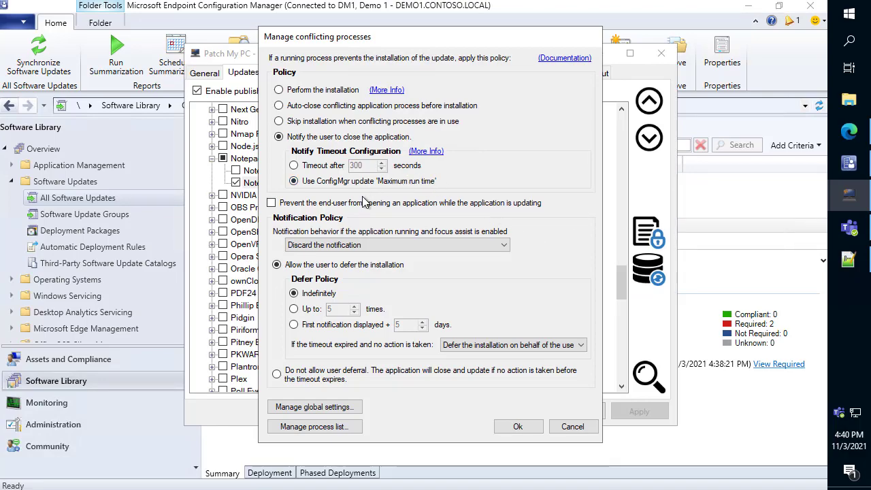
- Cancel the Notepad++ conflicting process settings and open those of SyncBackFree in the ConfigMgr apps
{"action": "mouse_move", "coordinate": [360, 188]}
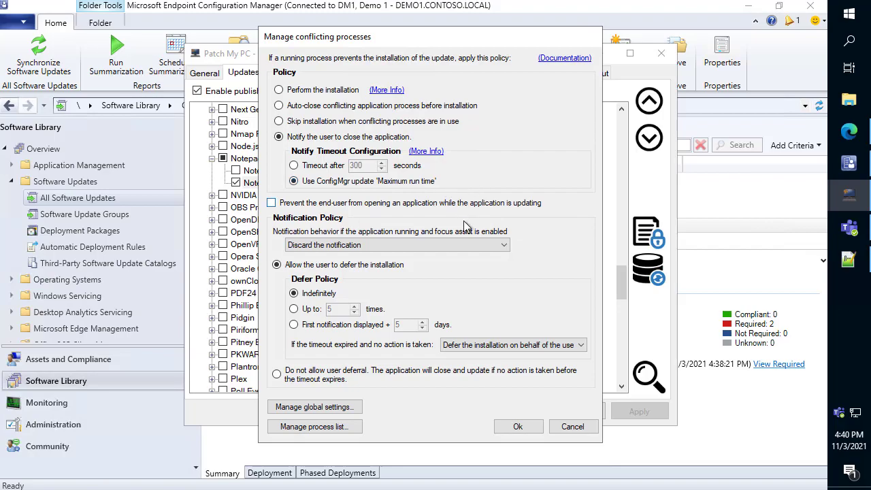
{"action": "left_click", "coordinate": [572, 427]}
{"action": "left_click", "coordinate": [294, 72]}
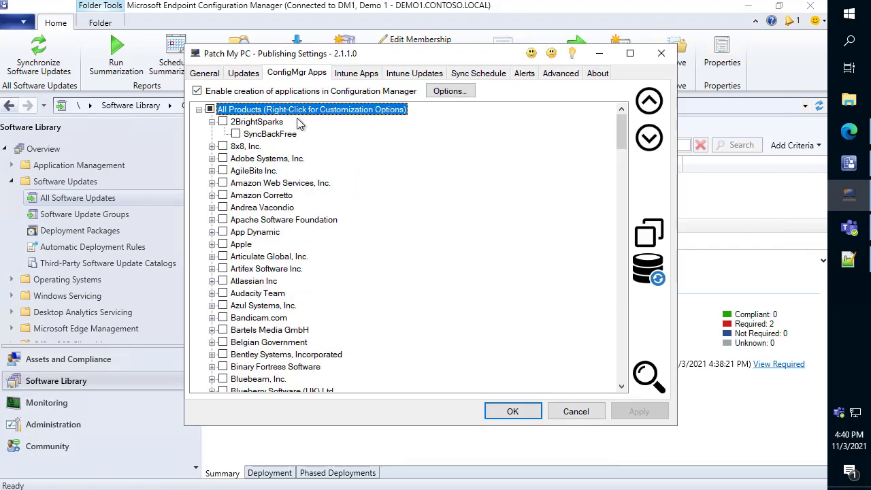
{"action": "right_click", "coordinate": [273, 134]}
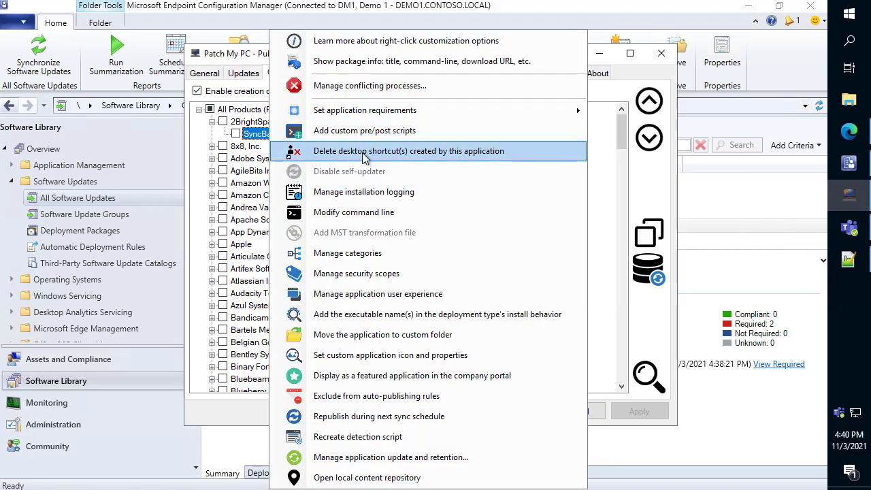
{"action": "left_click", "coordinate": [380, 87]}
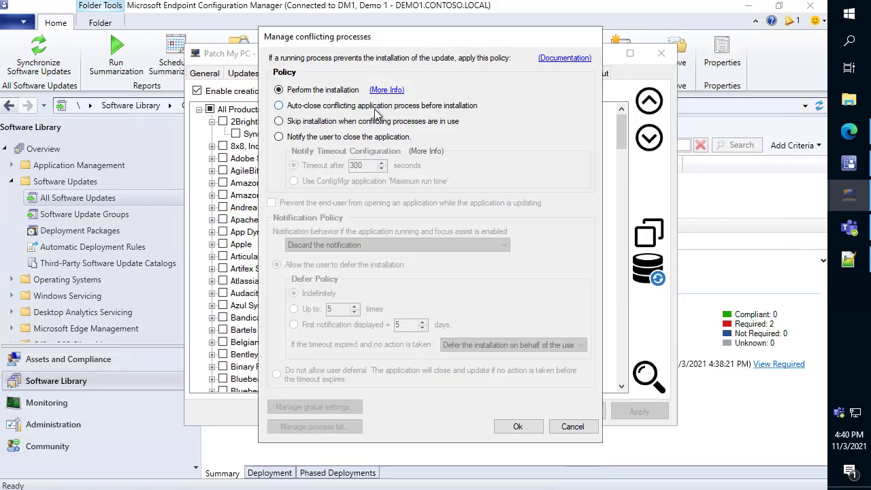
- Try notifying the user to close SyncBackFree with the ConfigMgr application 'Maximum run time' as the timeout, and cancel the settings
{"action": "left_click", "coordinate": [339, 137]}
{"action": "left_click", "coordinate": [320, 185]}
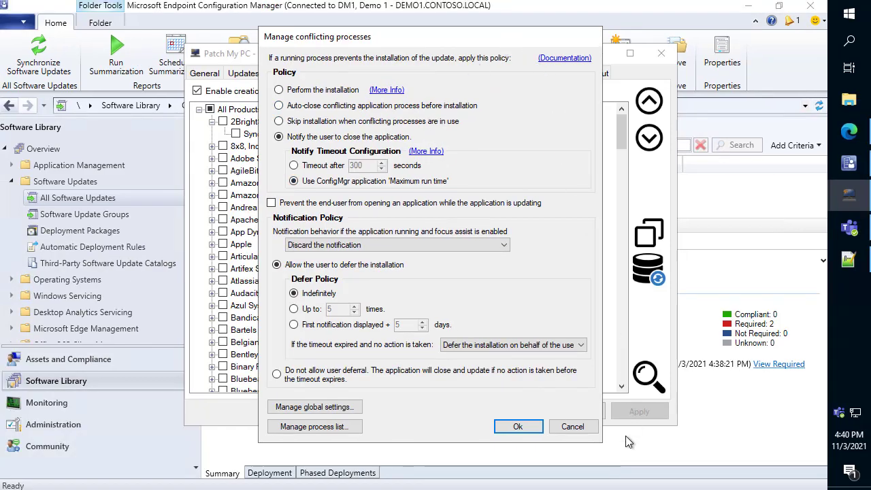
{"action": "left_click", "coordinate": [574, 427]}
- Search the Intune apps for "notepad" and open the conflicting process settings of Notepad++ (x64)
{"action": "left_click", "coordinate": [356, 74]}
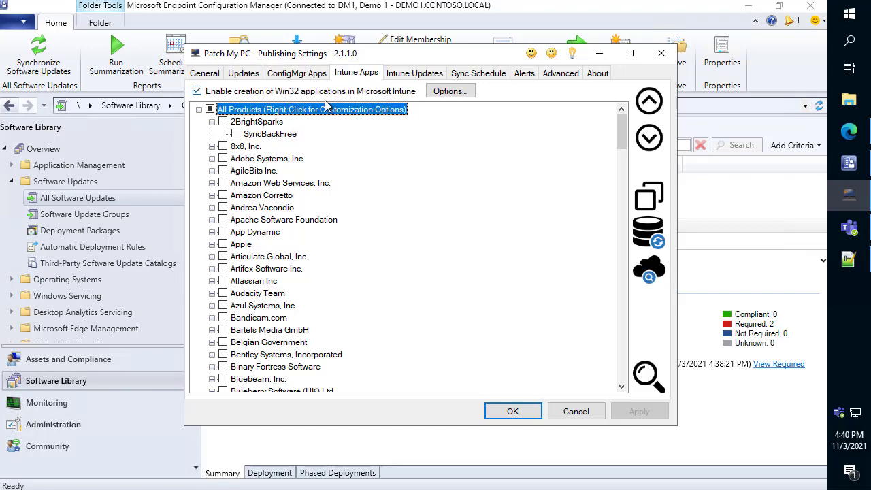
{"action": "right_click", "coordinate": [267, 111]}
{"action": "left_click", "coordinate": [239, 172]}
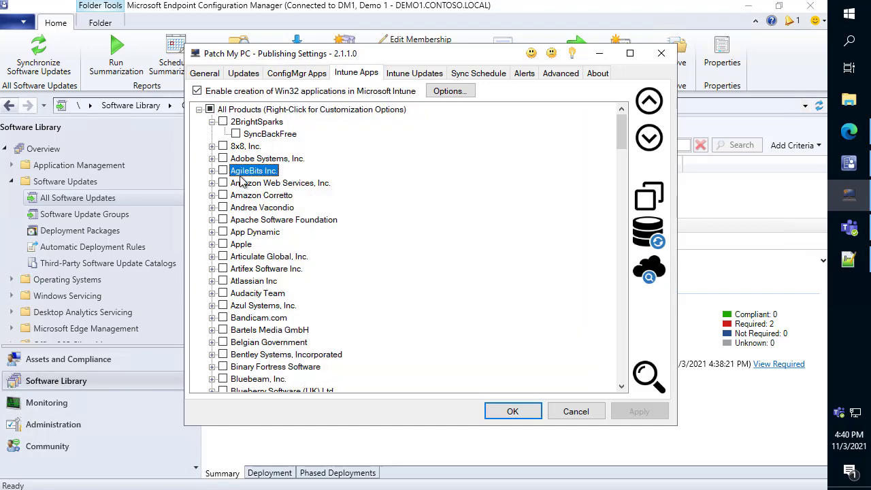
{"action": "key", "text": "ctrl+f"}
{"action": "type", "text": "notepad"}
{"action": "key", "text": "Return"}
{"action": "scroll", "coordinate": [296, 259], "scroll_direction": "down", "scroll_amount": 2}
{"action": "right_click", "coordinate": [296, 305]}
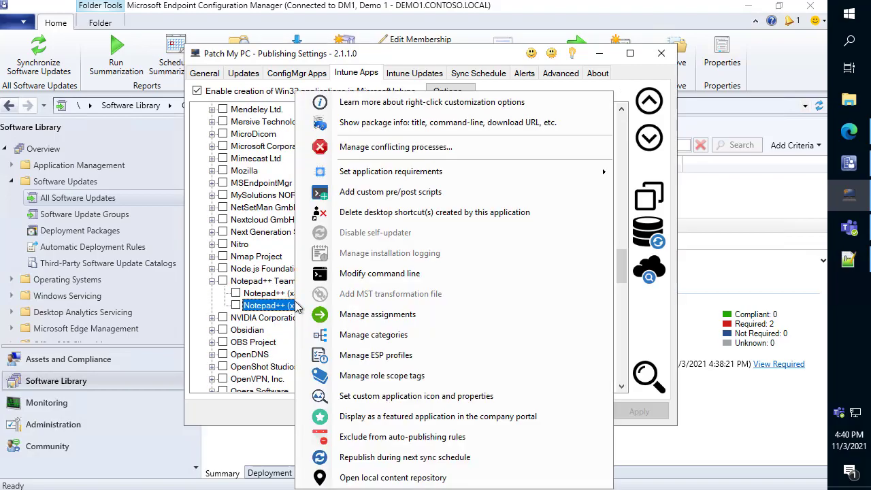
{"action": "left_click", "coordinate": [379, 150]}
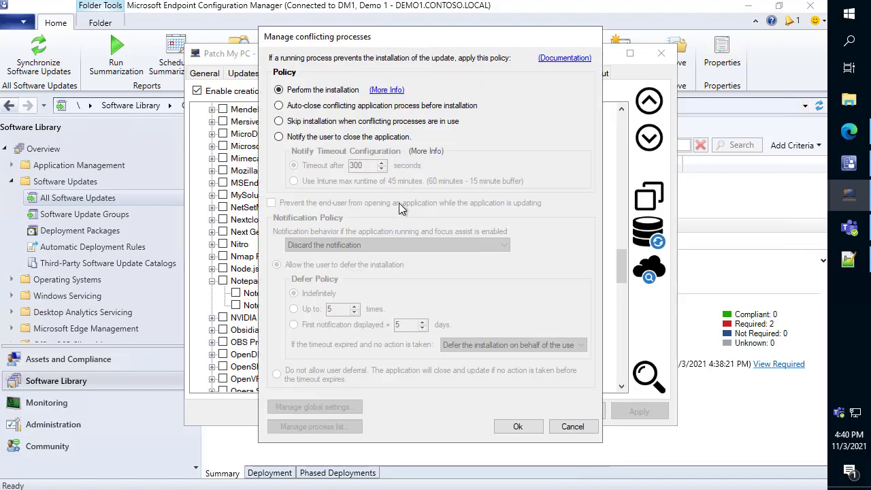
- Try the user notification with the Intune max runtime timeout, mark its 60 minutes and boxed 15 minute buffer on screen, and cancel the settings
{"action": "left_click", "coordinate": [340, 137]}
{"action": "left_click", "coordinate": [341, 183]}
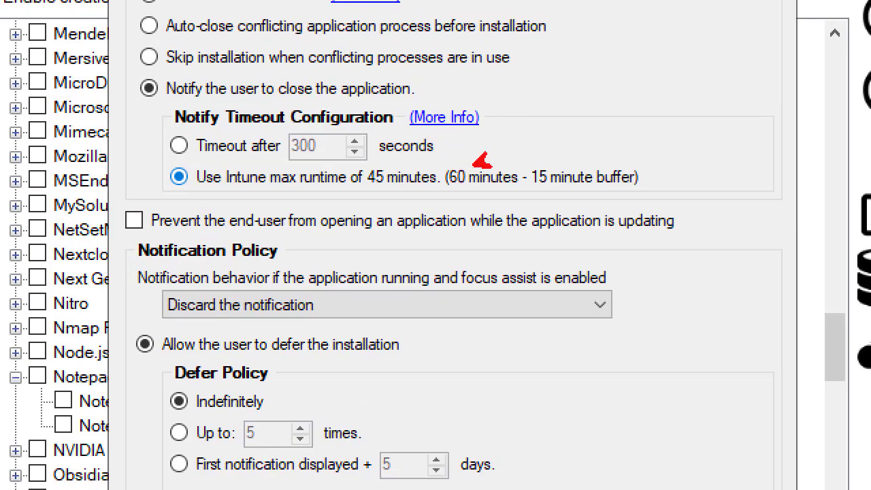
{"action": "left_click_drag", "start_coordinate": [481, 163], "coordinate": [517, 90]}
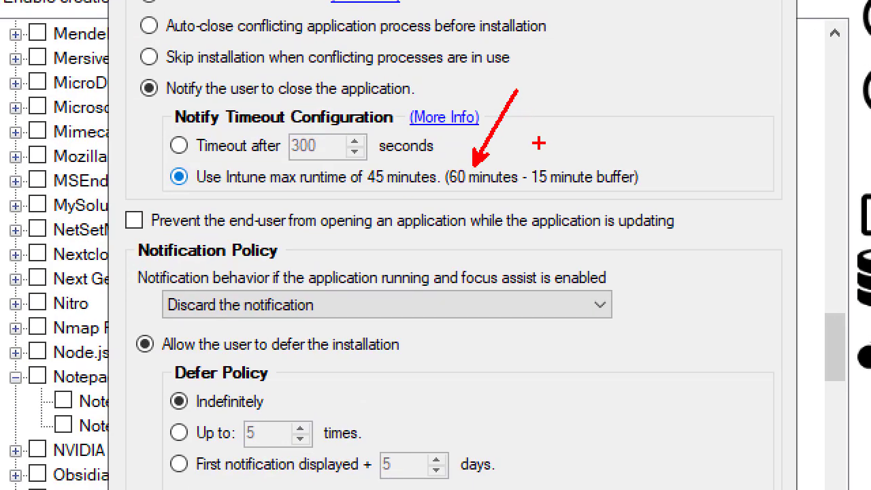
{"action": "left_click_drag", "start_coordinate": [519, 159], "coordinate": [650, 191]}
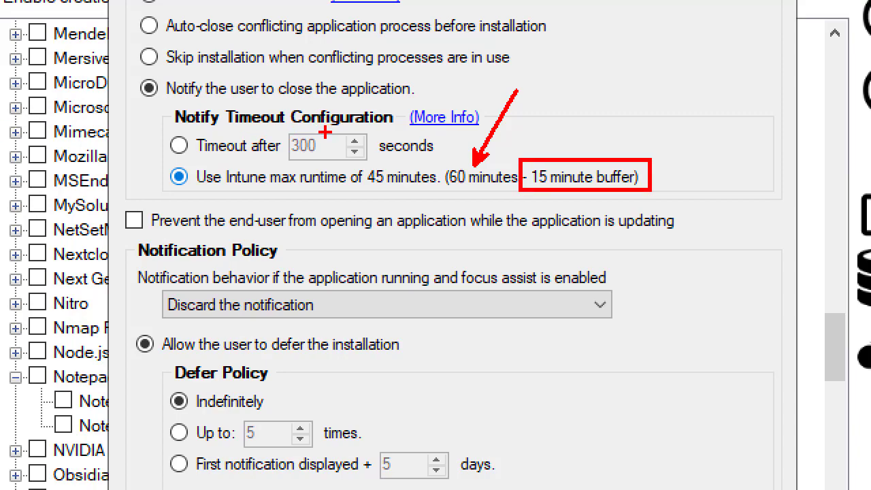
{"action": "left_click_drag", "start_coordinate": [335, 128], "coordinate": [397, 80]}
{"action": "key", "text": "Escape"}
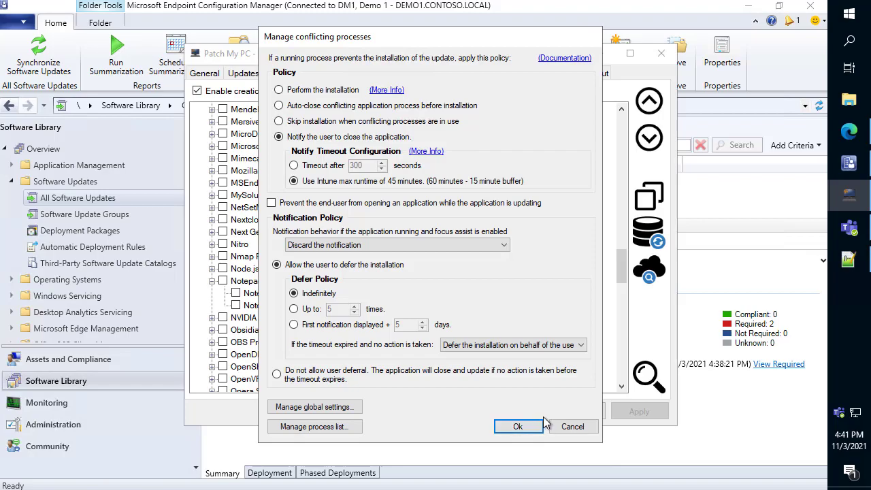
{"action": "left_click", "coordinate": [578, 427]}
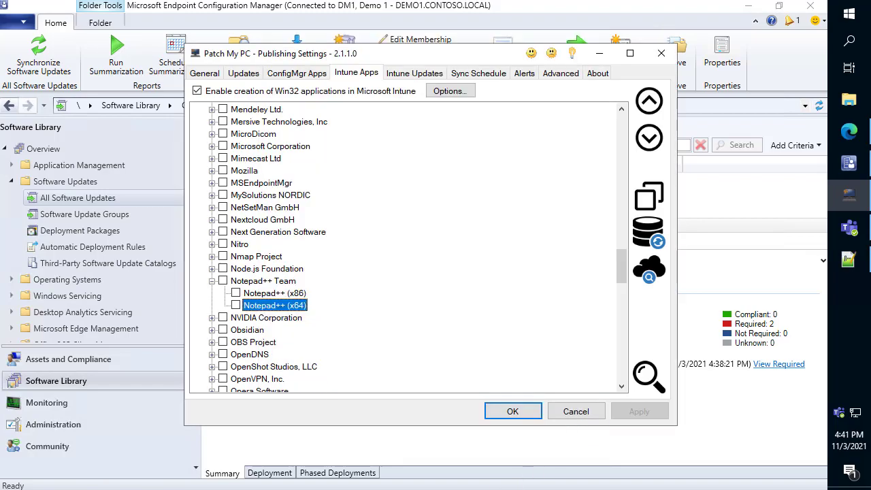
- Open the options for creating Win32 applications in Microsoft Intune
{"action": "left_click", "coordinate": [450, 91]}
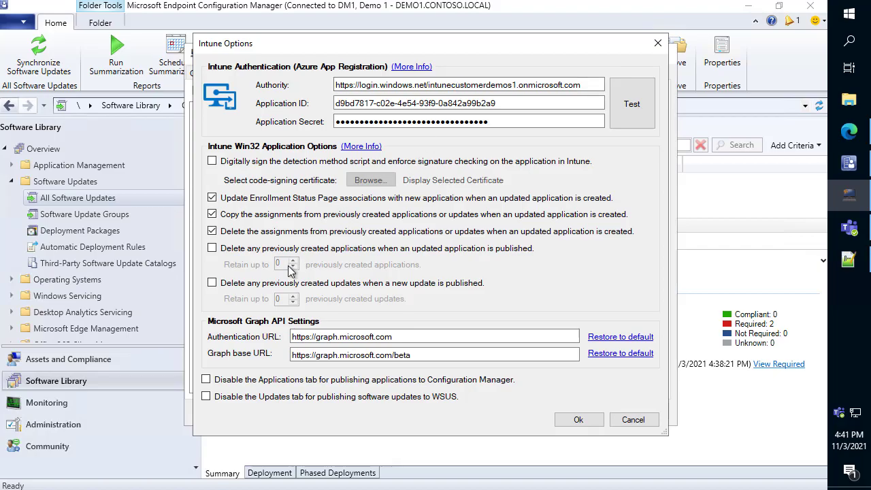
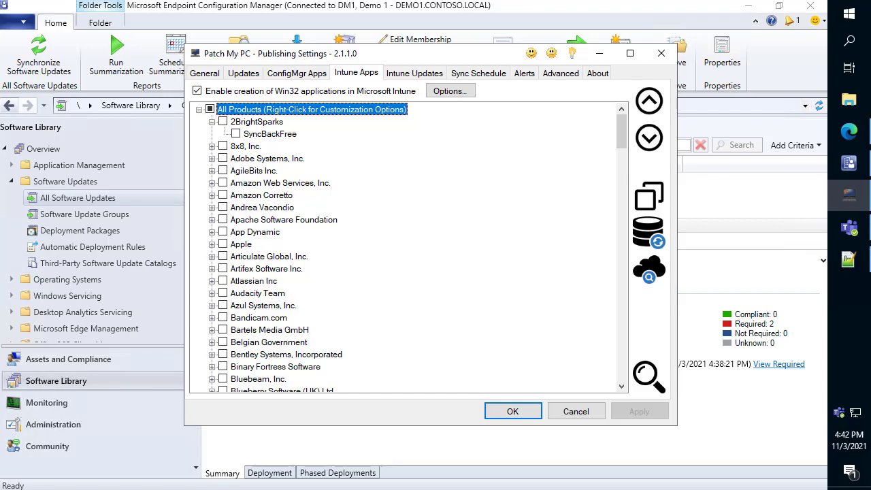
- Search the ConfigMgr apps for "notepad"
{"action": "left_click", "coordinate": [303, 75]}
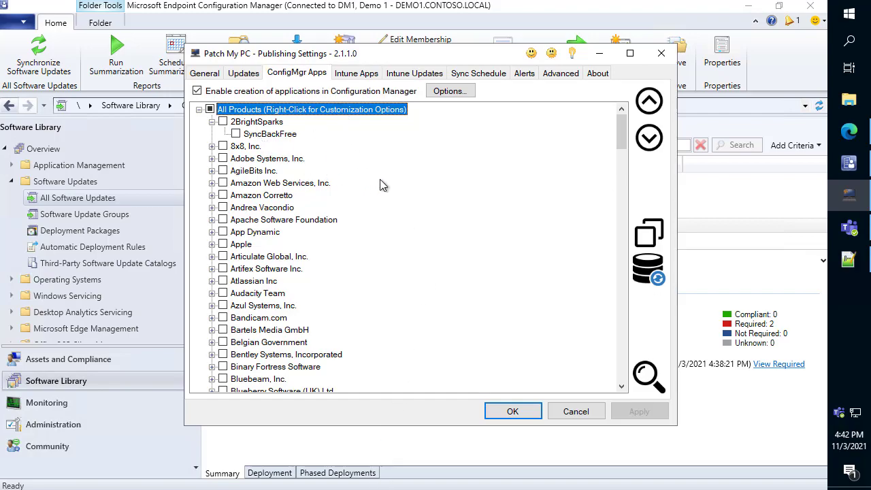
{"action": "key", "text": "ctrl+f"}
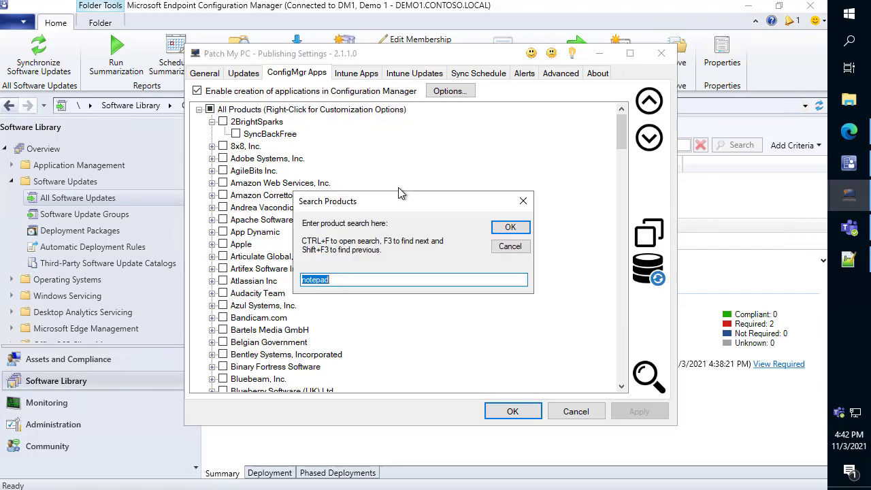
{"action": "key", "text": "Return"}
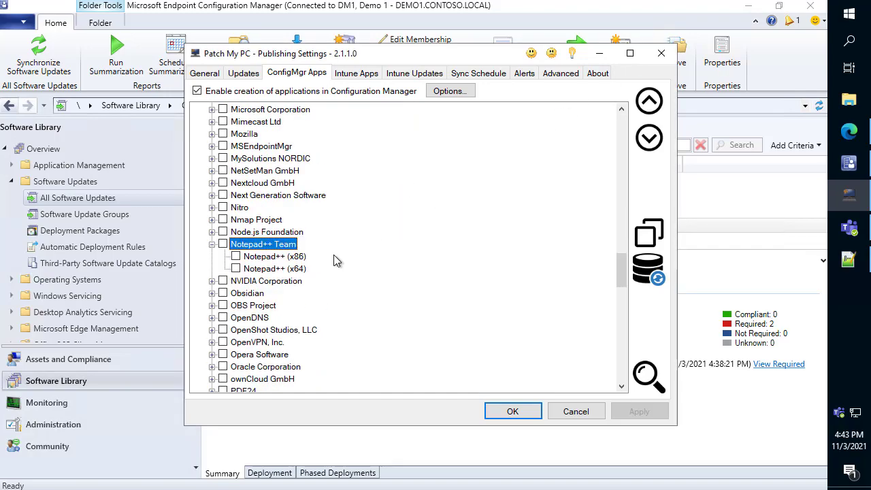
- Search the third-party updates for "notepad" and open the conflicting process settings of Notepad++ (x64) (Full Content)
{"action": "left_click", "coordinate": [243, 72]}
{"action": "key", "text": "ctrl+f"}
{"action": "type", "text": "notepad"}
{"action": "key", "text": "Return"}
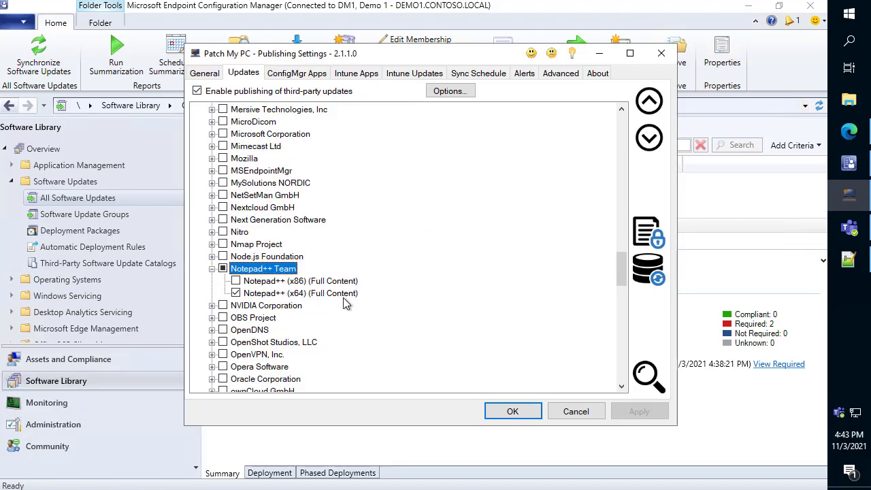
{"action": "right_click", "coordinate": [345, 294]}
{"action": "left_click", "coordinate": [403, 285]}
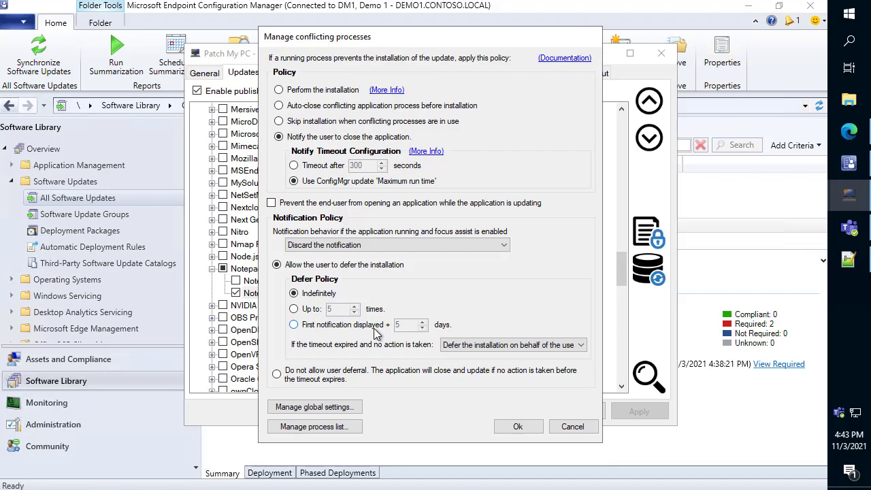
- Open the global settings for conflicting processes and place that dialog beside the Notepad++ conflicting process settings
{"action": "left_click_drag", "start_coordinate": [384, 41], "coordinate": [188, 40]}
{"action": "left_click", "coordinate": [138, 403]}
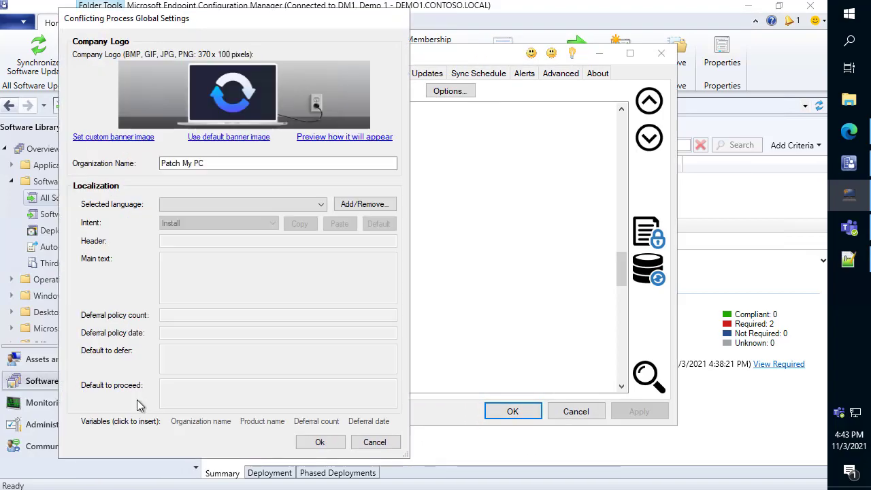
{"action": "left_click_drag", "start_coordinate": [226, 25], "coordinate": [607, 17]}
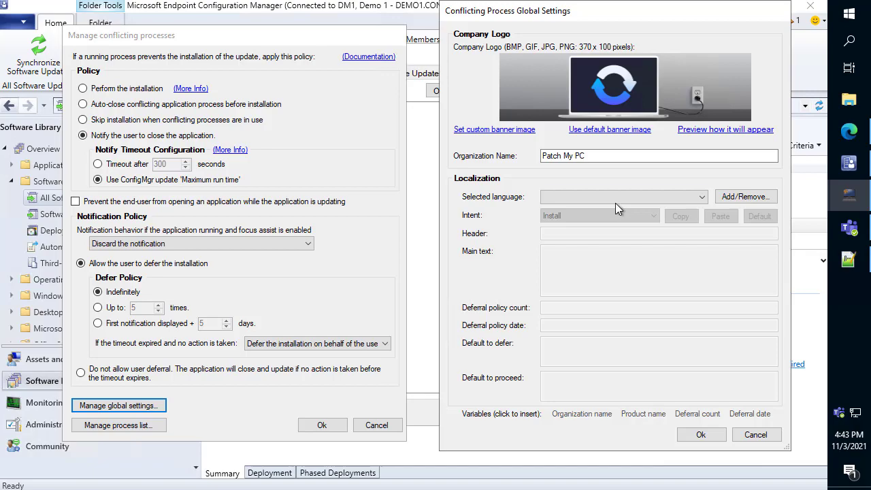
- Find Swedish with the search "swe" and try adding it to the notification languages
{"action": "left_click", "coordinate": [633, 197]}
{"action": "left_click", "coordinate": [760, 198]}
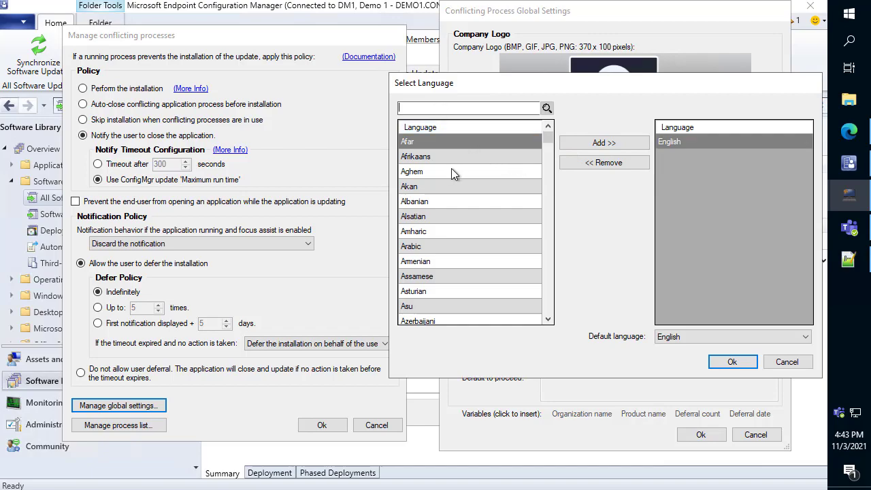
{"action": "scroll", "coordinate": [458, 157], "scroll_direction": "down", "scroll_amount": 5}
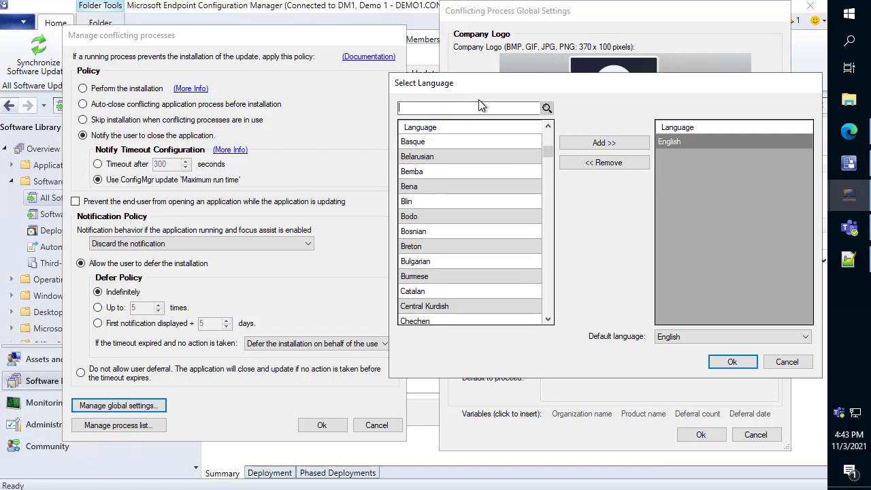
{"action": "type", "text": "swe"}
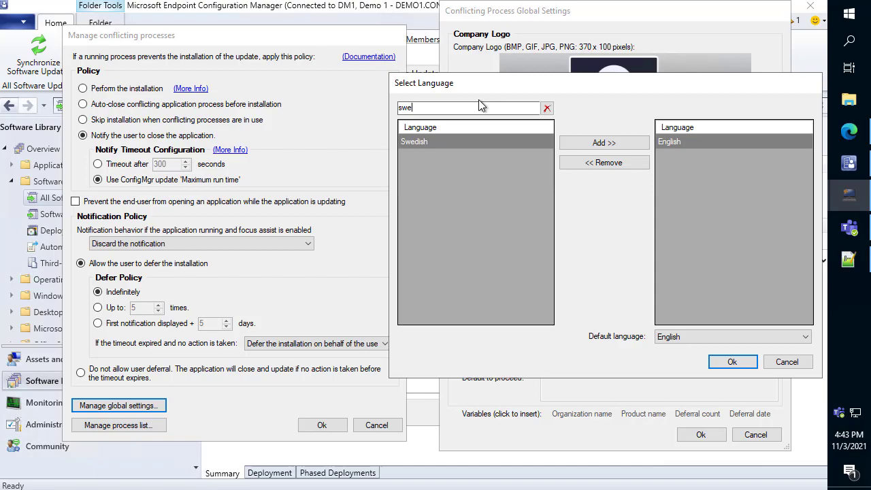
{"action": "left_click", "coordinate": [604, 143]}
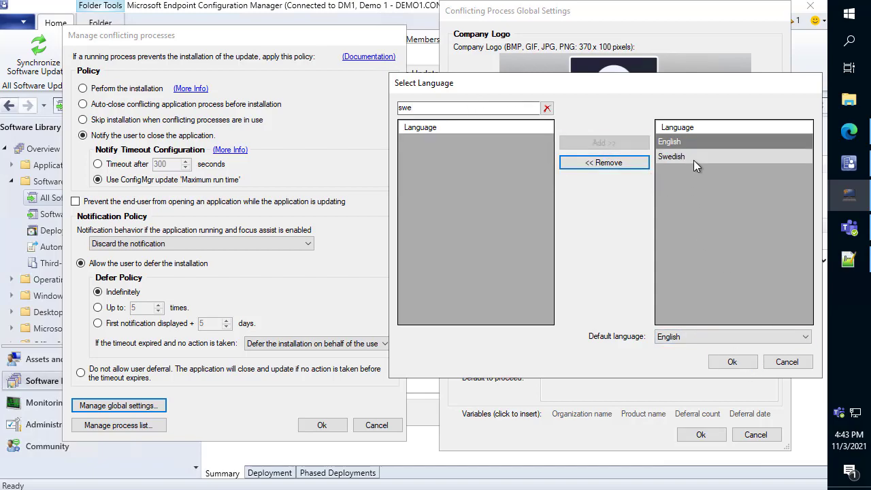
{"action": "left_click", "coordinate": [732, 361]}
- Select Swedish with the Install intent and try filling its notification fields with the default texts
{"action": "left_click", "coordinate": [609, 202]}
{"action": "left_click", "coordinate": [578, 219]}
{"action": "left_click", "coordinate": [574, 232]}
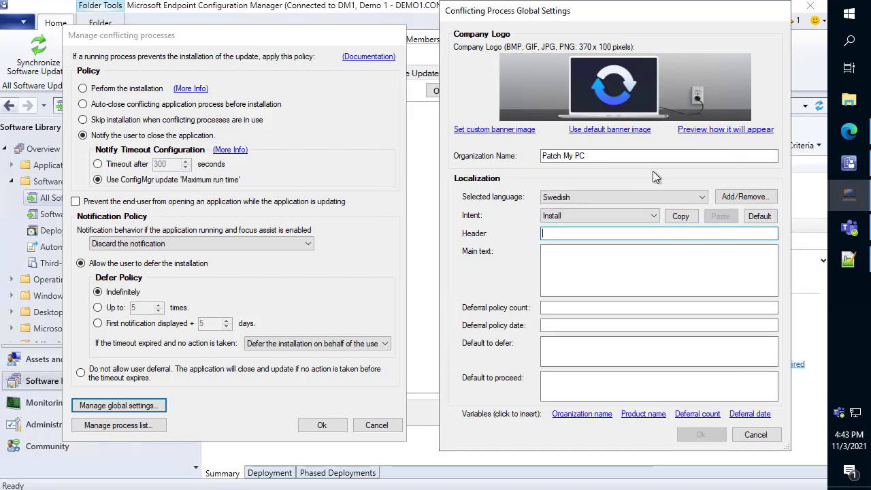
{"action": "left_click", "coordinate": [761, 218]}
{"action": "left_click", "coordinate": [645, 268]}
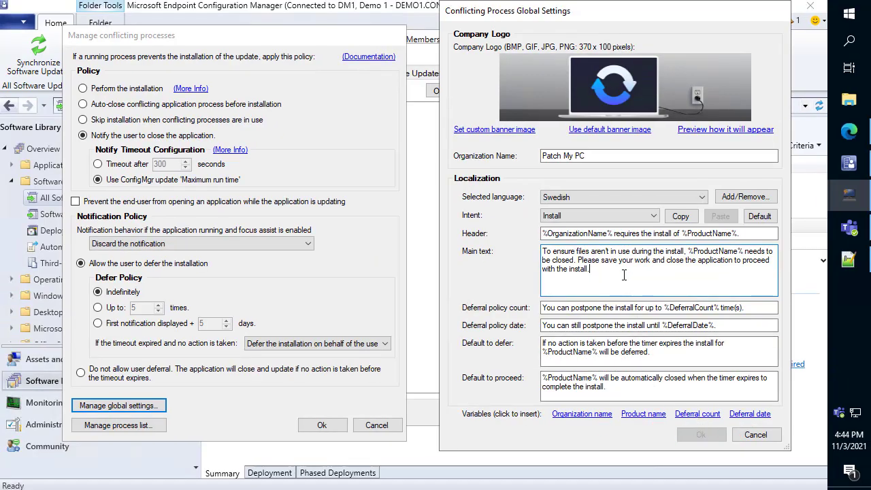
- Examine the header, main text and insertable variables of the Swedish install notification, and the list of available languages
{"action": "left_click_drag", "start_coordinate": [539, 115], "coordinate": [463, 40]}
{"action": "left_click_drag", "start_coordinate": [586, 235], "coordinate": [545, 251]}
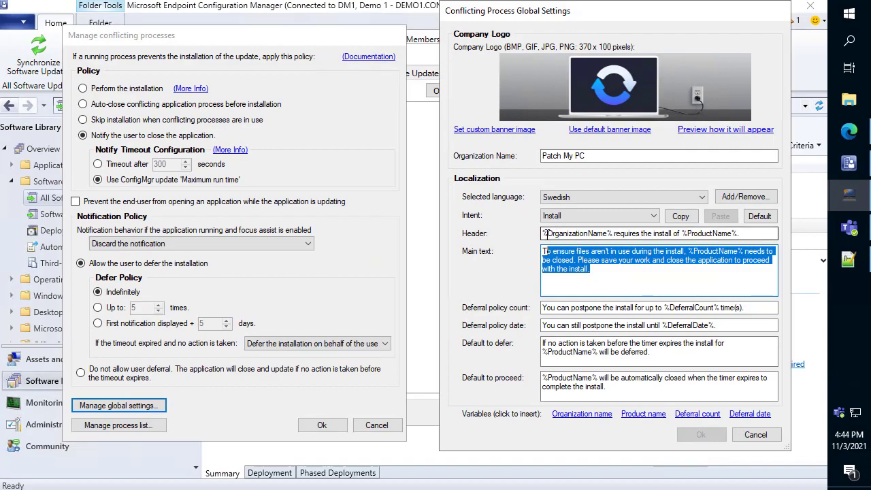
{"action": "left_click", "coordinate": [585, 281]}
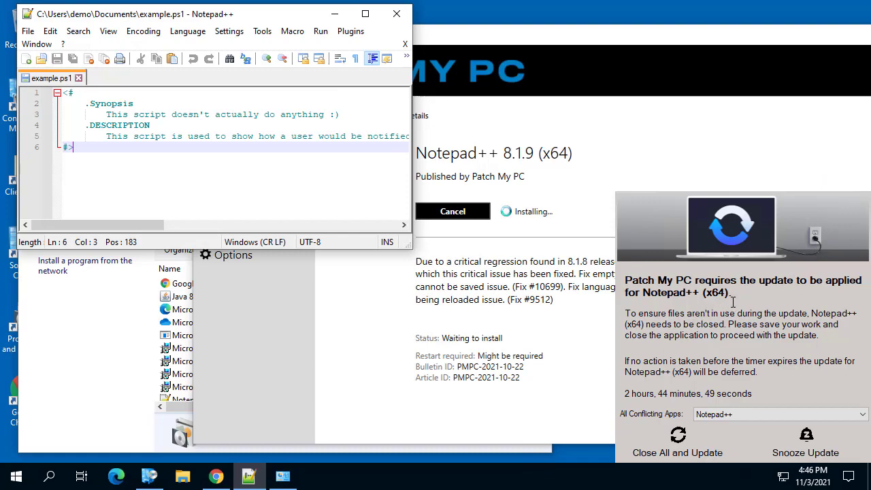
{"action": "left_click_drag", "start_coordinate": [733, 301], "coordinate": [824, 355]}
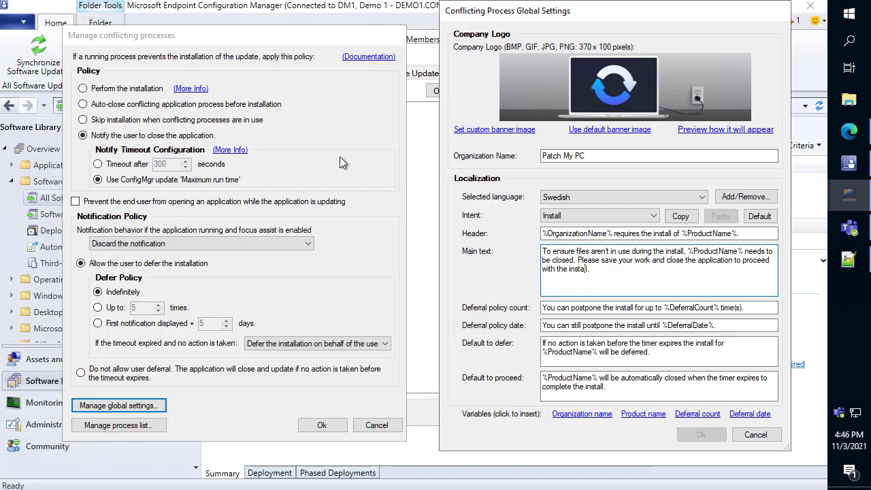
{"action": "left_click_drag", "start_coordinate": [654, 279], "coordinate": [525, 234]}
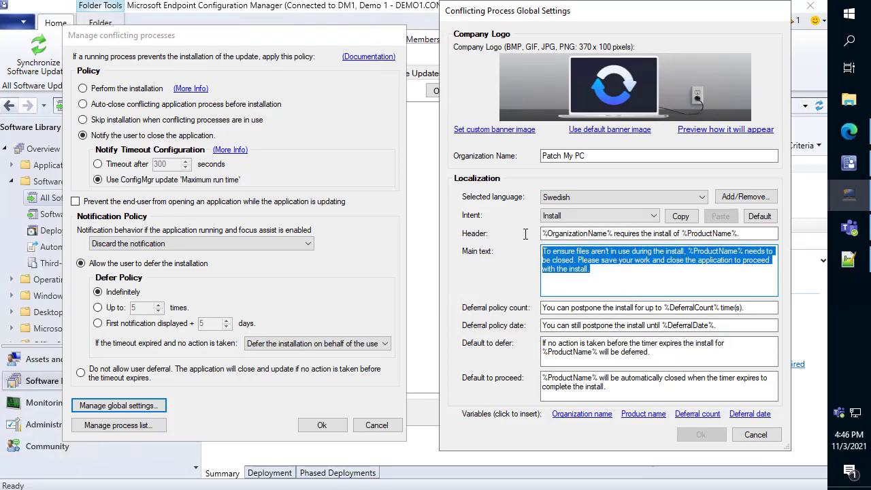
{"action": "left_click", "coordinate": [591, 198]}
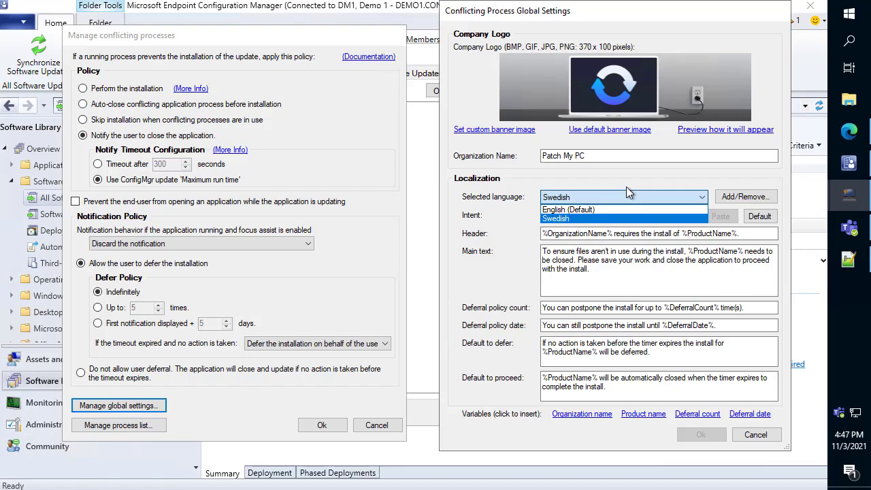
{"action": "left_click", "coordinate": [640, 273]}
{"action": "left_click_drag", "start_coordinate": [614, 268], "coordinate": [512, 238]}
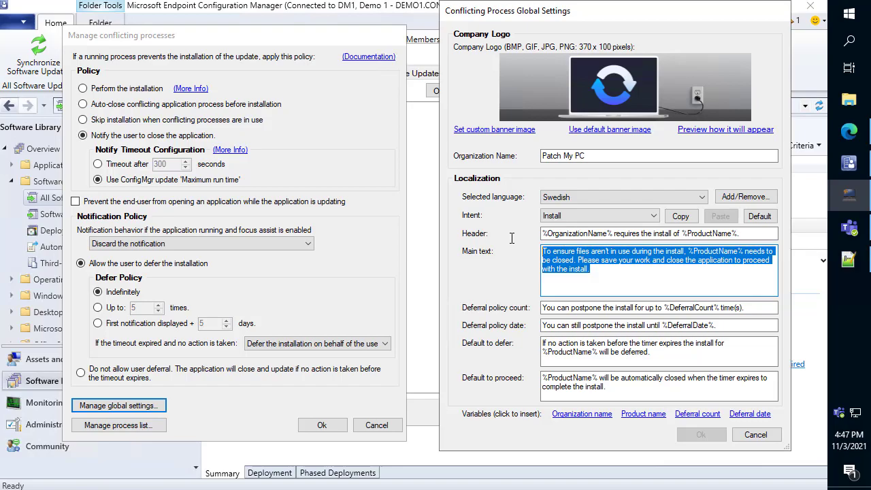
- Try the default install texts for English (Default), and cancel both the global and the Notepad++ conflicting process settings
{"action": "left_click", "coordinate": [585, 196]}
{"action": "left_click", "coordinate": [599, 209]}
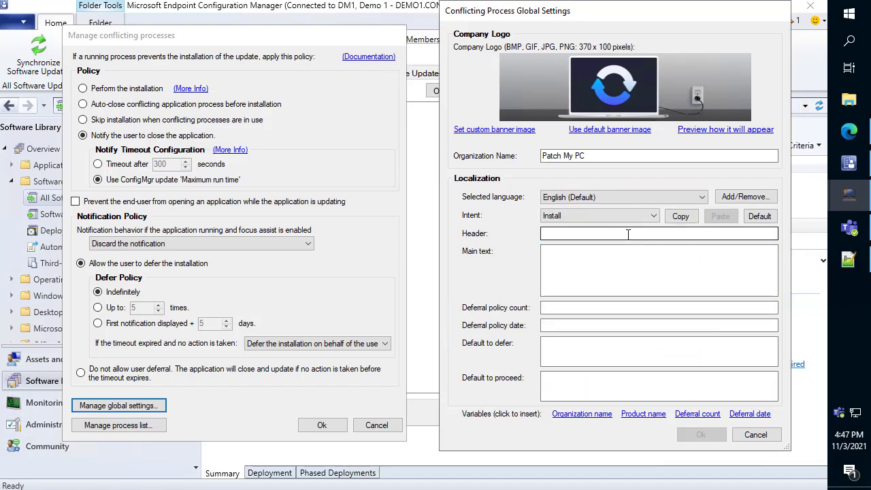
{"action": "left_click", "coordinate": [760, 216]}
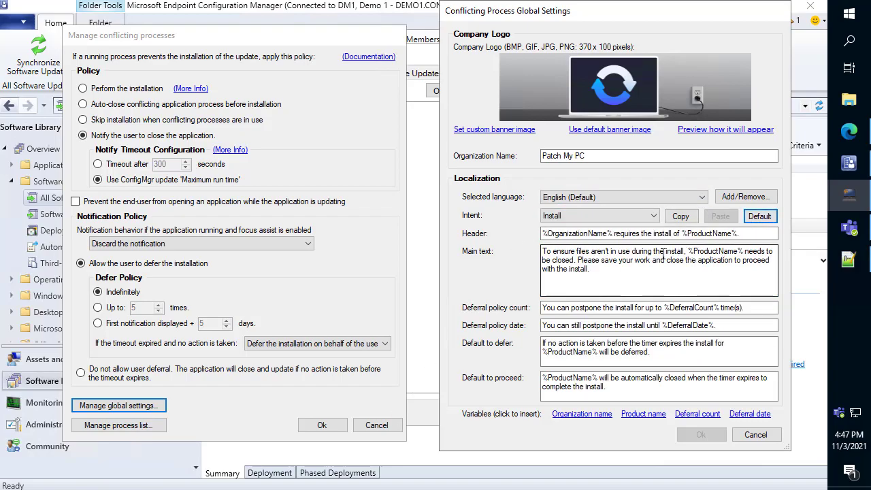
{"action": "triple_click", "coordinate": [599, 272]}
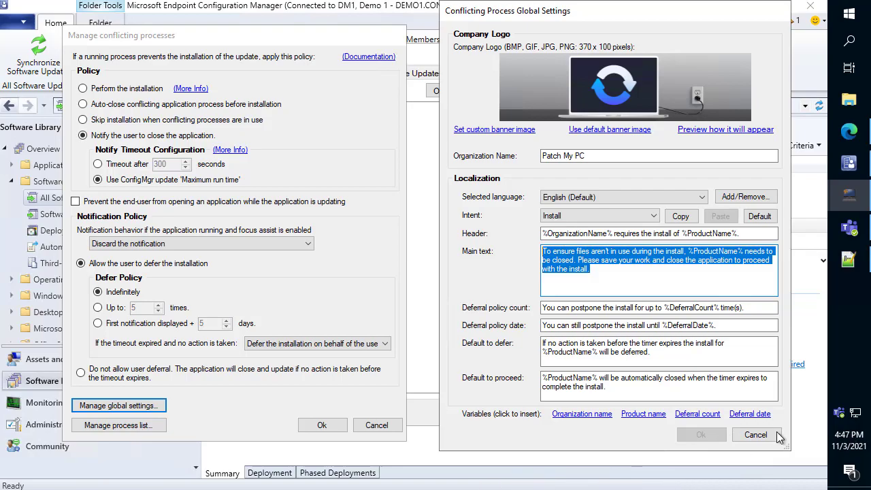
{"action": "left_click", "coordinate": [756, 435]}
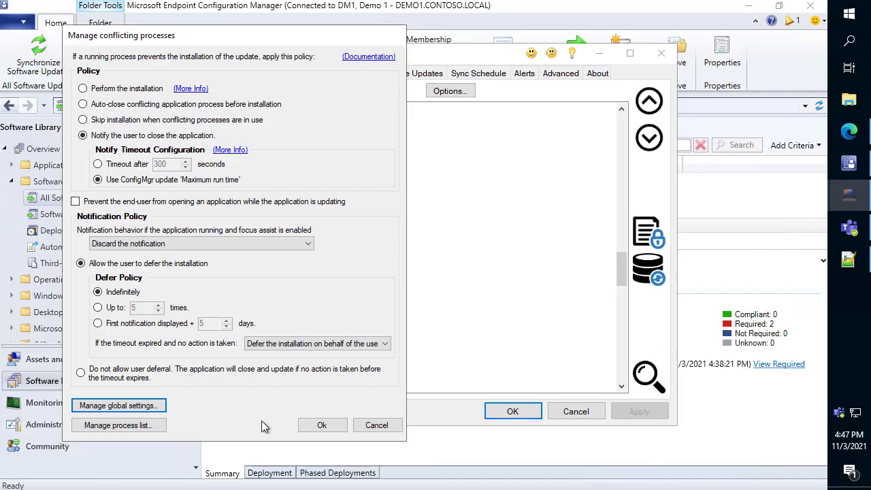
{"action": "left_click", "coordinate": [376, 425]}
- Search the ConfigMgr apps for Google Chrome
{"action": "left_click", "coordinate": [300, 72]}
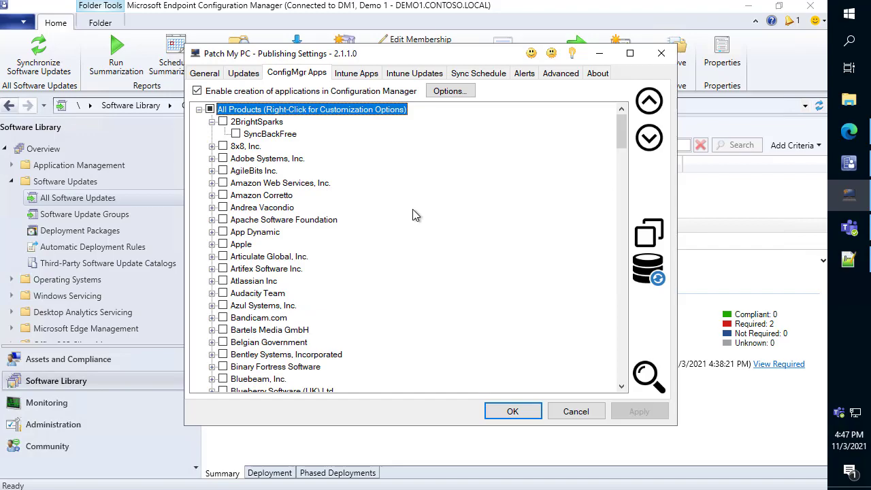
{"action": "key", "text": "ctrl+f"}
{"action": "type", "text": "google chrom"}
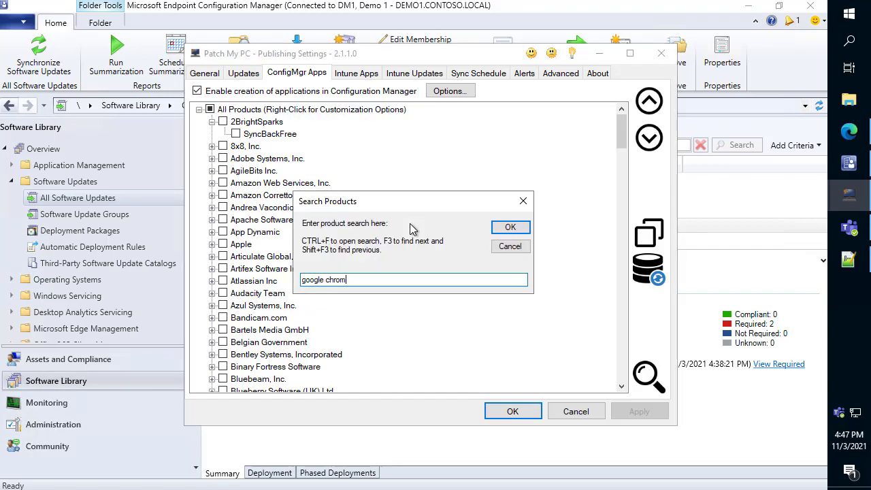
{"action": "key", "text": "Return"}
{"action": "scroll", "coordinate": [410, 228], "scroll_direction": "down", "scroll_amount": 3}
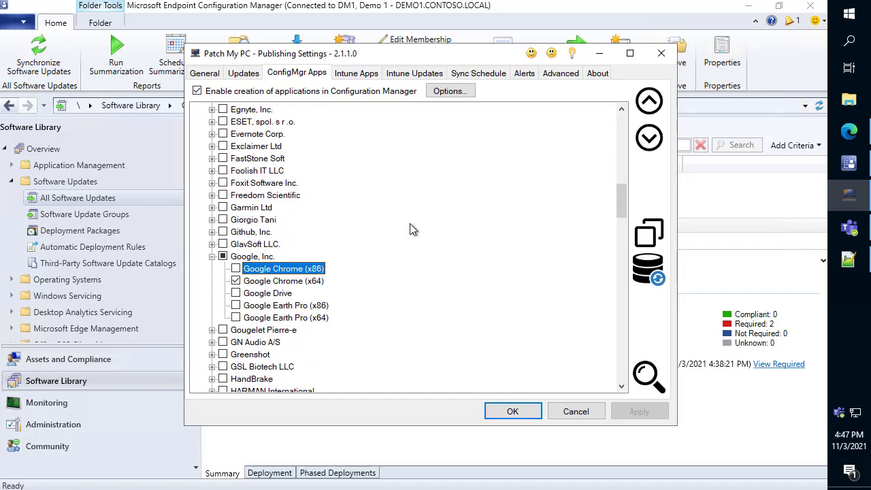
- Show the customization options of the ConfigMgr app Google Chrome (x64), mark 'Republish during next sync schedule' with a box, and close the options
{"action": "right_click", "coordinate": [309, 282]}
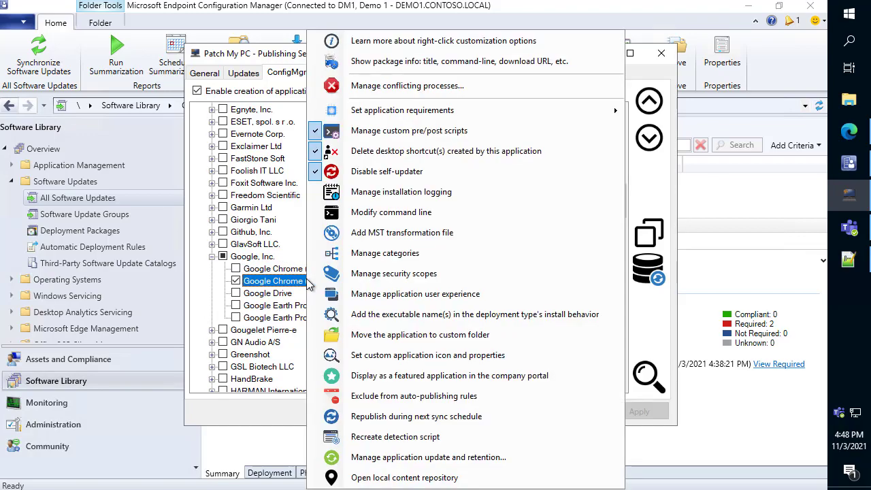
{"action": "left_click", "coordinate": [438, 416]}
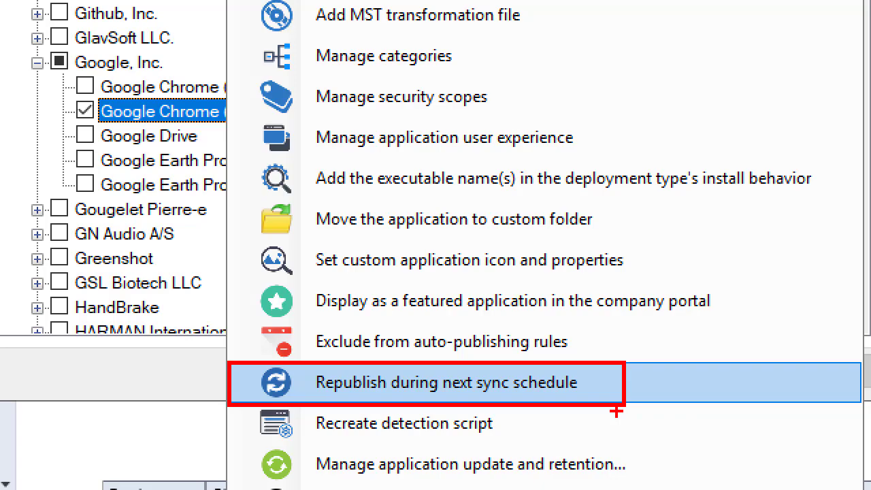
{"action": "key", "text": "Escape"}
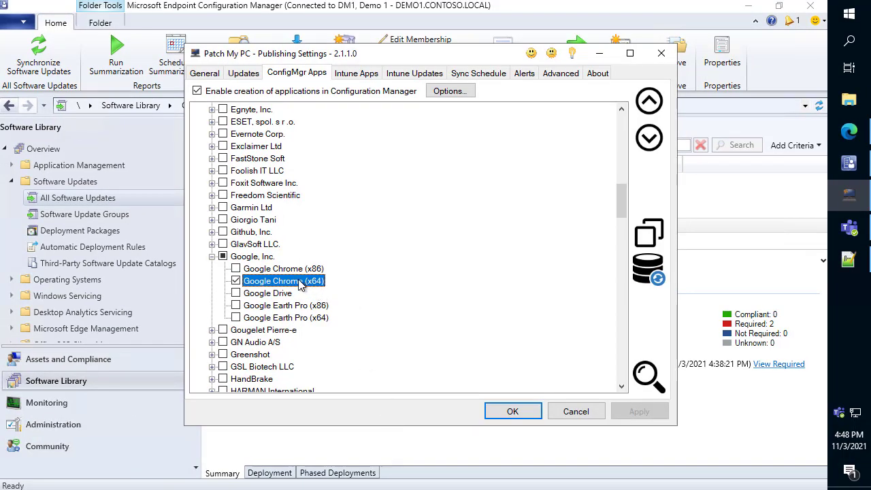
{"action": "right_click", "coordinate": [301, 285]}
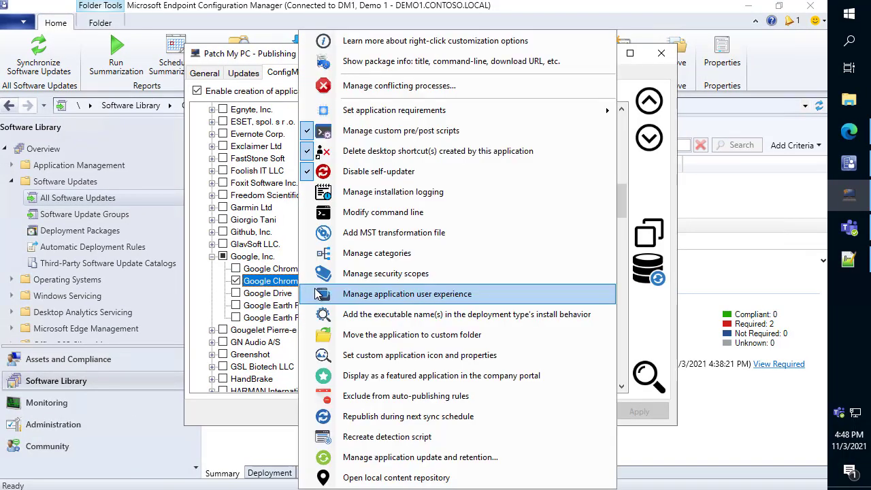
{"action": "left_click", "coordinate": [254, 416]}
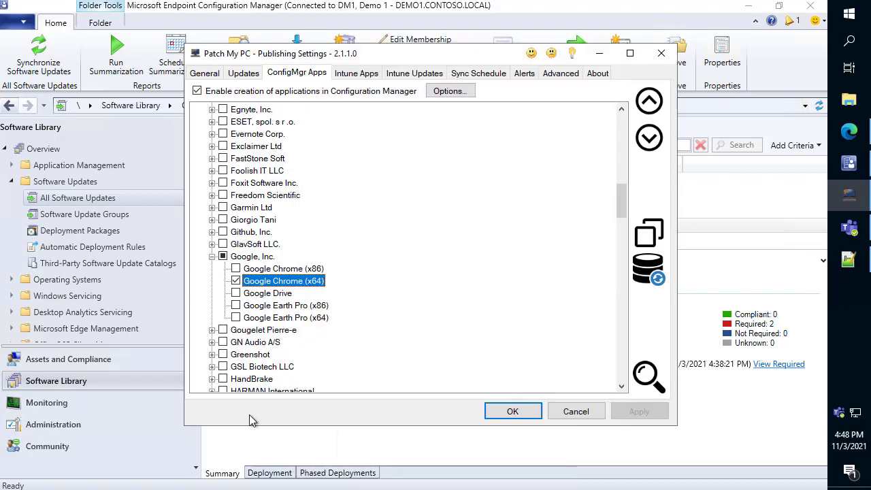
- Search the Intune apps for "google chrome" and mark the 'Republish during next sync schedule' option of Google Chrome (x64) with a box
{"action": "left_click", "coordinate": [376, 75]}
{"action": "key", "text": "ctrl+f"}
{"action": "type", "text": "gogoel"}
{"action": "key", "text": "ctrl+a"}
{"action": "type", "text": "google chrome"}
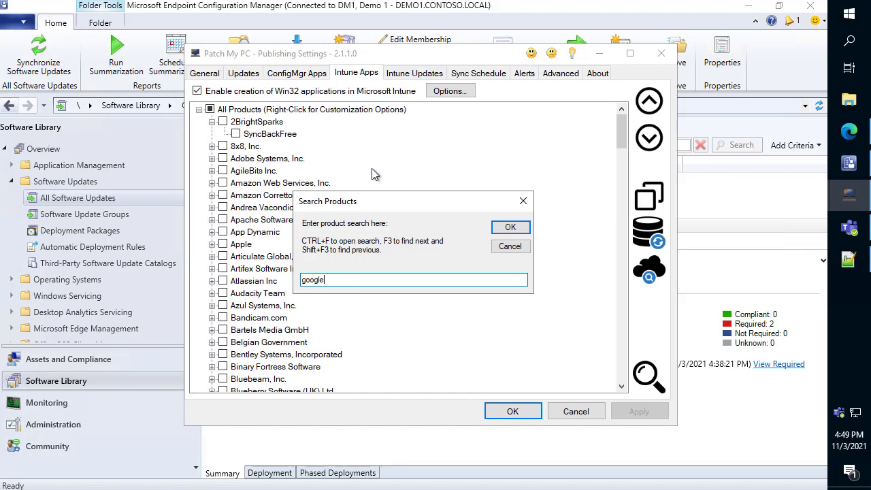
{"action": "key", "text": "Return"}
{"action": "scroll", "coordinate": [367, 190], "scroll_direction": "down", "scroll_amount": 3}
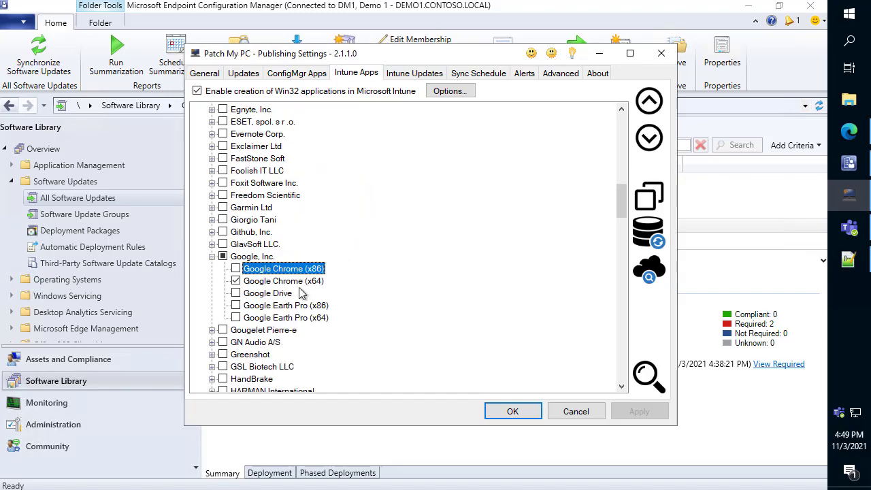
{"action": "right_click", "coordinate": [295, 282]}
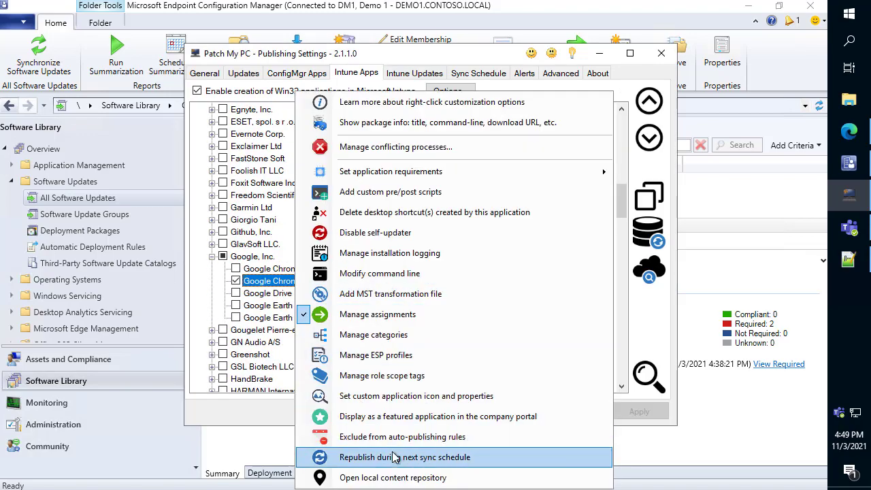
{"action": "left_click", "coordinate": [344, 458]}
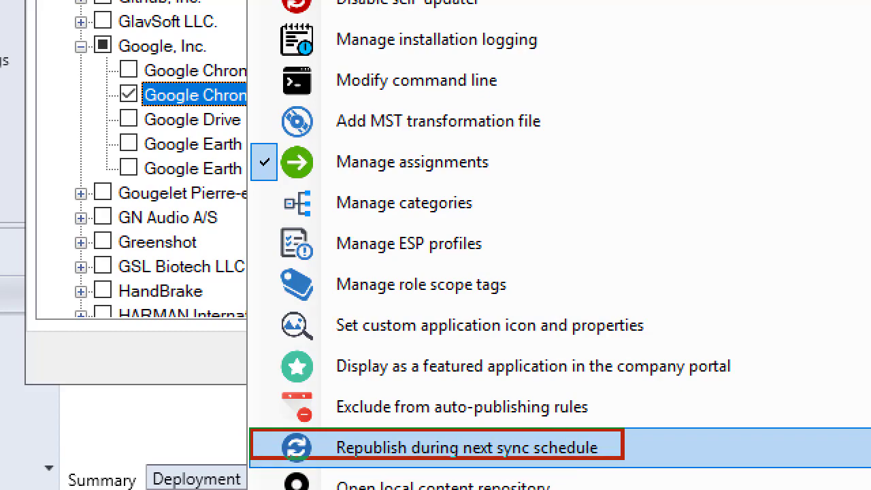
- Disable the self-updater of the Intune app Google Chrome (x64) and set its desktop shortcuts to be deleted
{"action": "key", "text": "Escape"}
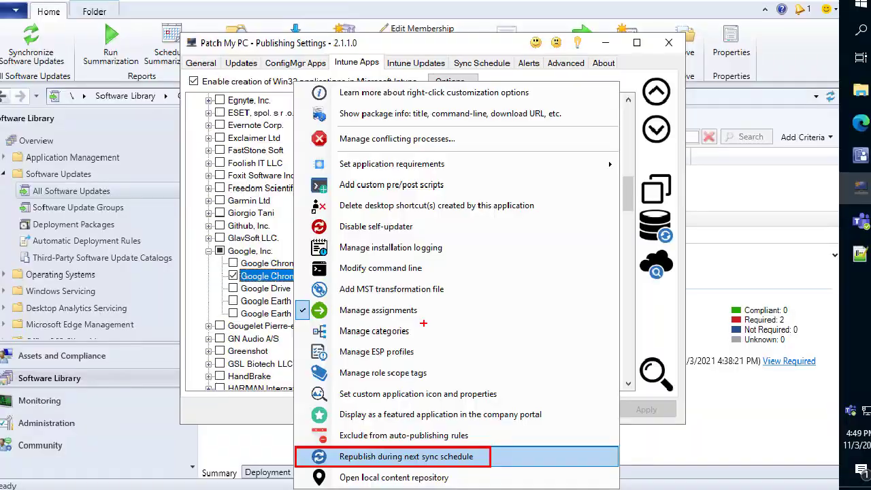
{"action": "right_click", "coordinate": [311, 283]}
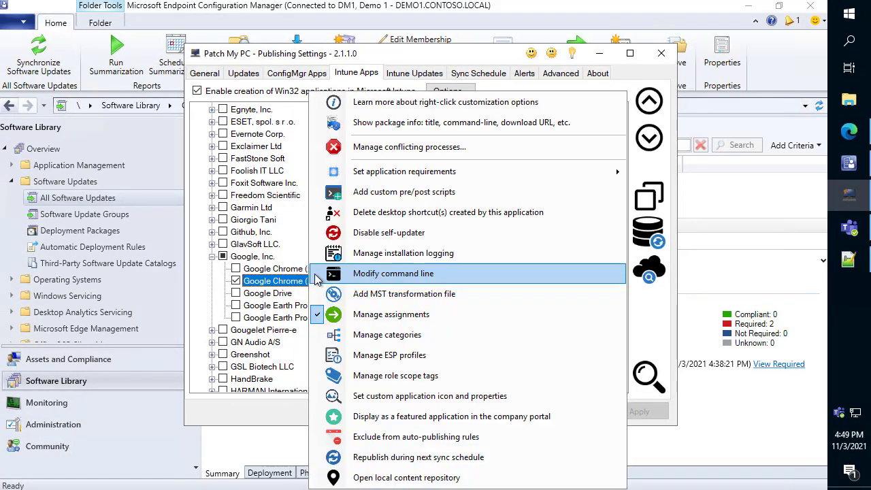
{"action": "left_click", "coordinate": [340, 178]}
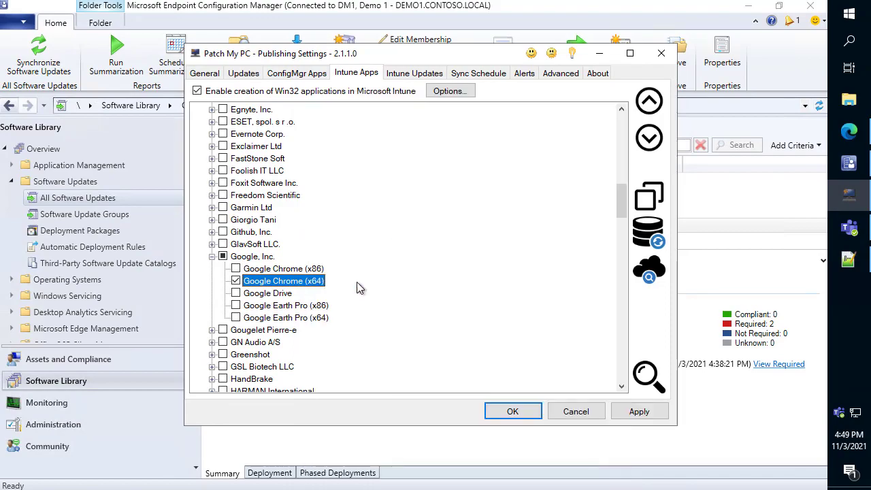
{"action": "right_click", "coordinate": [300, 283]}
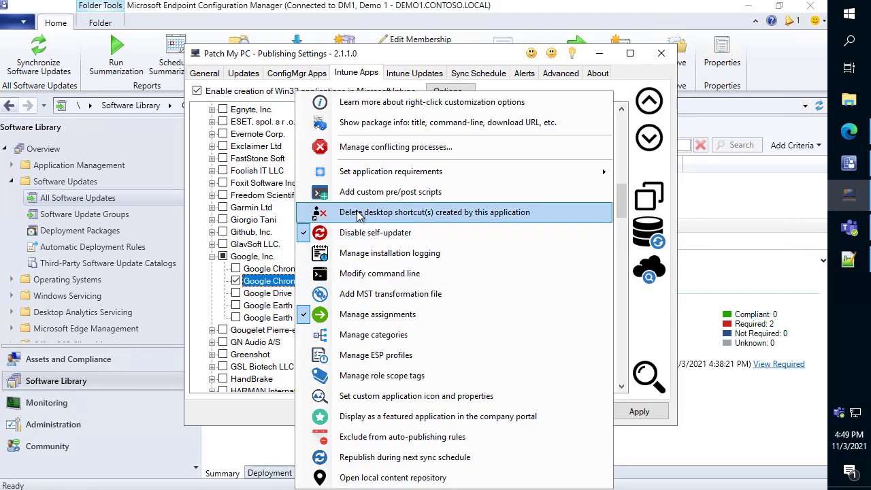
{"action": "left_click", "coordinate": [358, 214]}
- Add Set-GoogleChrome-Homepage.ps1 from the Scripts folder as the install post script of Google Chrome (x64)
{"action": "right_click", "coordinate": [303, 283]}
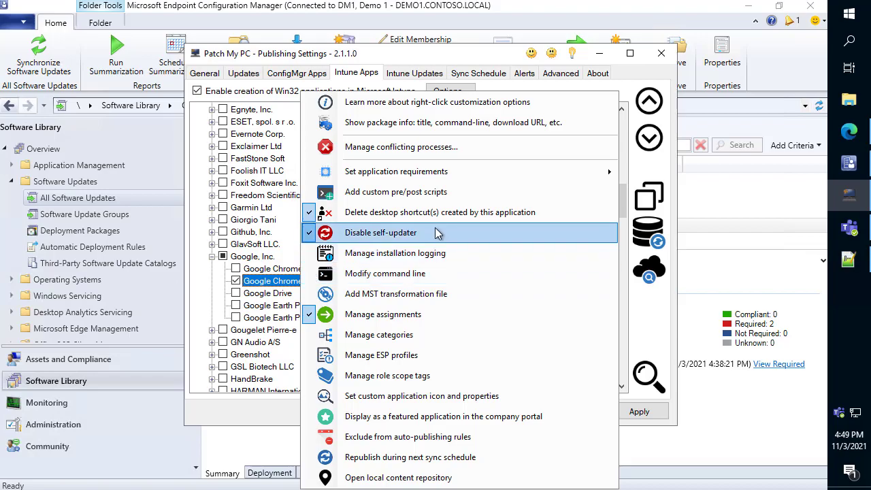
{"action": "left_click", "coordinate": [436, 194]}
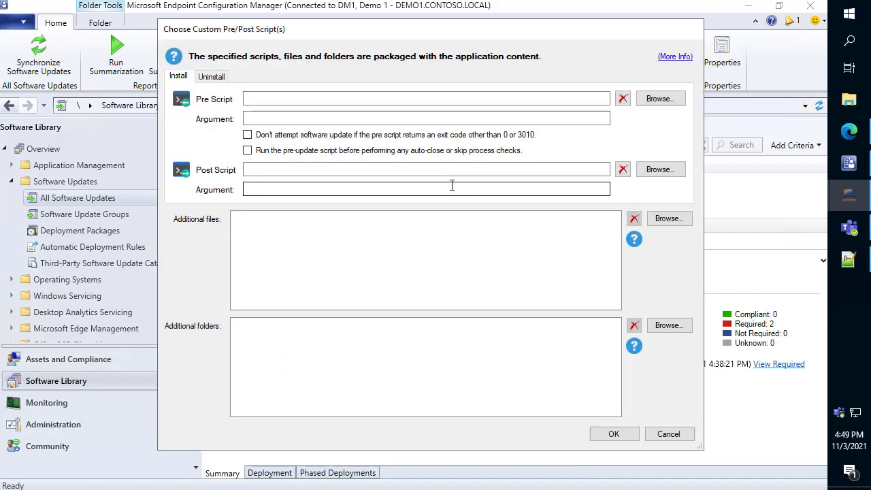
{"action": "left_click", "coordinate": [652, 170]}
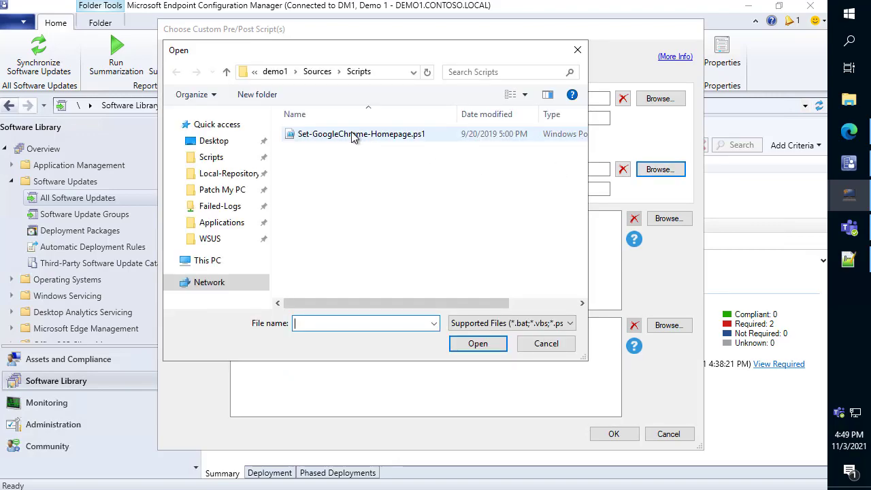
{"action": "double_click", "coordinate": [316, 136]}
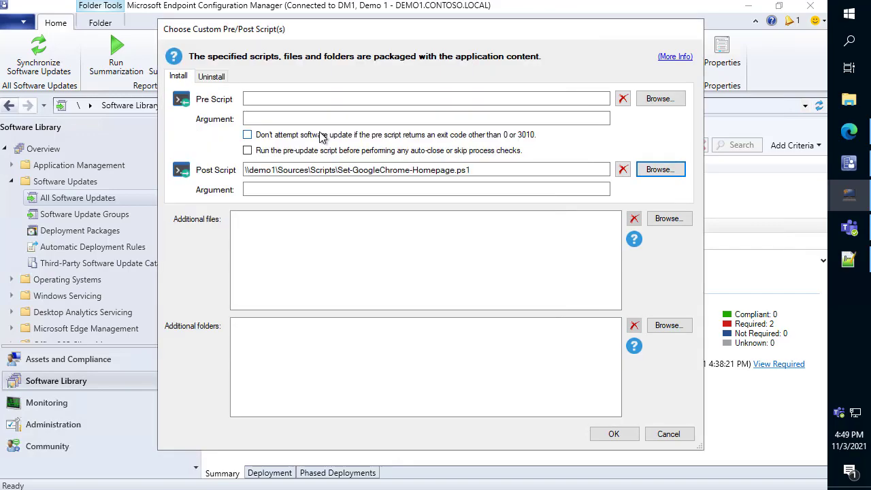
{"action": "left_click", "coordinate": [613, 433]}
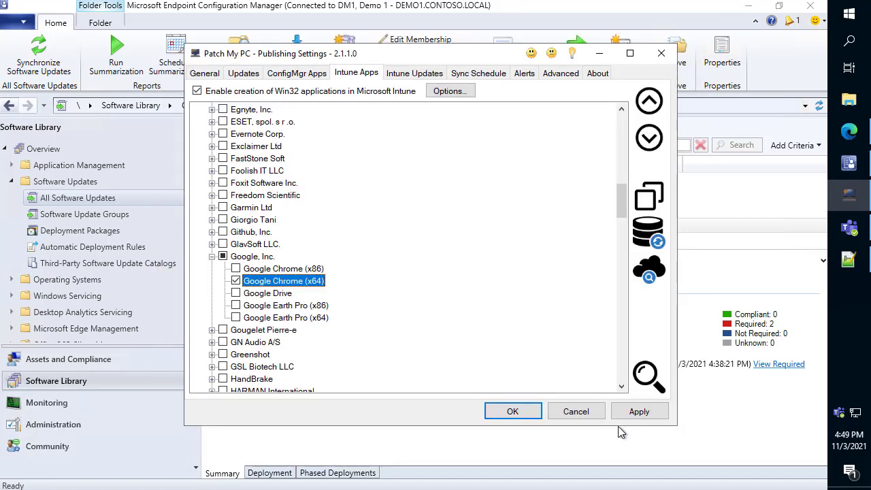
- Show the customization options of the Intune app Google Chrome (x64) and draw a box around 'Republish during next sync schedule'
{"action": "right_click", "coordinate": [315, 282]}
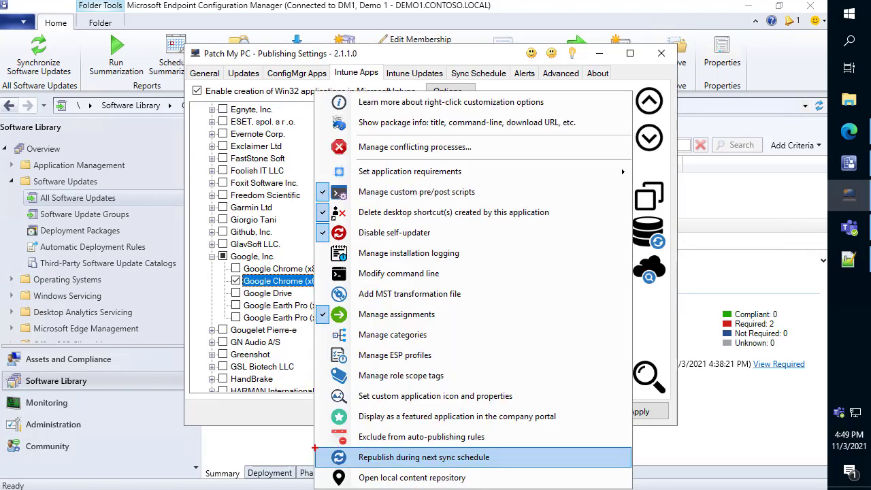
{"action": "mouse_move", "coordinate": [314, 448]}
{"action": "left_mouse_down"}
{"action": "mouse_move", "coordinate": [328, 457]}
{"action": "mouse_move", "coordinate": [518, 468]}
{"action": "left_mouse_up"}
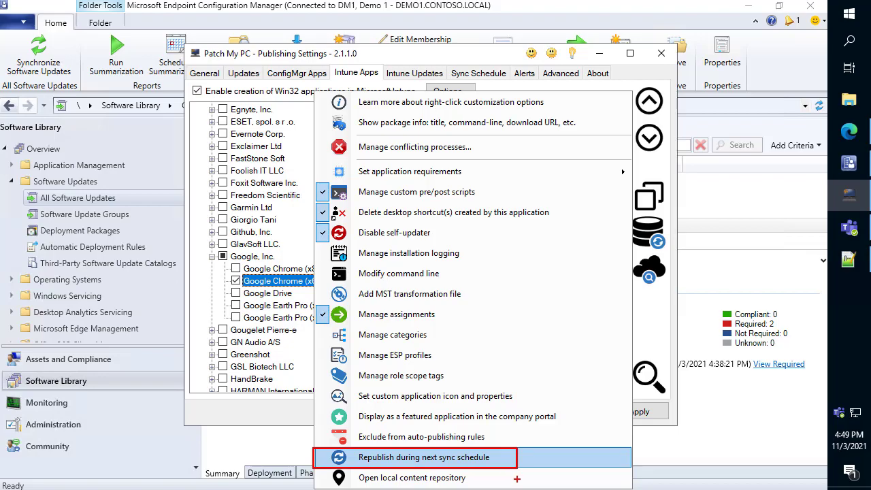
{"action": "key", "text": "Escape"}
- Enable 'Republish during next sync schedule' for Google Chrome (x64) and apply the publishing settings
{"action": "right_click", "coordinate": [289, 281]}
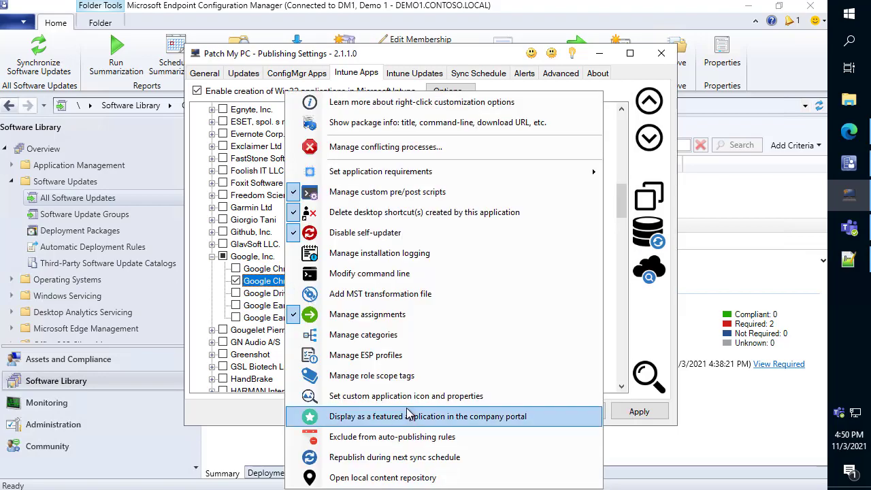
{"action": "left_click", "coordinate": [388, 457]}
{"action": "right_click", "coordinate": [314, 286]}
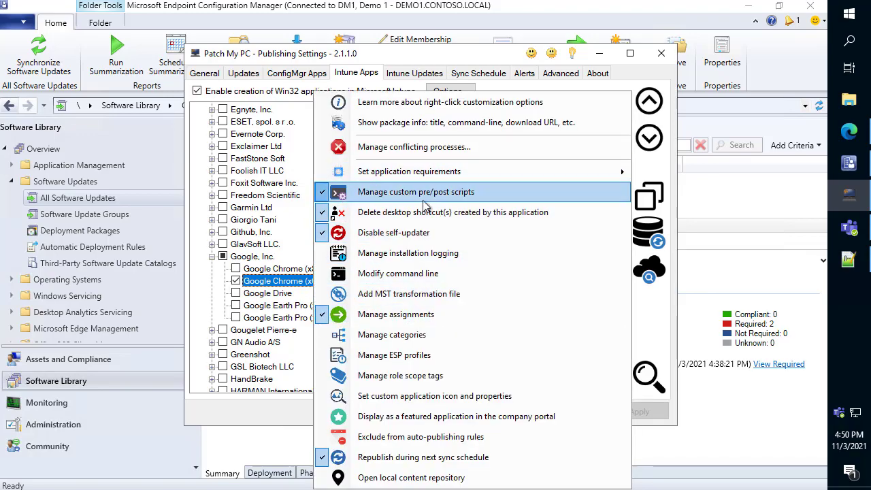
{"action": "left_click", "coordinate": [661, 409]}
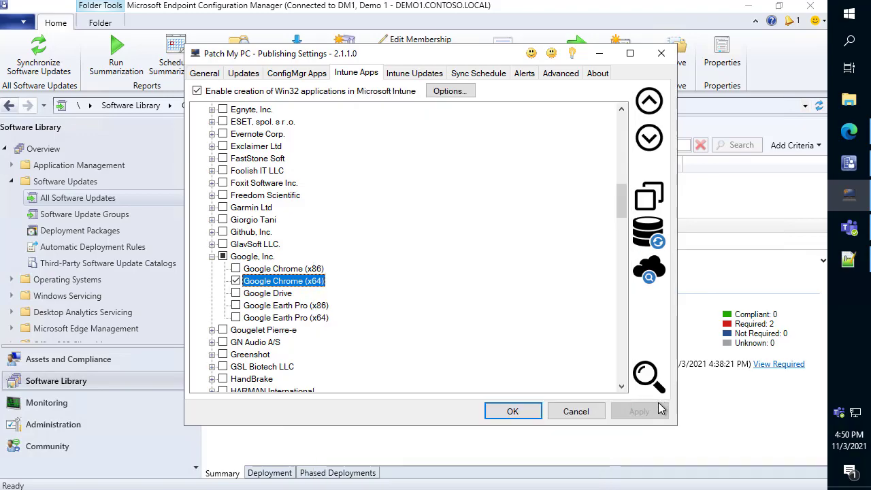
- Run a publishing service sync manually from the sync schedule settings
{"action": "left_click", "coordinate": [488, 73]}
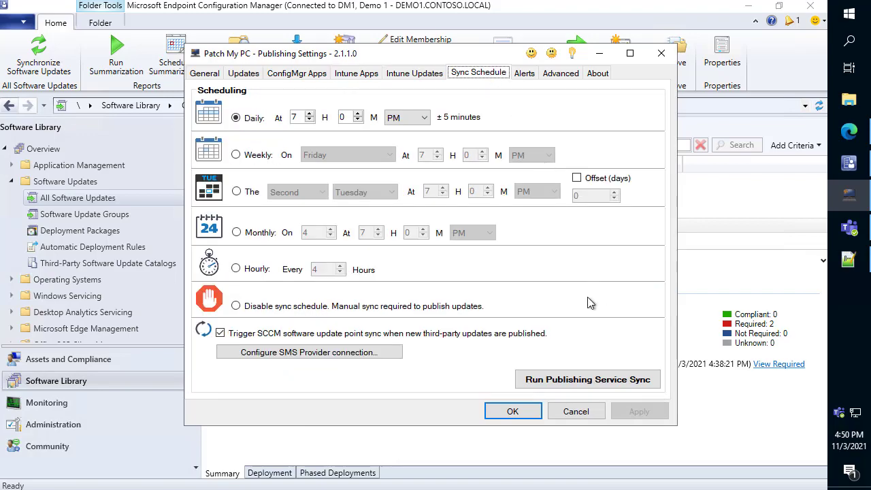
{"action": "left_click", "coordinate": [592, 383]}
{"action": "left_click", "coordinate": [532, 302]}
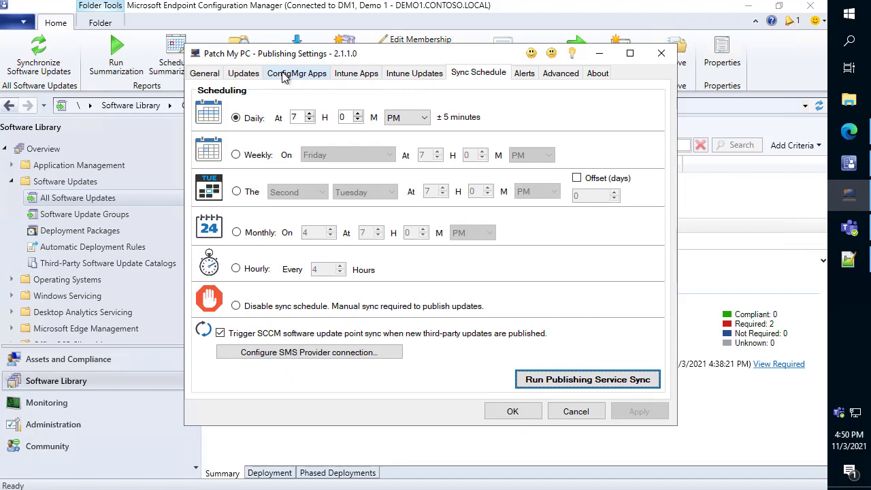
- Open the Intune Application Manager from the Intune apps, check the published Google Chrome app, and close the manager
{"action": "left_click", "coordinate": [356, 76]}
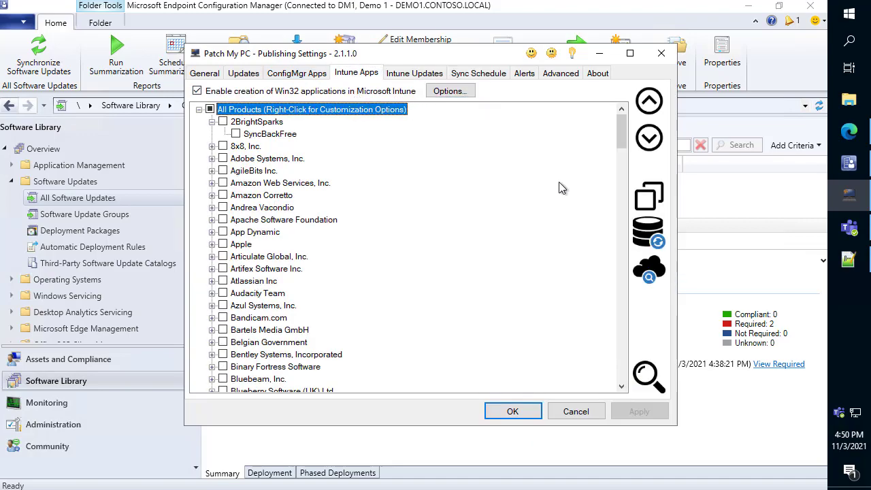
{"action": "left_click", "coordinate": [654, 274]}
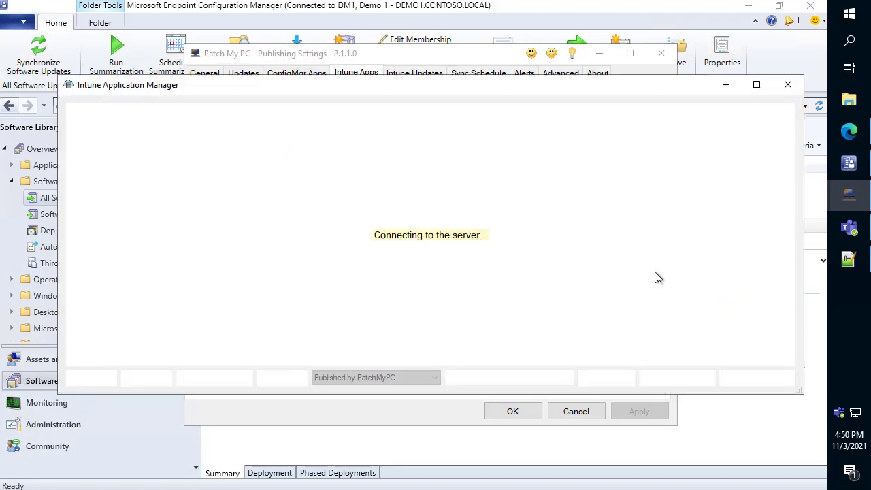
{"action": "left_click", "coordinate": [196, 136]}
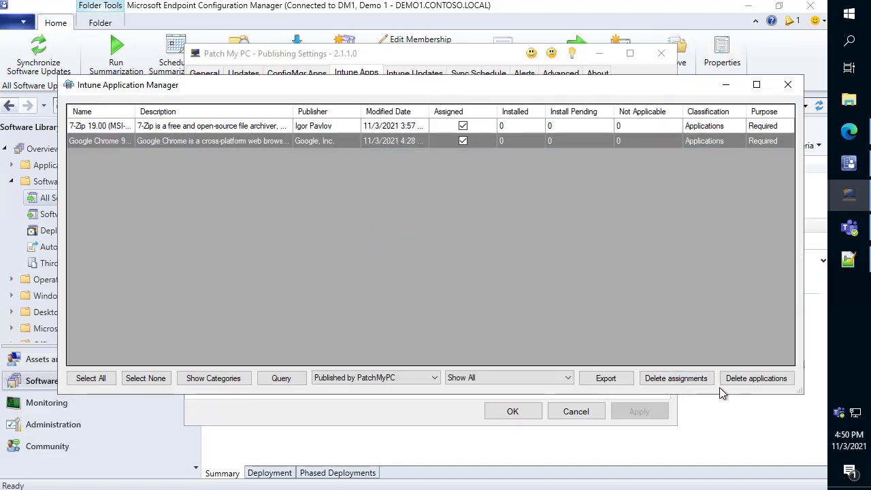
{"action": "left_click", "coordinate": [790, 86]}
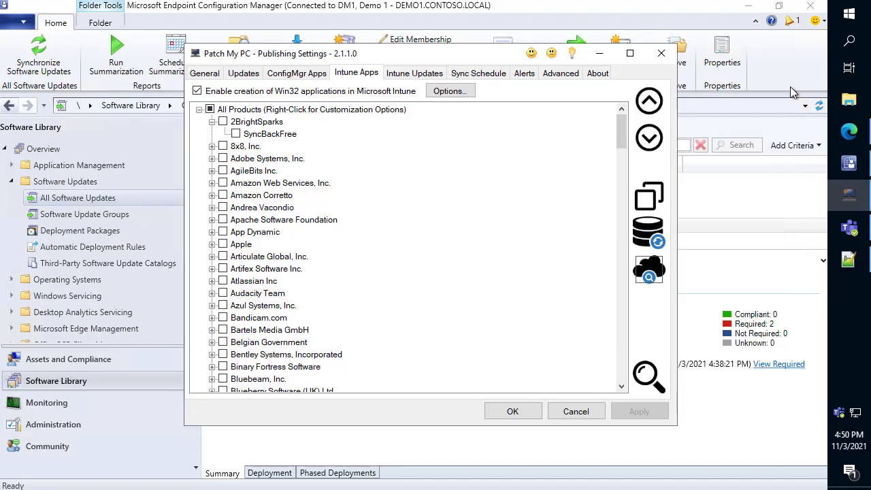